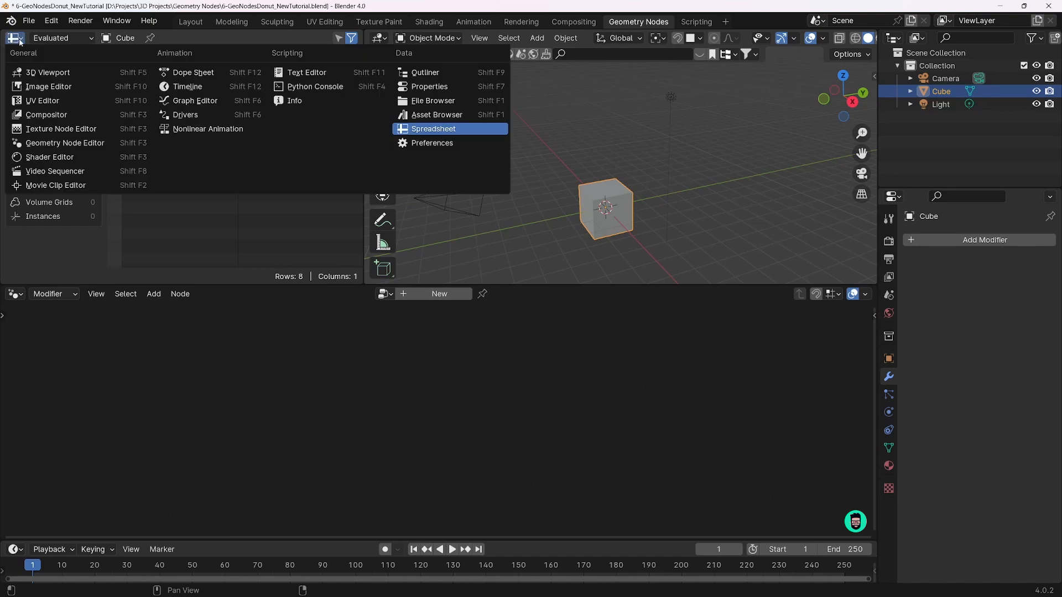
Change the Spreadsheet area into a 3D Viewport and set it to the front view of the cube
click(44, 75)
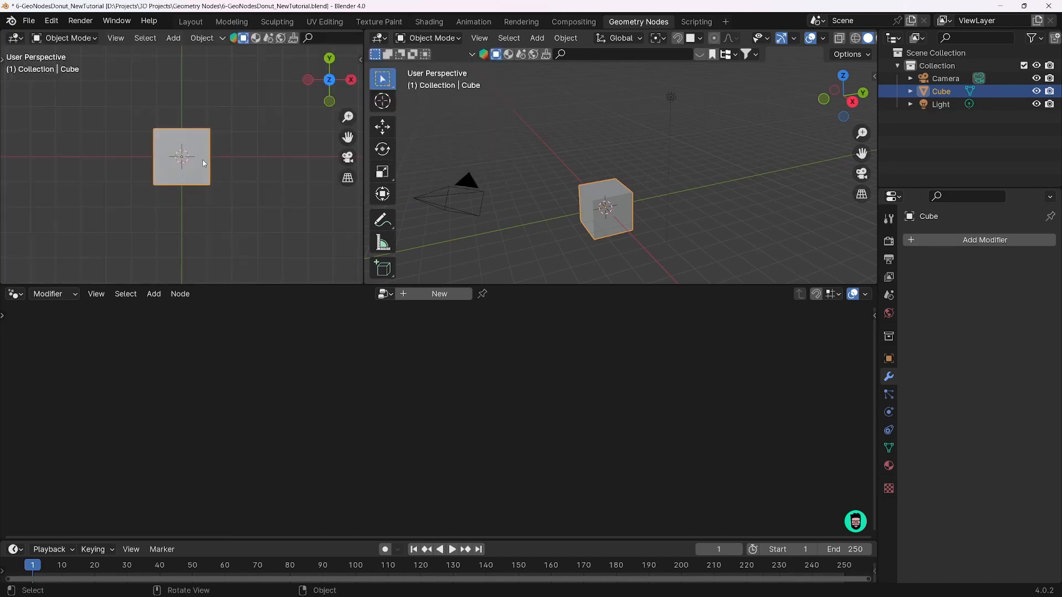
scroll(202, 161, up, 4)
middle_drag(203, 160, 178, 221)
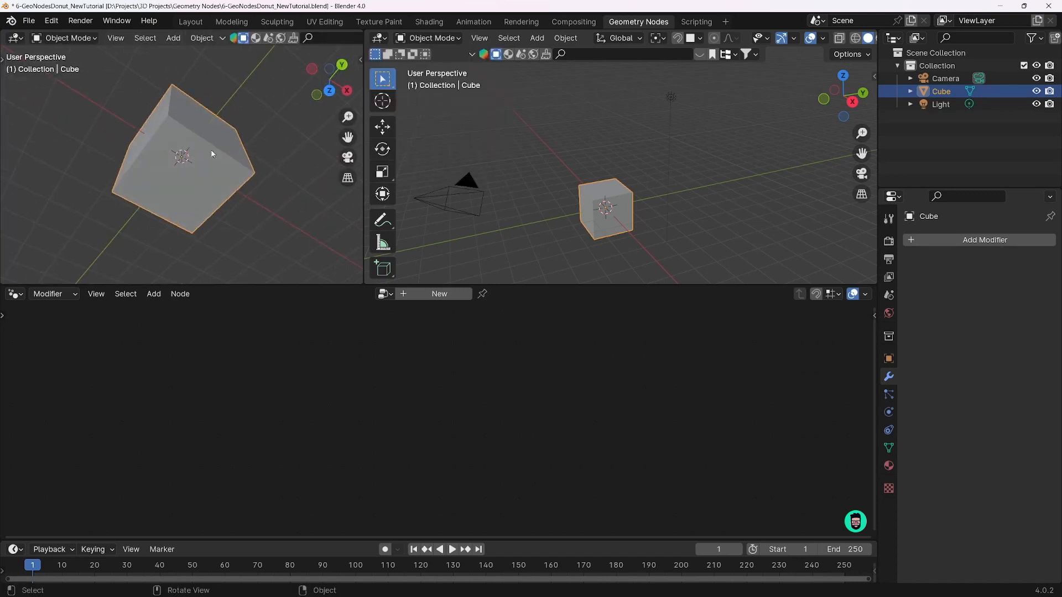
key(KP_1)
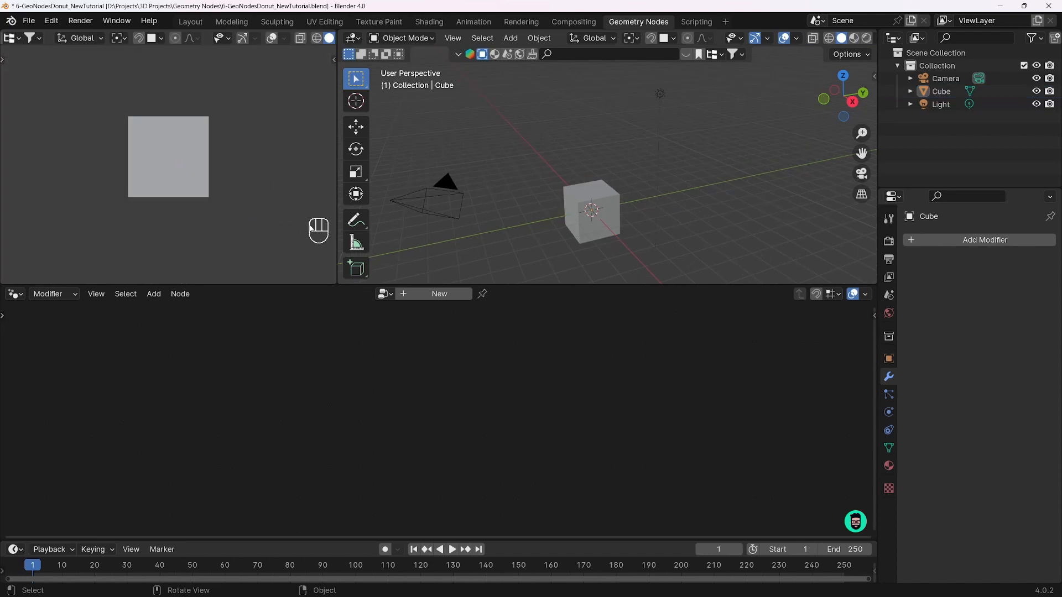
Create a new geometry node tree on the cube and detach Group Input from Group Output, moving Group Input aside
click(605, 215)
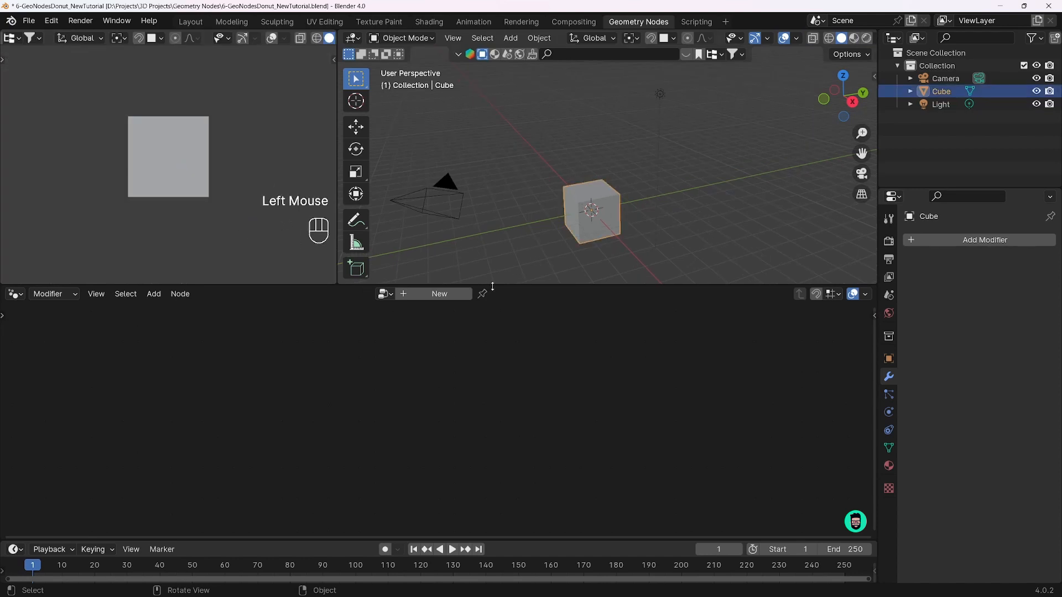
click(449, 294)
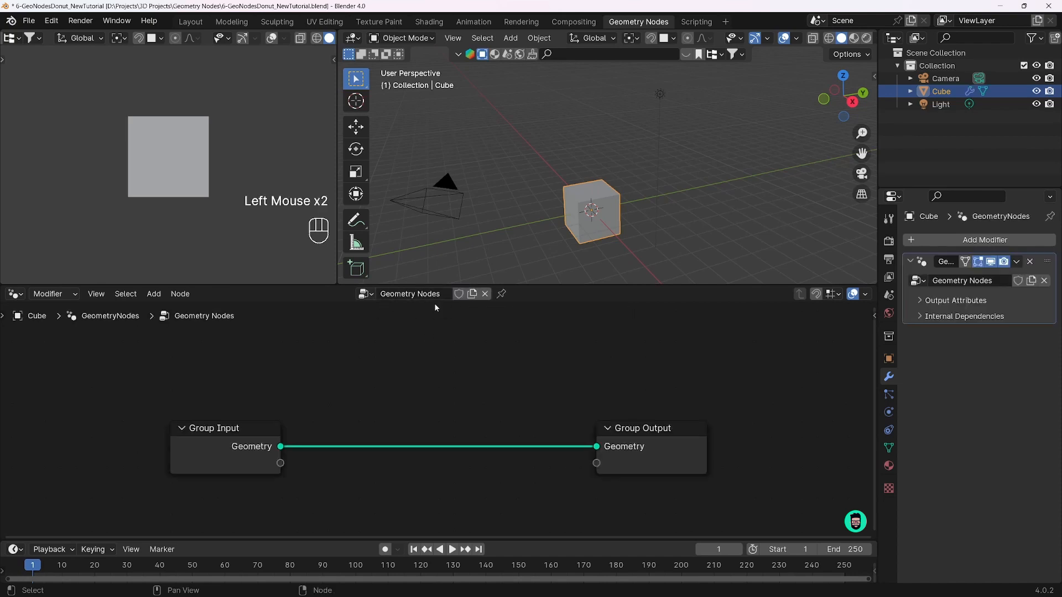
drag(178, 446, 137, 433)
drag(597, 451, 474, 354)
drag(204, 428, 88, 371)
scroll(458, 396, down, 3)
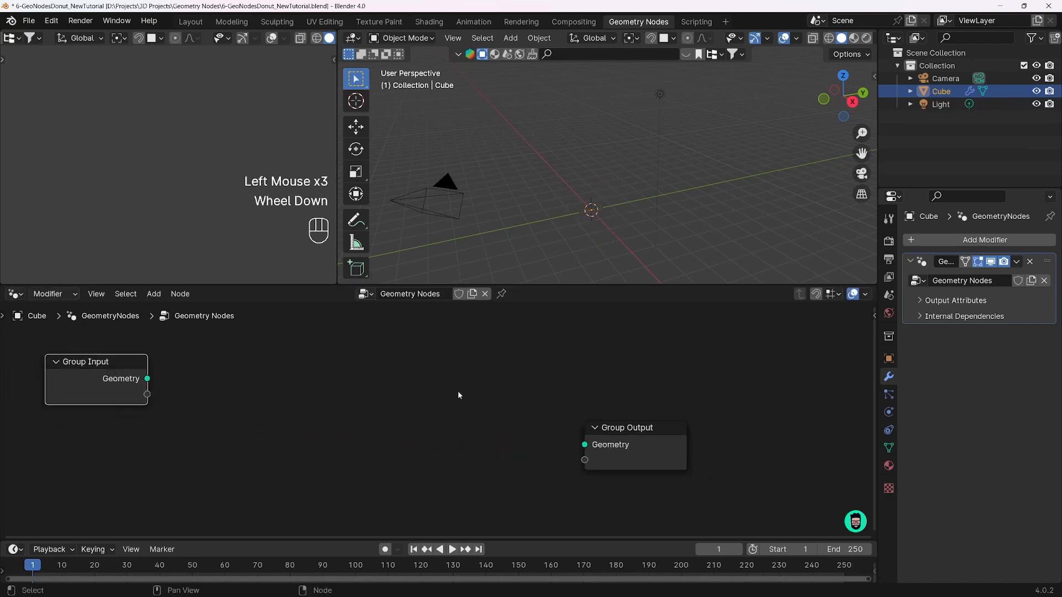
Add a Curve Circle node and connect its Curve output to the Geometry input of Group Output
drag(487, 285, 487, 250)
scroll(572, 348, up, 3)
middle_drag(572, 348, 614, 312)
click(402, 381)
key(shift+a)
text(cur)
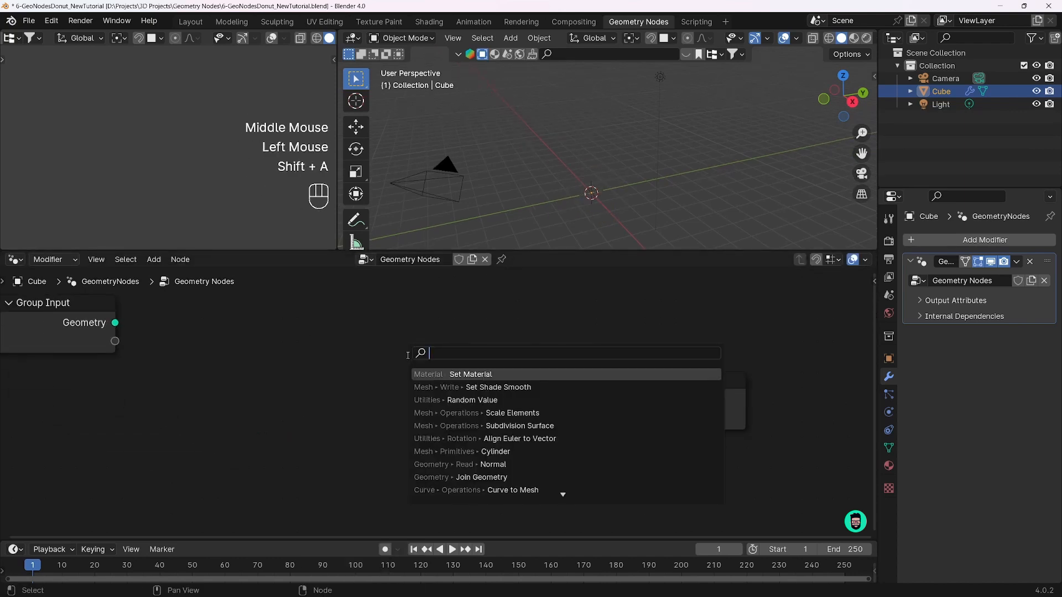
text(ve ci)
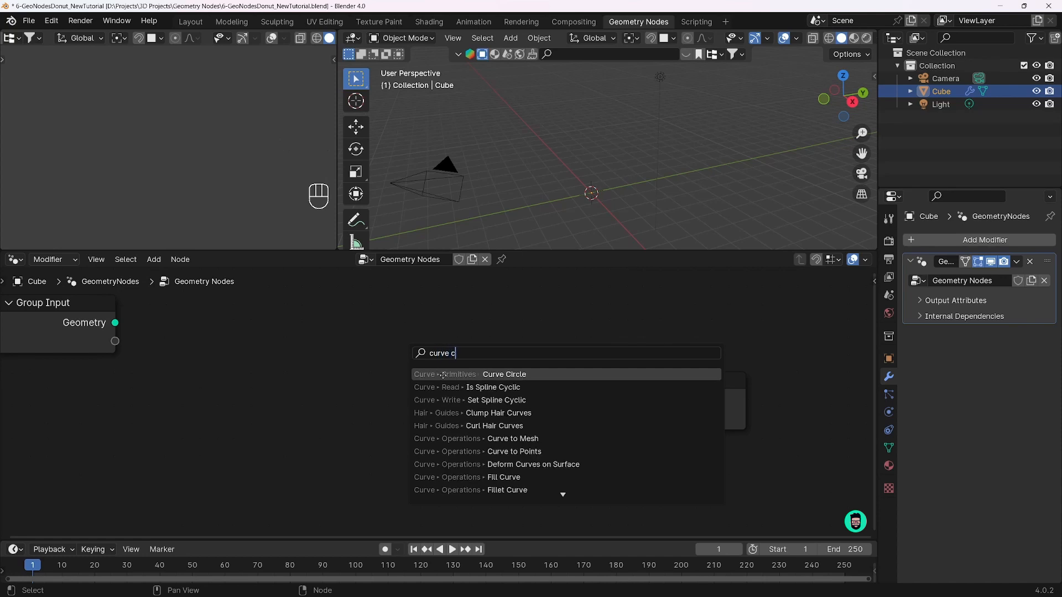
key(Return)
click(355, 369)
drag(473, 393, 643, 407)
scroll(579, 210, up, 2)
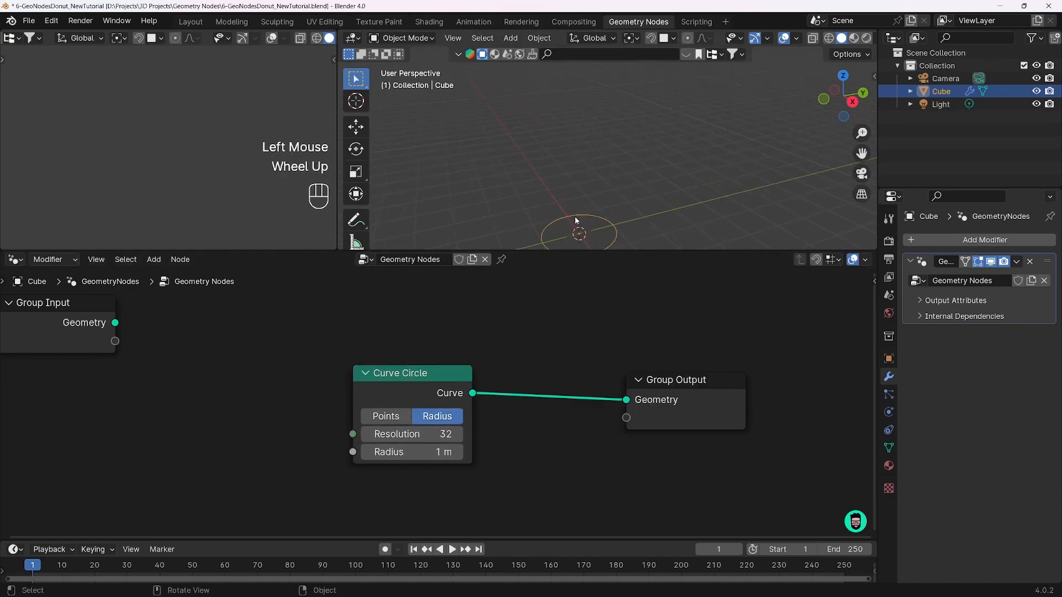
shift+middle_drag(579, 210, 608, 209)
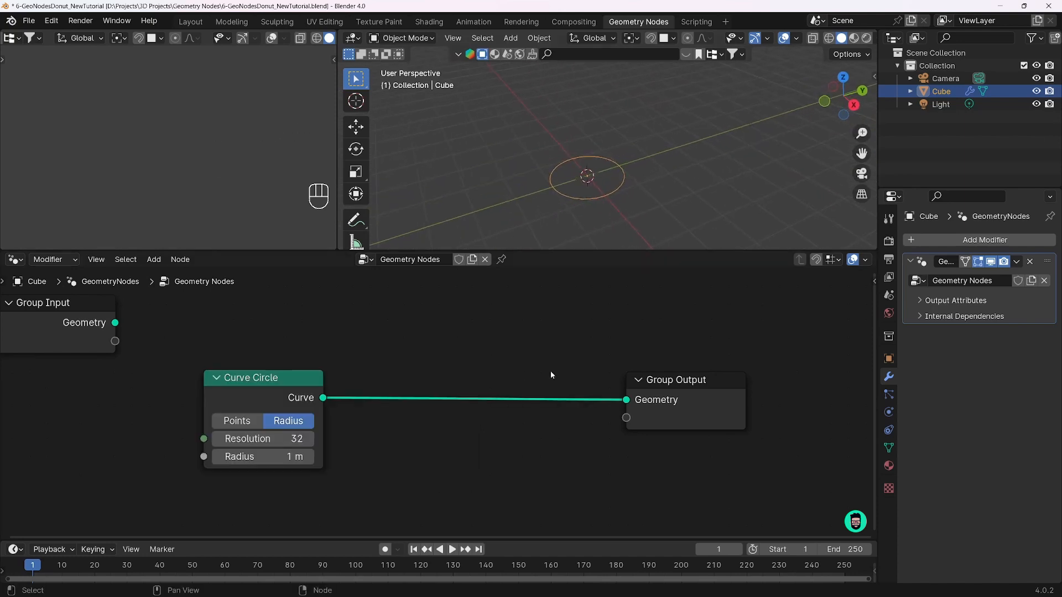
Insert a Curve to Mesh node between Curve Circle and Group Output, spacing the nodes apart
key(shift+a)
click(549, 350)
text(curve to mes)
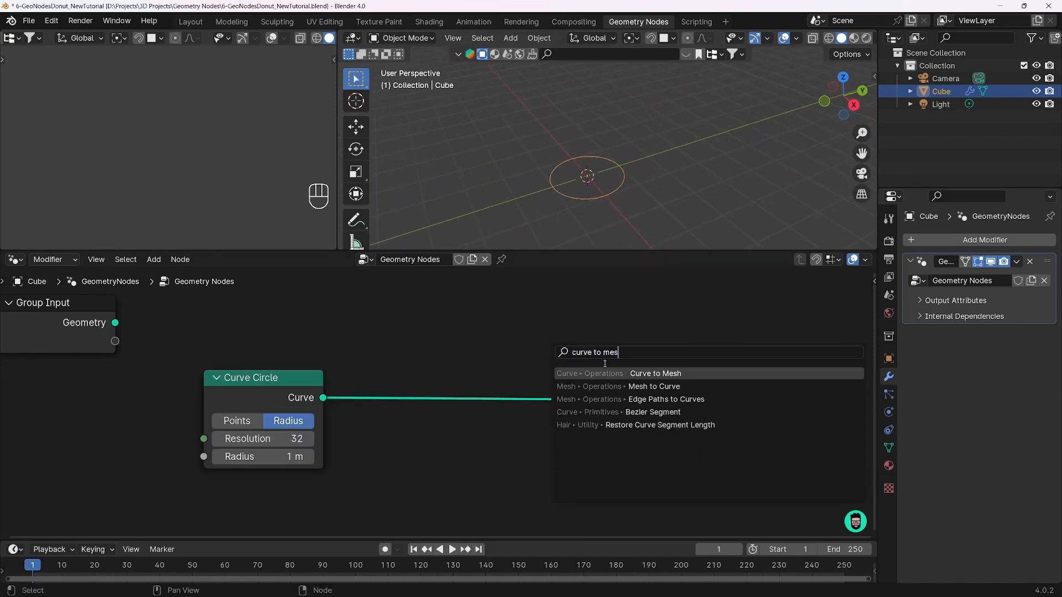
key(Return)
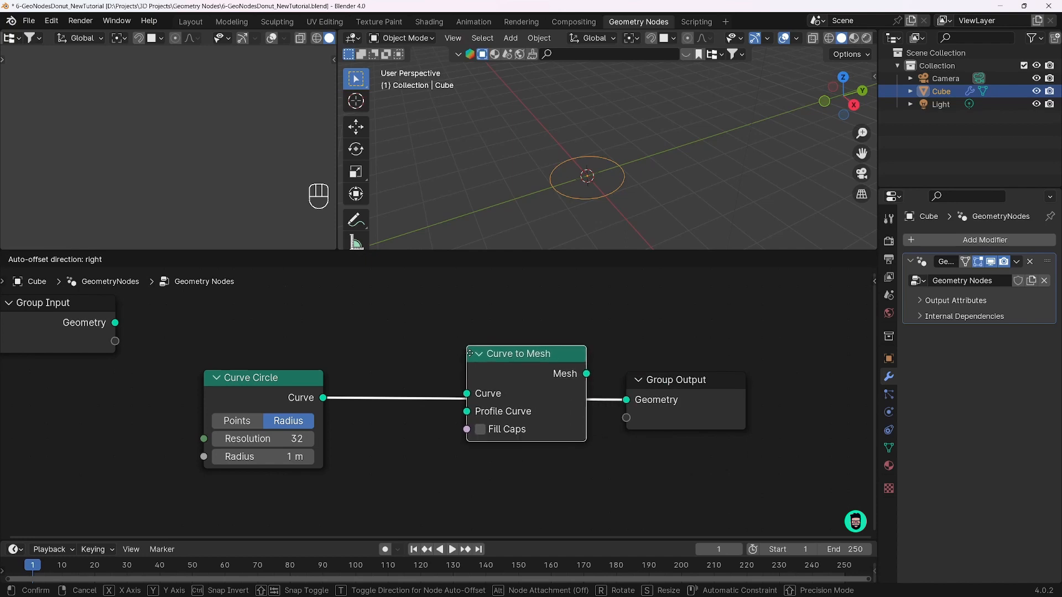
click(467, 358)
drag(465, 355, 469, 353)
drag(249, 375, 235, 367)
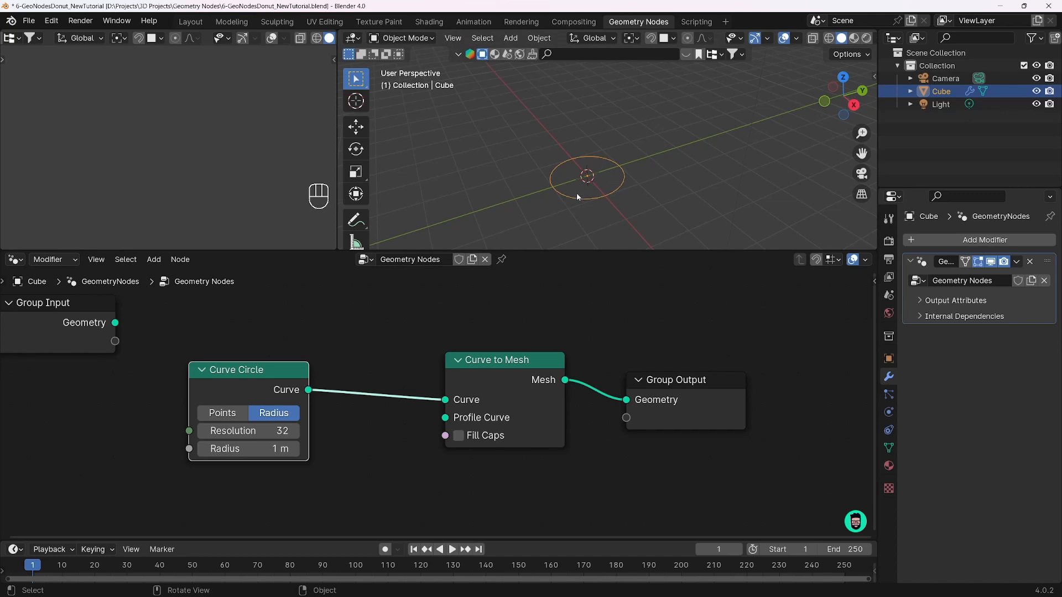
drag(273, 369, 254, 373)
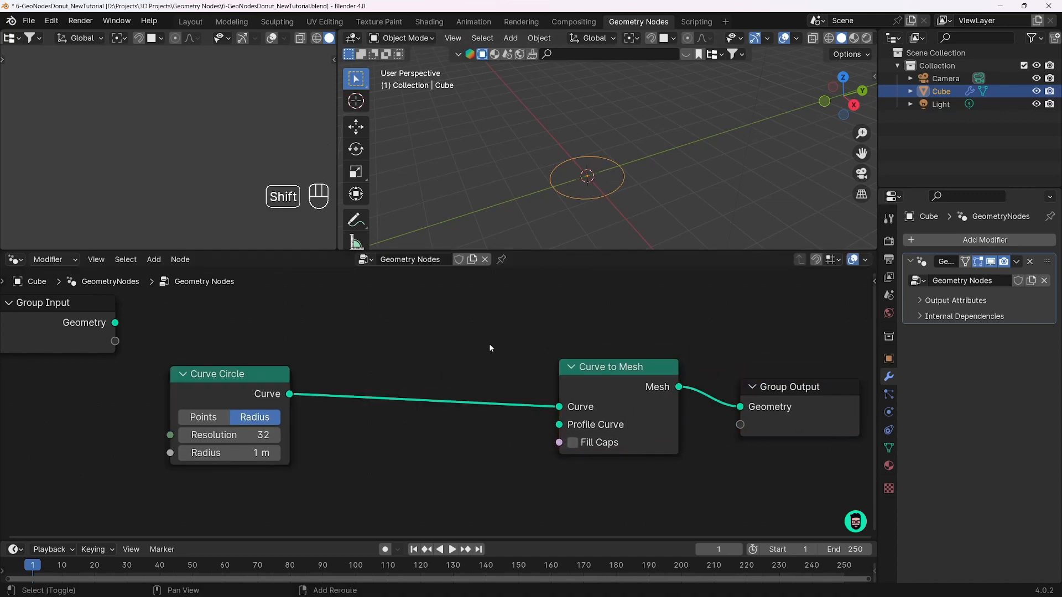
Add a Set Curve Radius node and route Curve Circle through it into the Curve input of Curve to Mesh
key(shift+a)
text(set c)
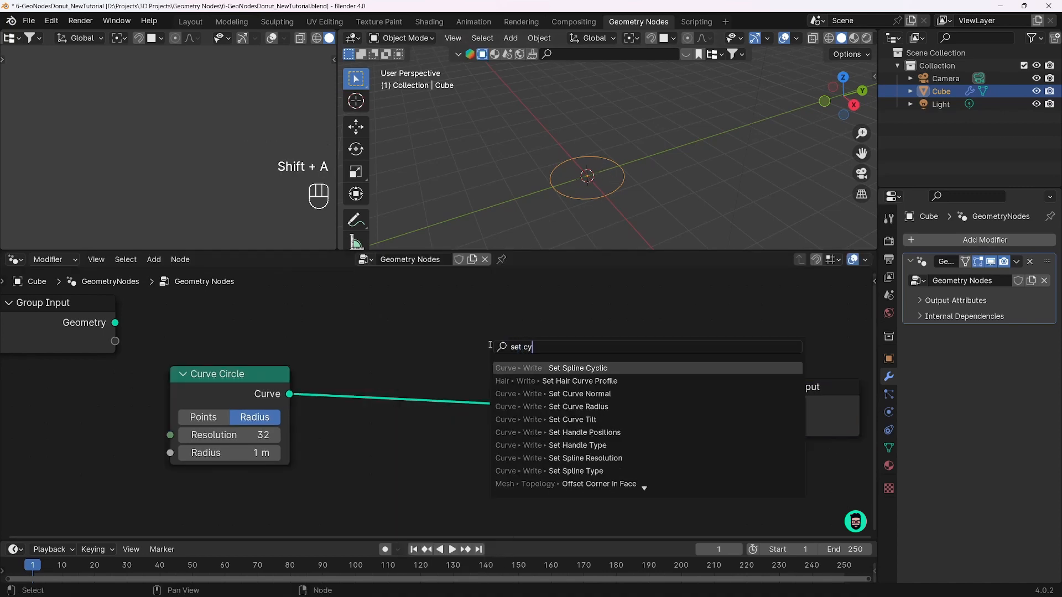
text(urve ra)
key(Return)
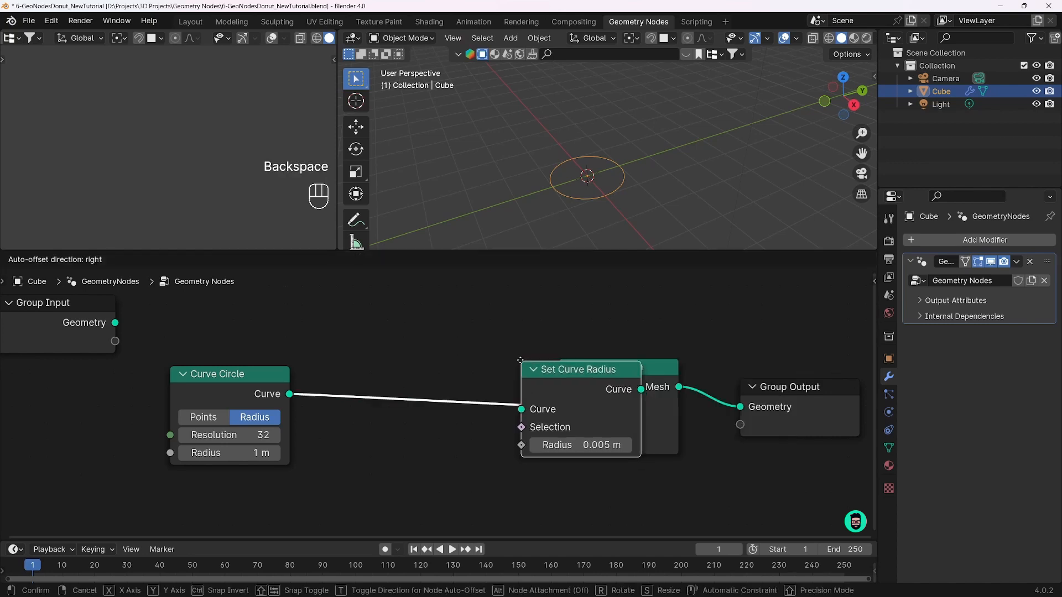
click(351, 281)
drag(261, 399, 366, 336)
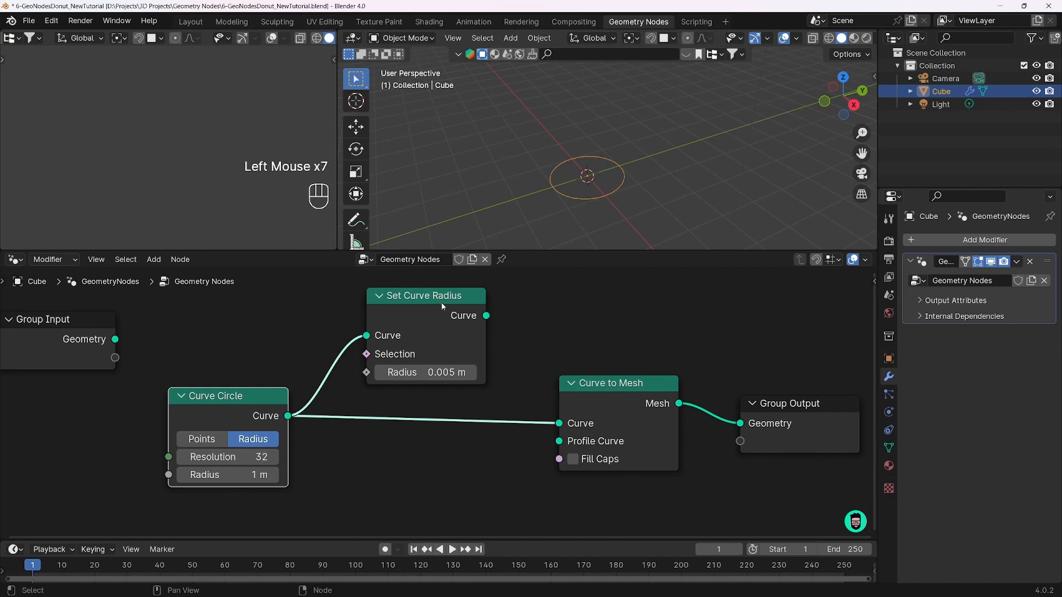
drag(486, 316, 514, 332)
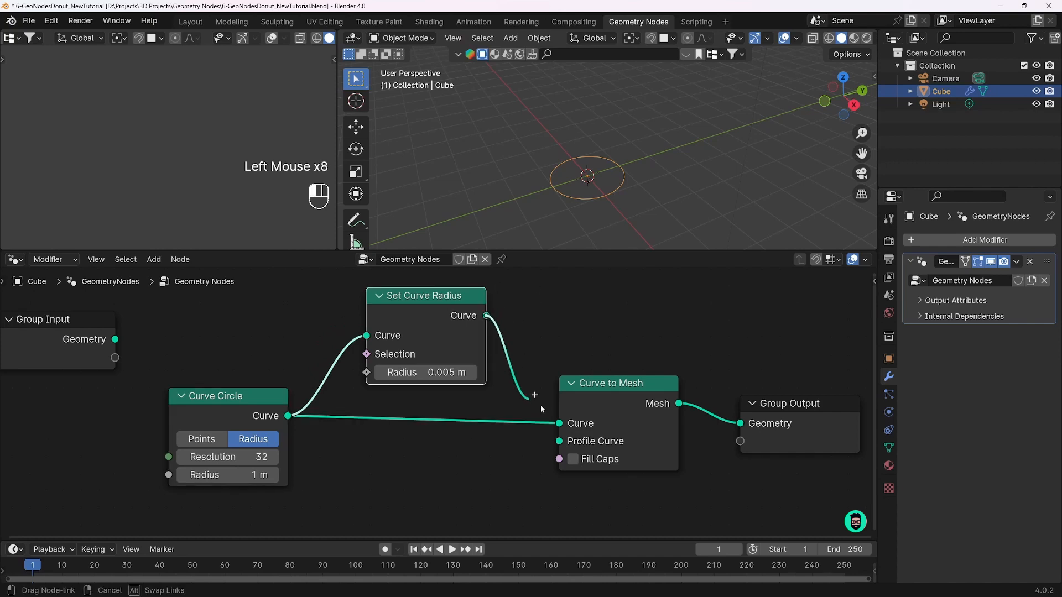
drag(540, 406, 560, 425)
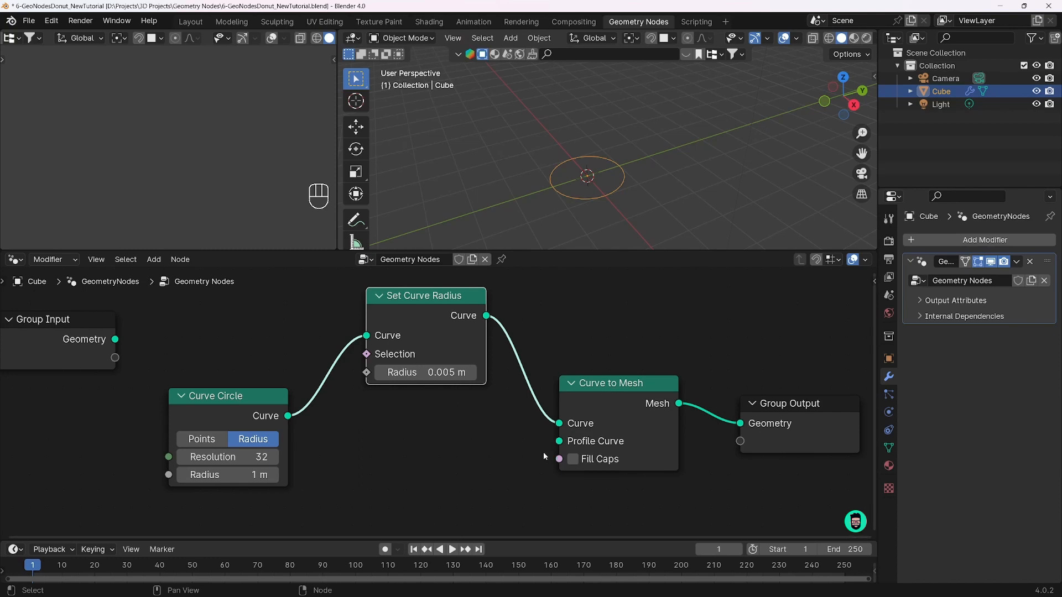
Connect Curve Circle's Curve output to the Profile Curve input of Curve to Mesh as well
drag(290, 424, 559, 441)
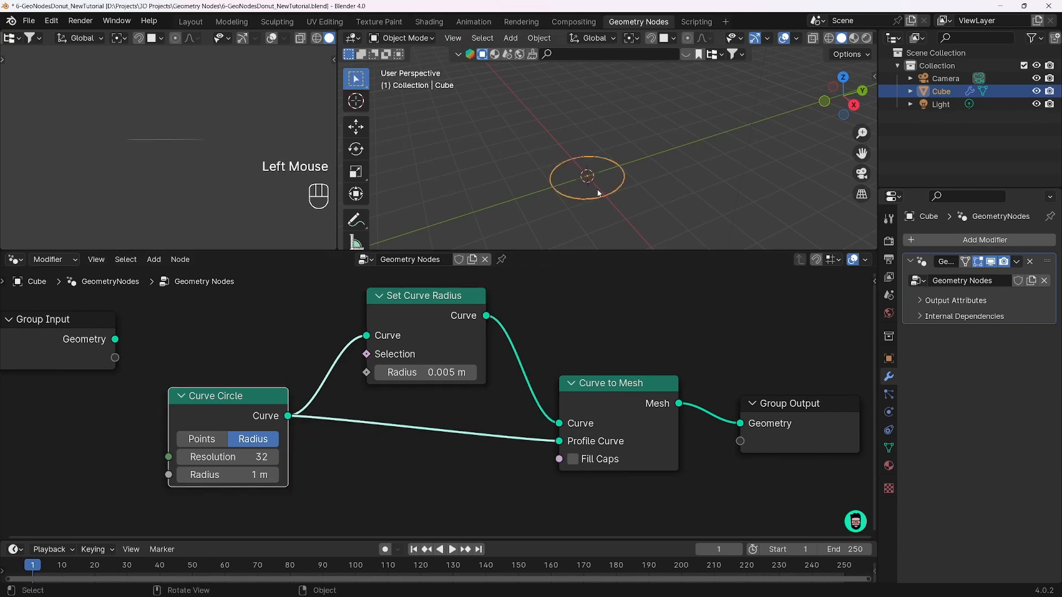
scroll(599, 193, up, 5)
mouse_move(597, 203)
middle_down()
mouse_move(606, 164)
mouse_move(588, 192)
middle_up()
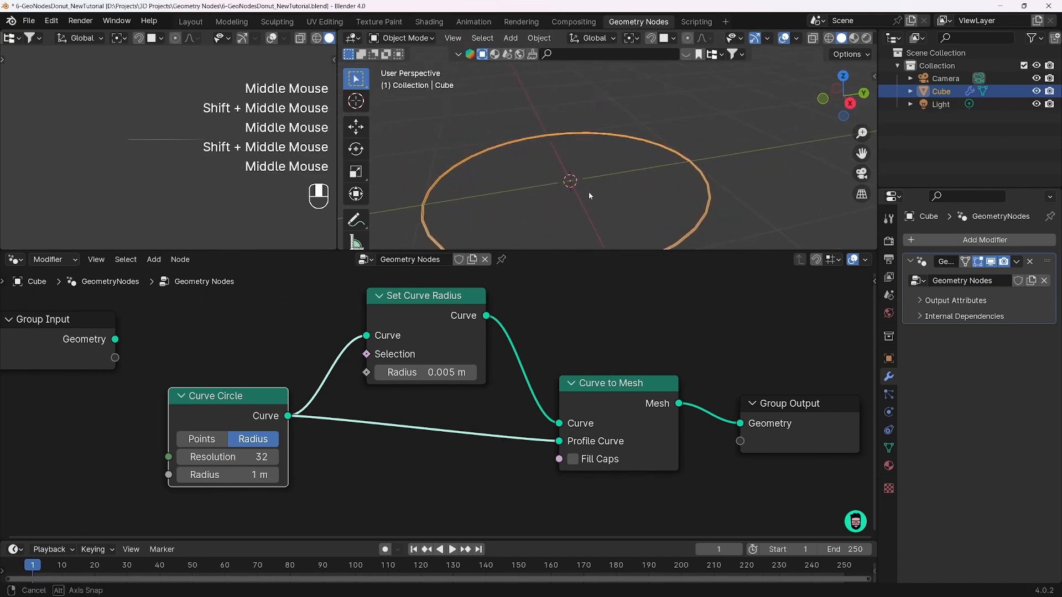
scroll(589, 192, down, 2)
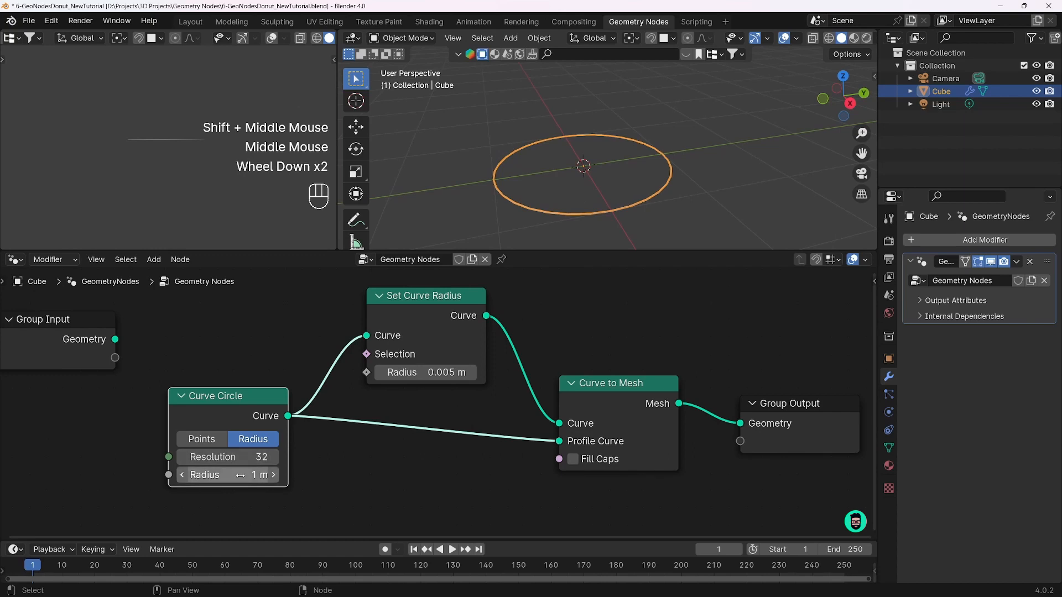
Set the Curve Circle radius to 0.6 m and the Set Curve Radius value to 0.505 m
drag(240, 475, 212, 476)
drag(420, 373, 459, 372)
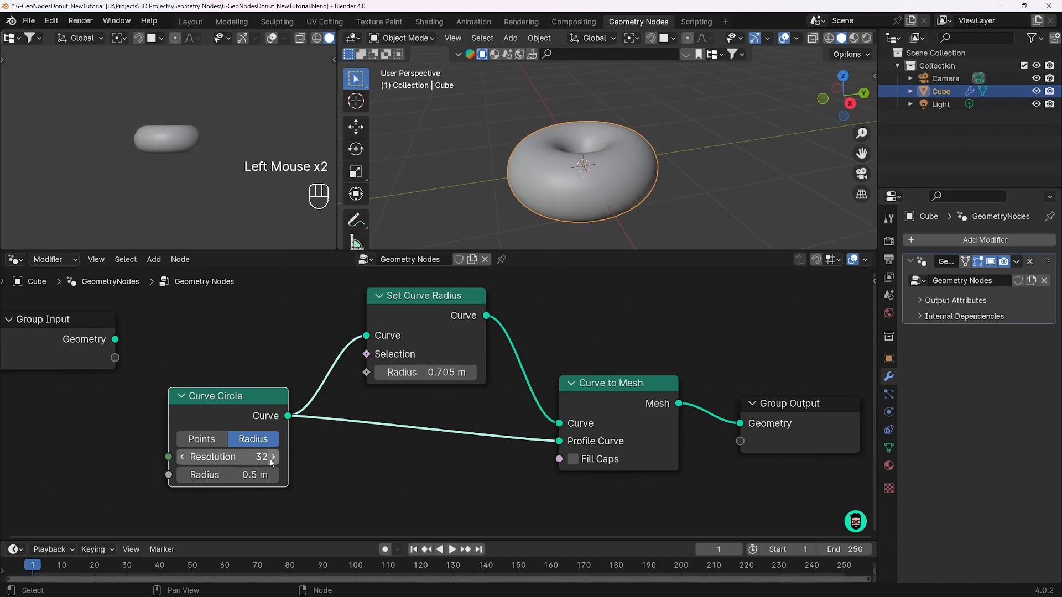
mouse_move(270, 475)
mouse_down()
mouse_move(254, 475)
mouse_move(292, 475)
mouse_move(276, 475)
mouse_up()
double_click(427, 373)
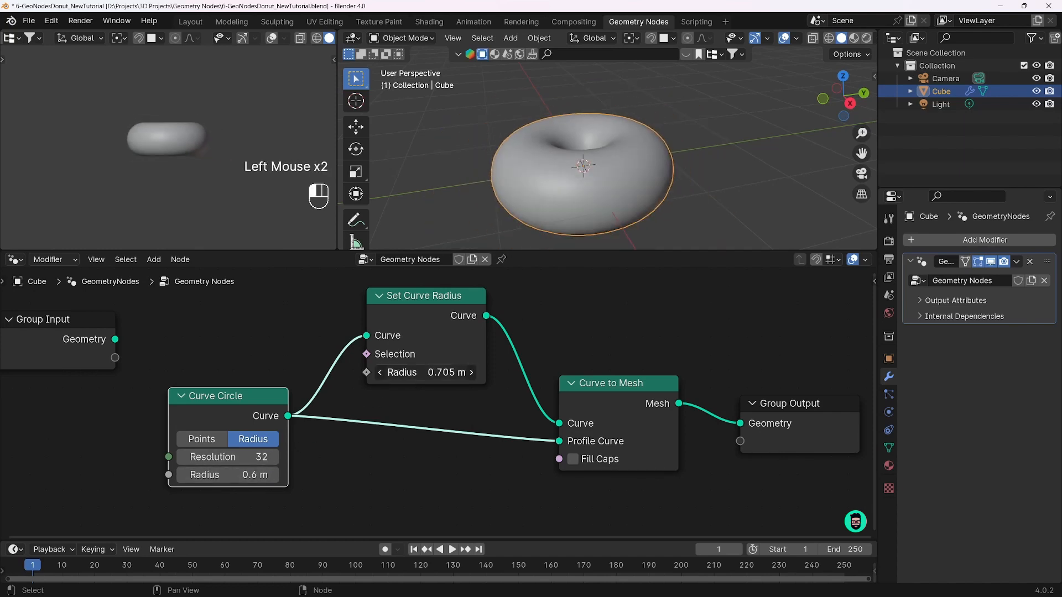
mouse_move(427, 373)
mouse_down()
mouse_move(404, 373)
mouse_move(415, 373)
mouse_up()
mouse_move(626, 204)
middle_down()
mouse_move(635, 213)
mouse_move(643, 197)
middle_up()
scroll(545, 323, down, 3)
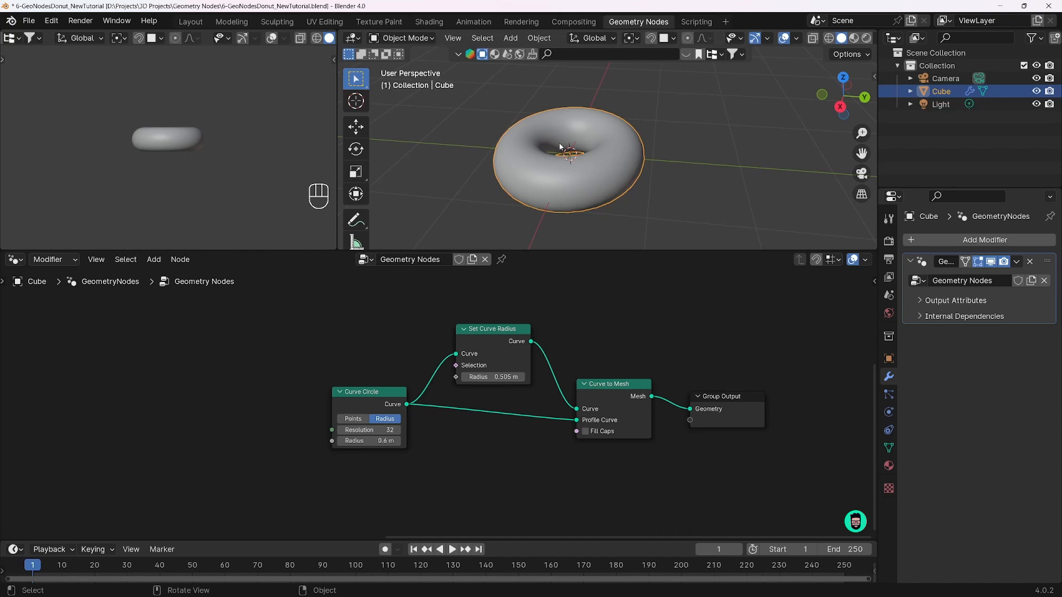
middle_drag(582, 207, 585, 147)
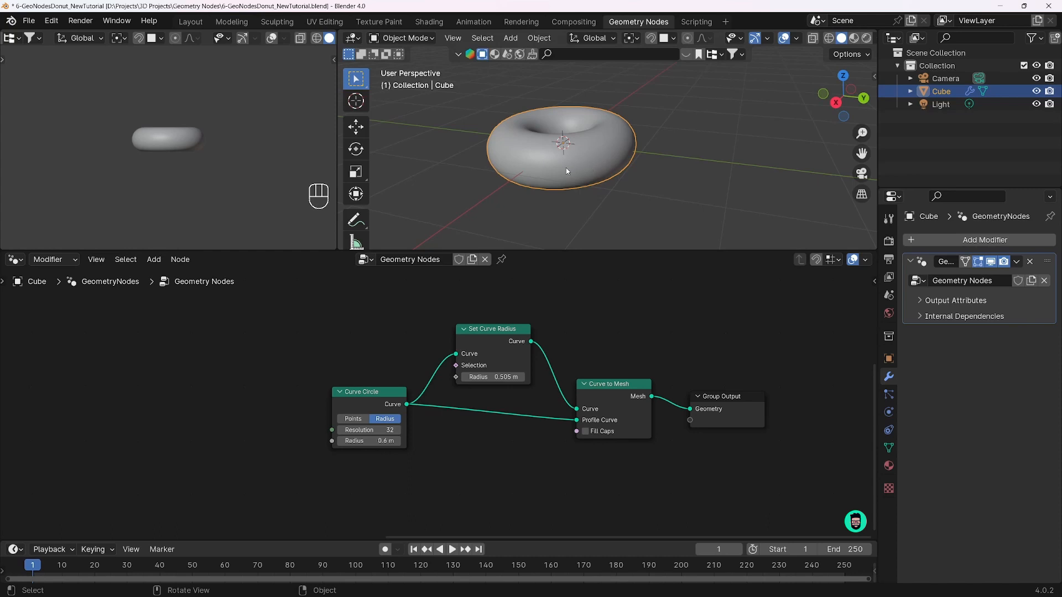
Move the three curve nodes and Group Output apart, leaving a wide gap between Curve to Mesh and Group Output
drag(342, 310, 641, 465)
key(g)
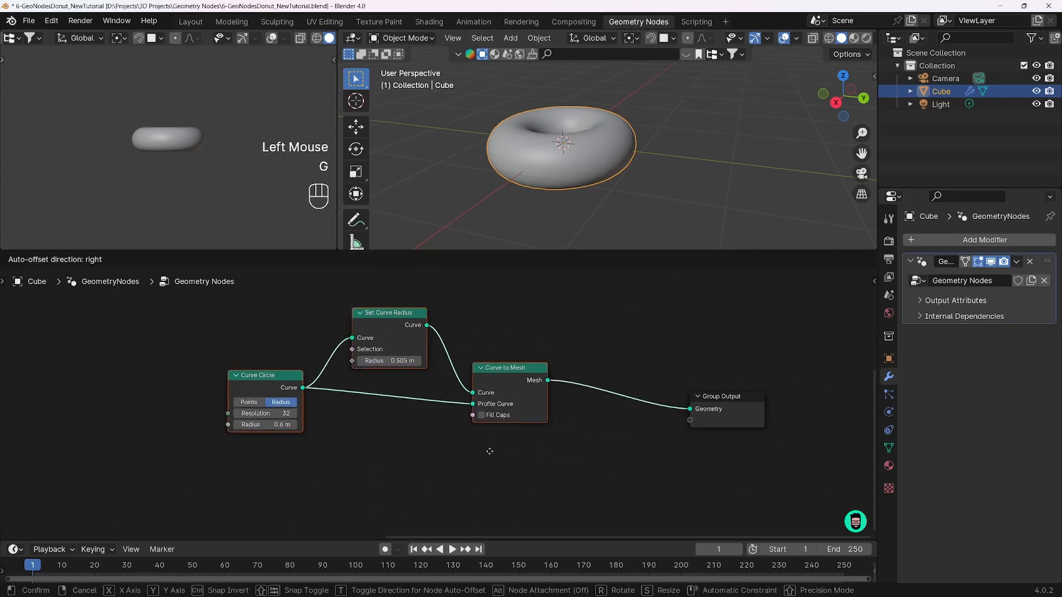
click(379, 456)
drag(475, 479, 84, 305)
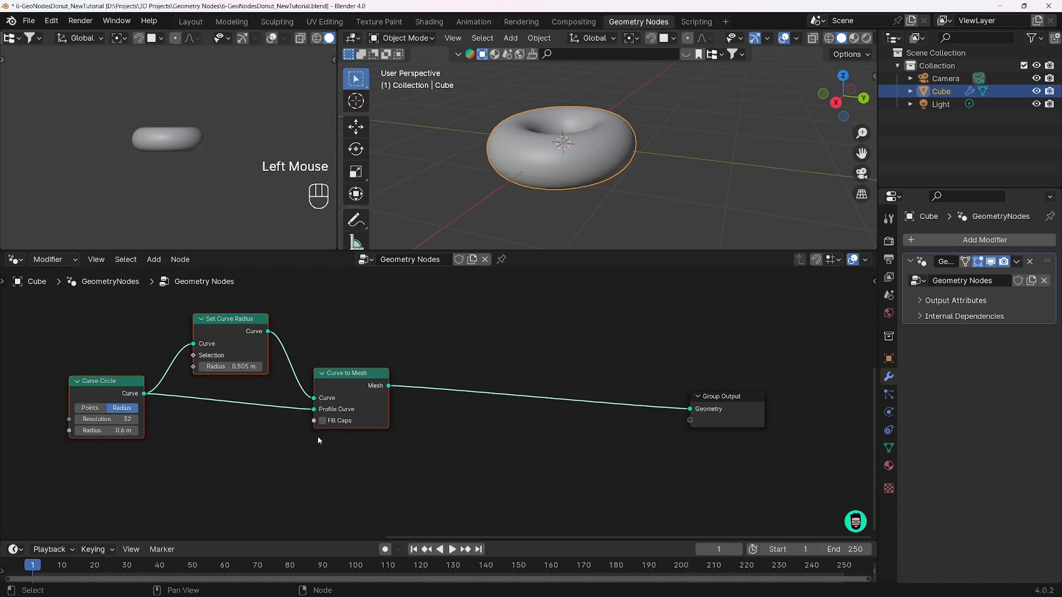
key(g)
click(297, 431)
drag(718, 355, 717, 355)
drag(730, 412, 835, 380)
scroll(694, 390, down, 3)
drag(683, 380, 802, 384)
Set the Curve Circle radius to 0.4 m and the Set Curve Radius value to 0.37 m
scroll(332, 416, up, 6)
middle_drag(198, 424, 335, 430)
click(365, 419)
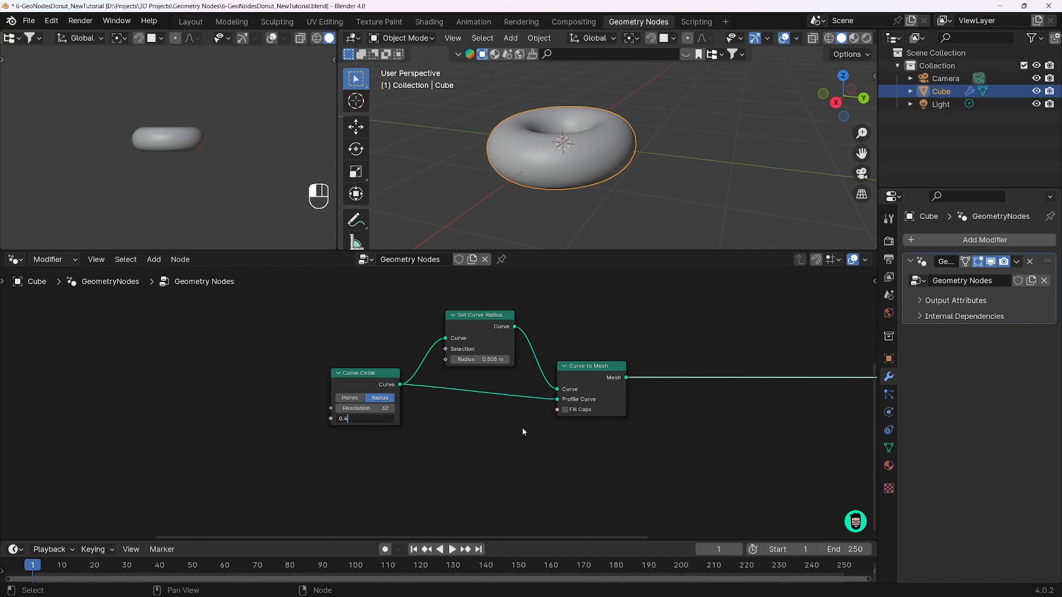
text(0.4)
key(Return)
click(491, 359)
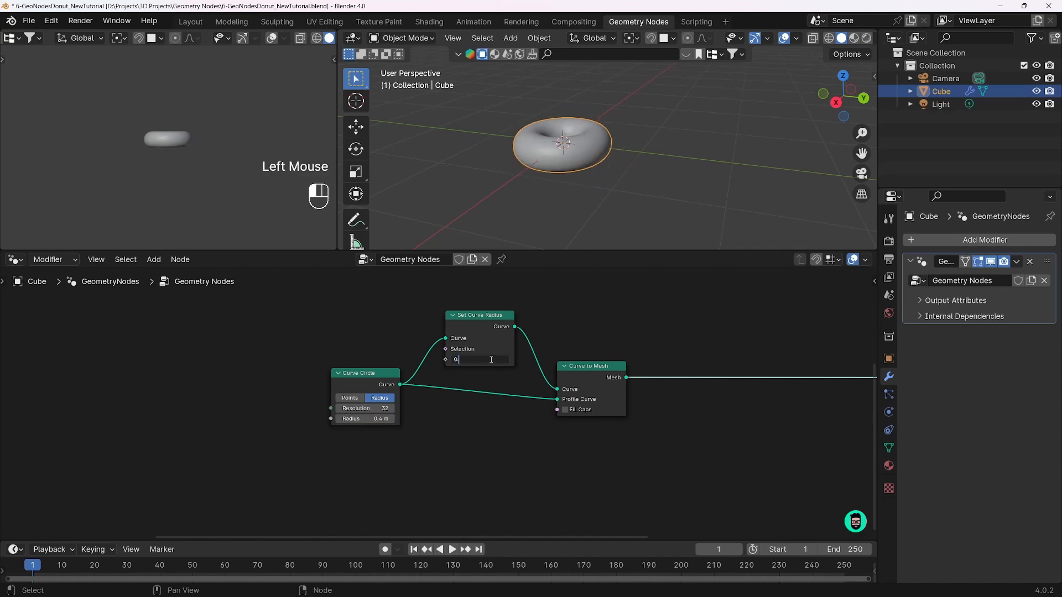
text(0.37)
key(Return)
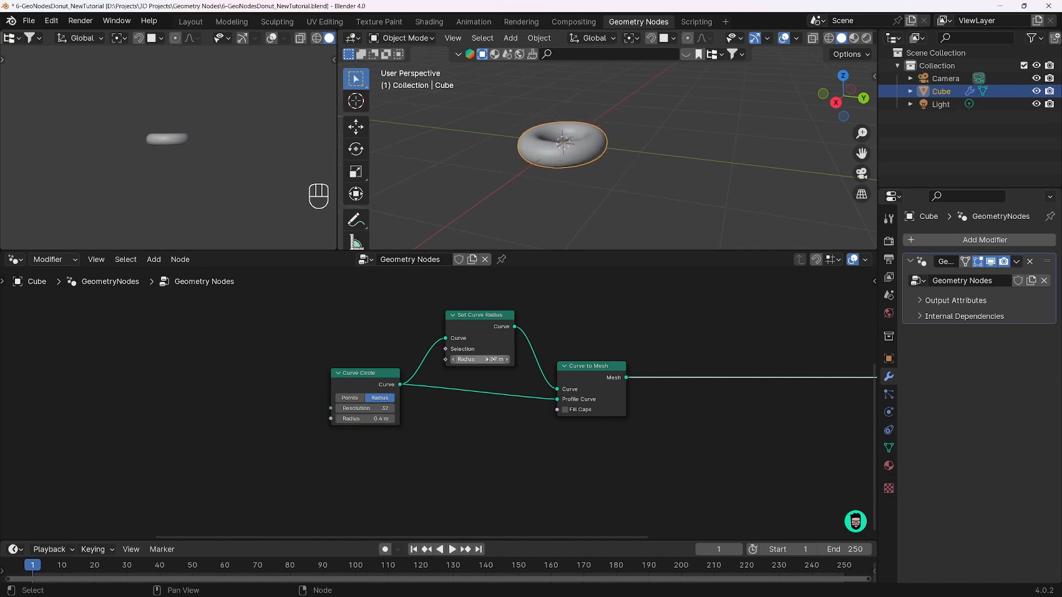
middle_drag(636, 158, 624, 206)
scroll(568, 196, up, 3)
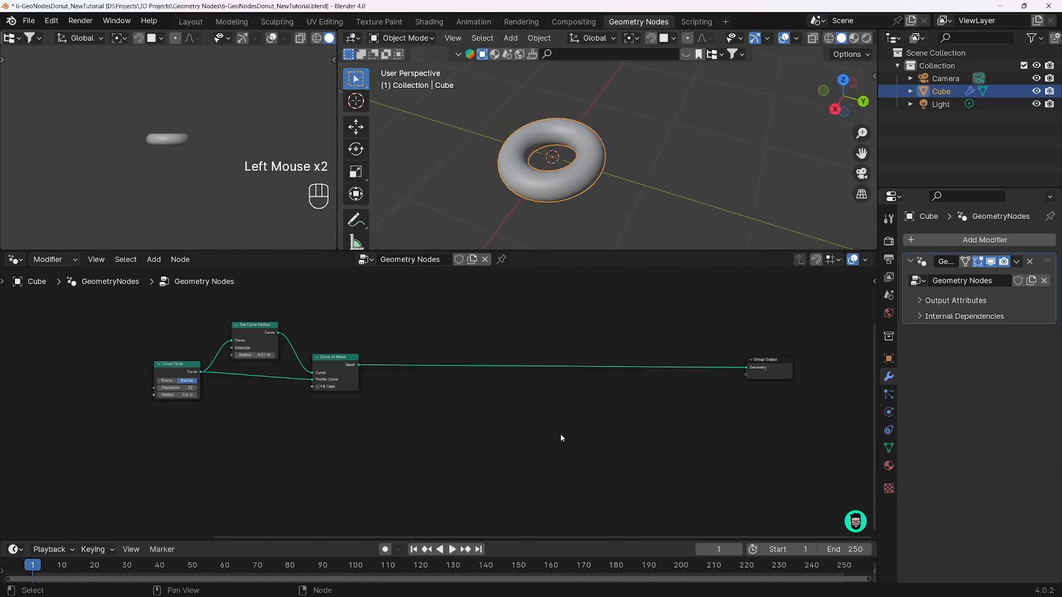
Insert a Join Geometry node on the link between Curve to Mesh and Group Output, close to Group Output
key(shift+a)
mouse_move(560, 433)
text(join)
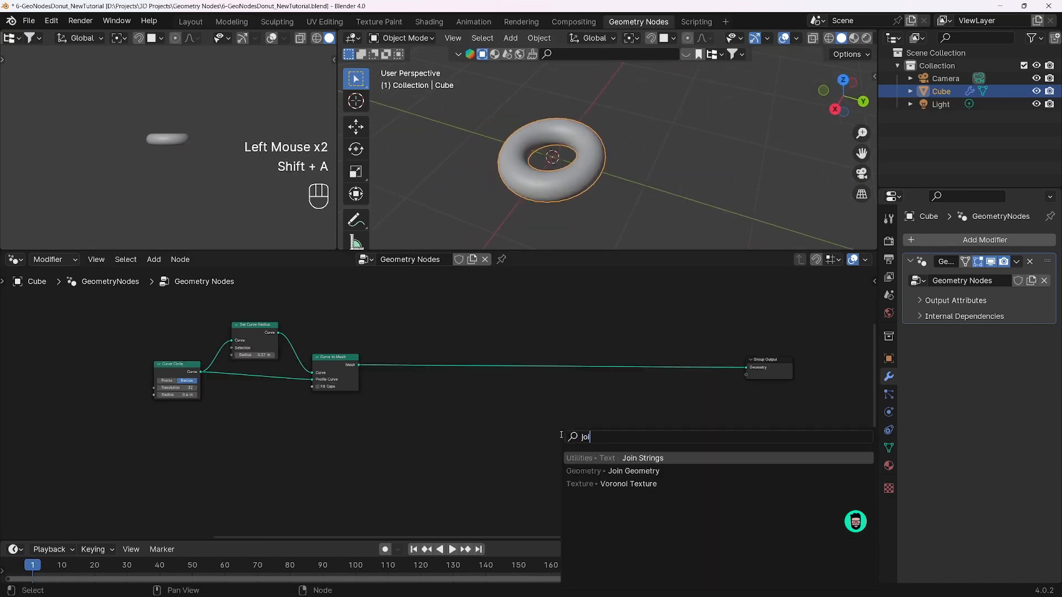
click(654, 472)
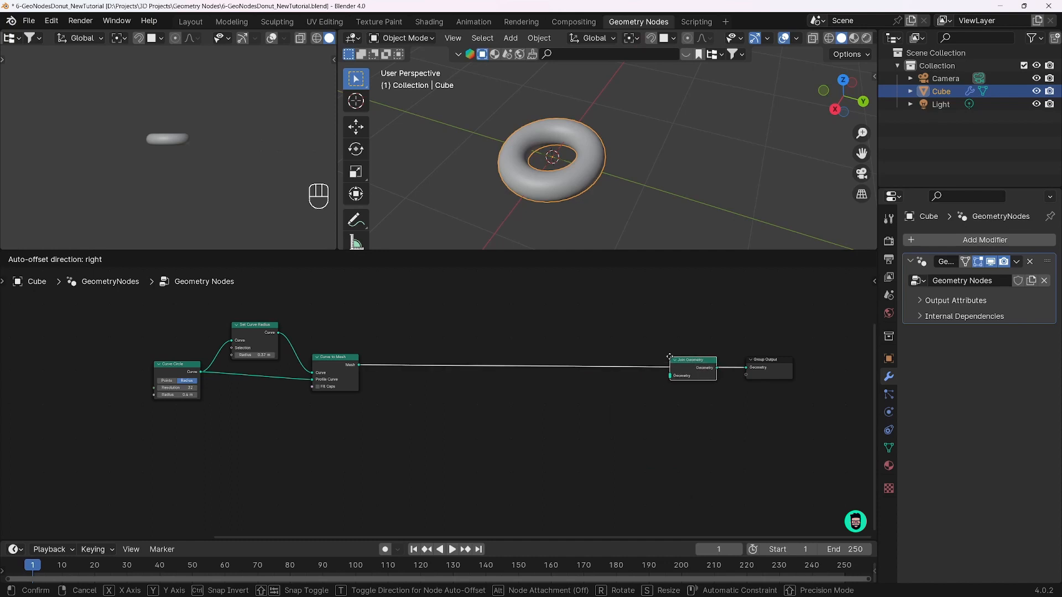
click(678, 376)
drag(687, 369, 692, 367)
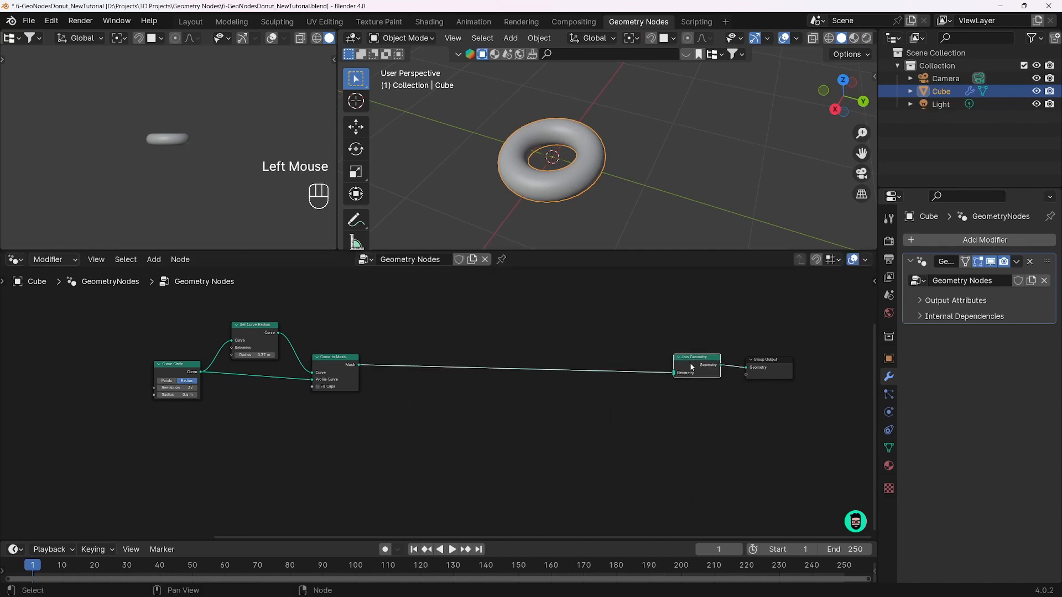
Move Group Output slightly closer to Join Geometry and branch a Separate Geometry node off the Curve to Mesh output
drag(768, 367, 764, 364)
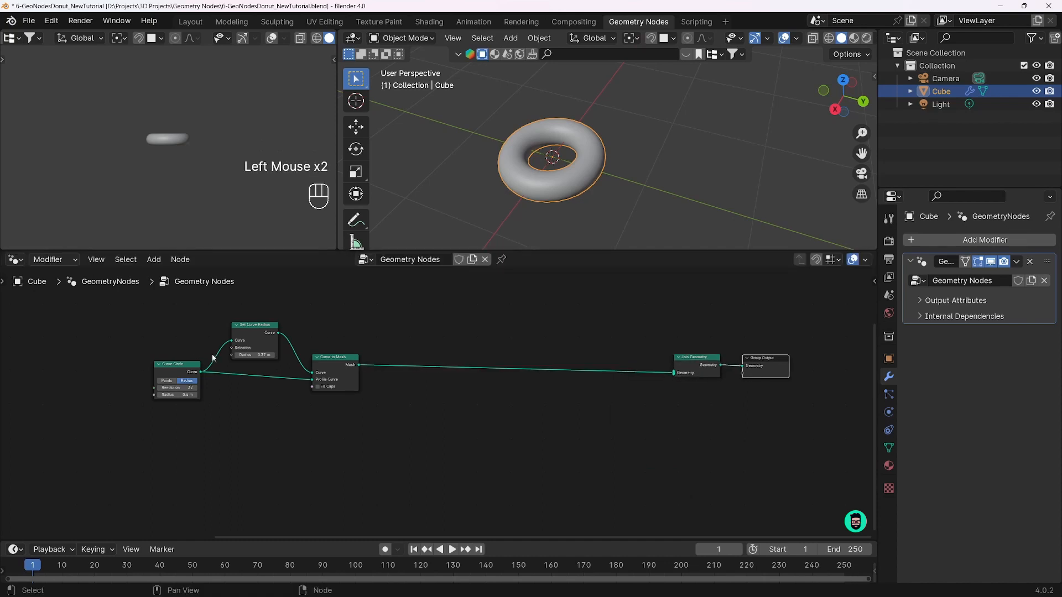
drag(335, 365, 339, 360)
scroll(338, 374, up, 3)
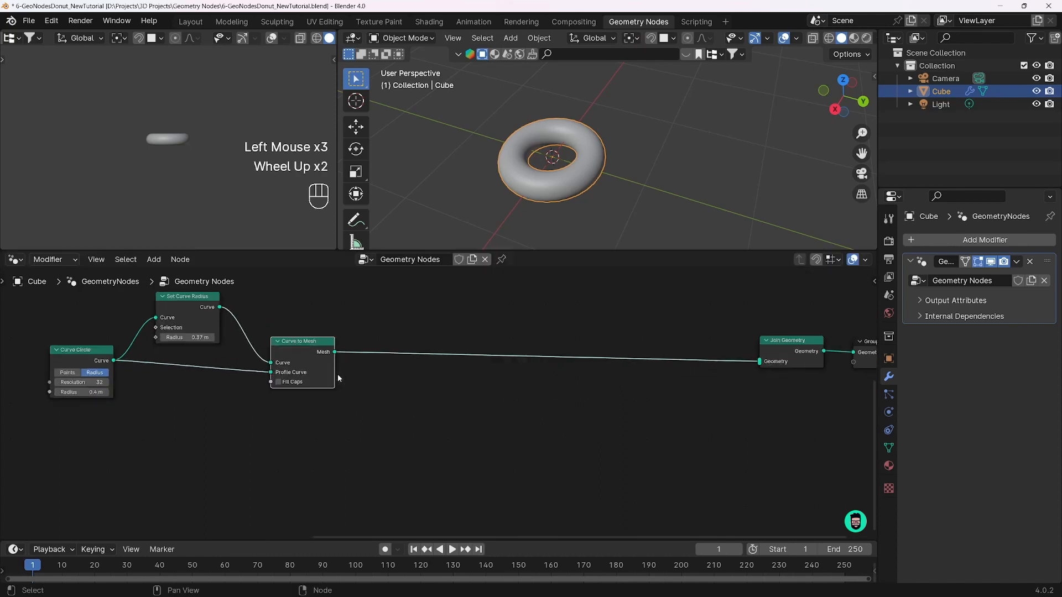
middle_drag(350, 364, 368, 360)
drag(348, 343, 453, 439)
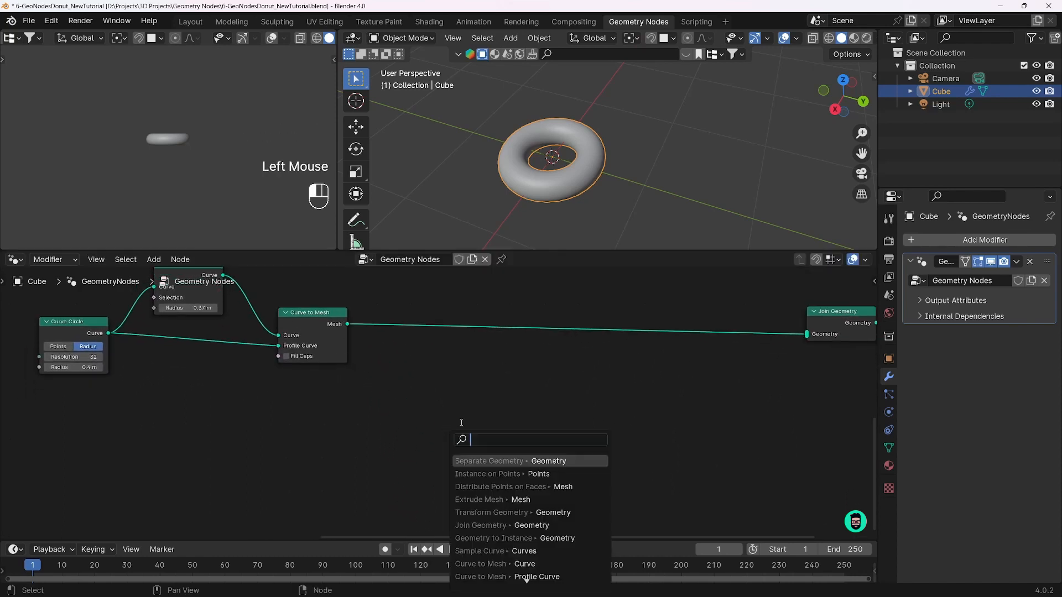
click(483, 460)
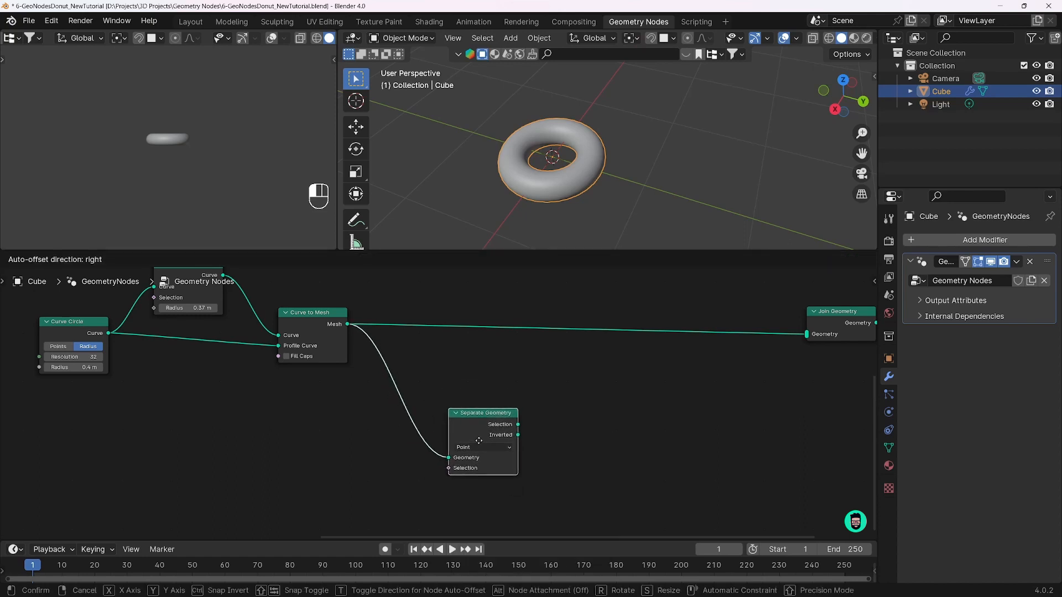
click(524, 441)
Add an Extrude Mesh node to Separate Geometry's Selection output and link its Mesh output into Join Geometry
drag(513, 428, 558, 438)
text(ext)
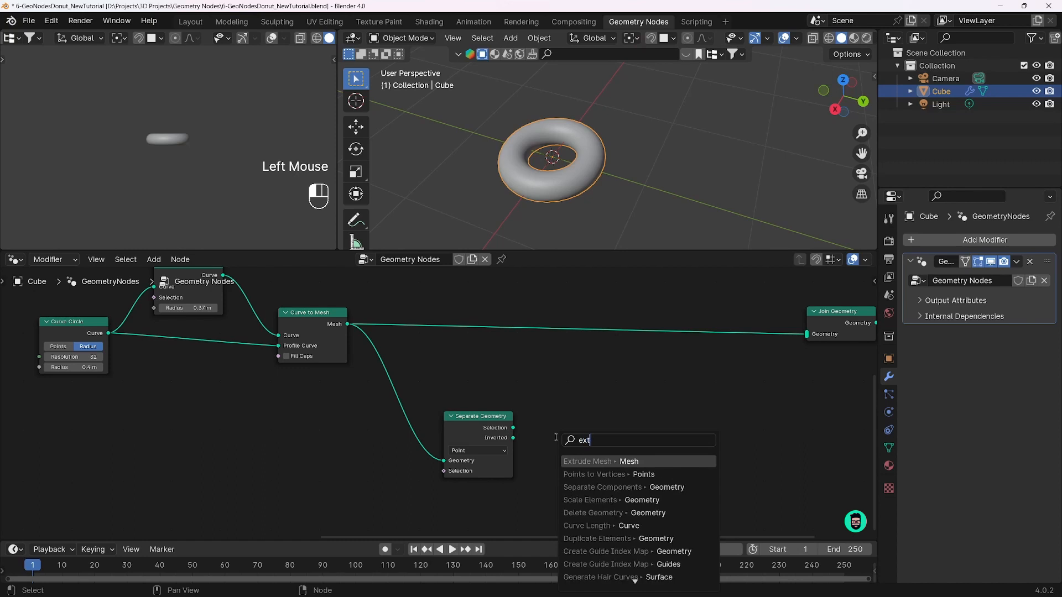
text(rude)
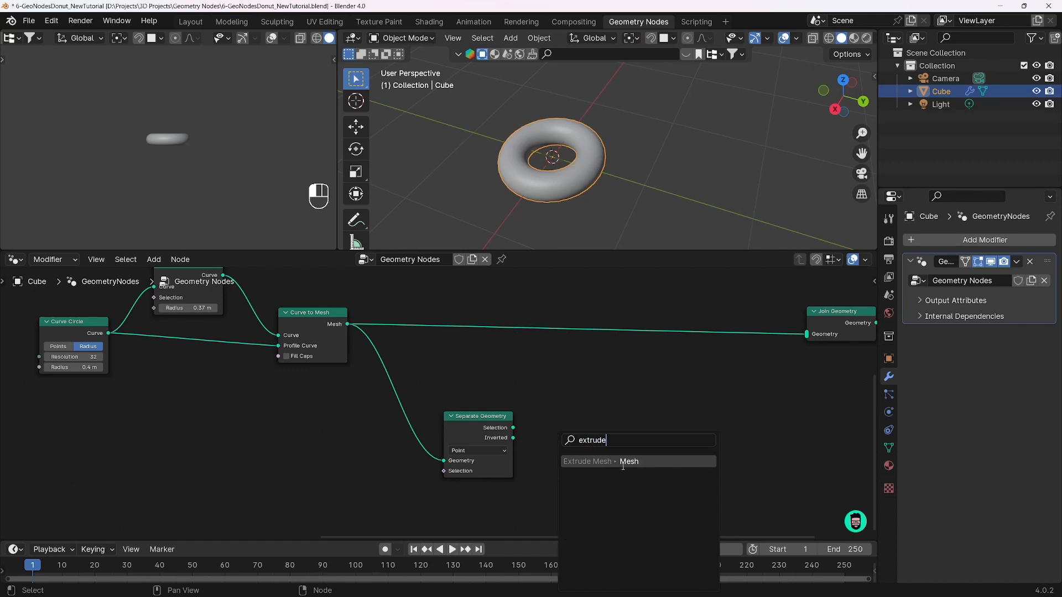
click(623, 463)
drag(615, 417, 808, 335)
scroll(600, 225, down, 4)
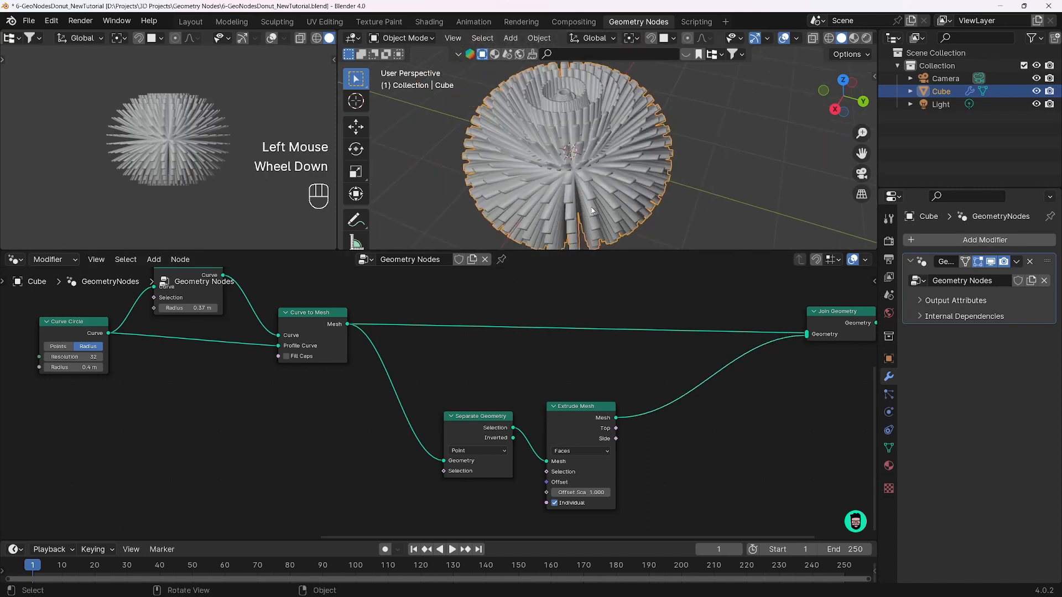
middle_drag(600, 221, 589, 164)
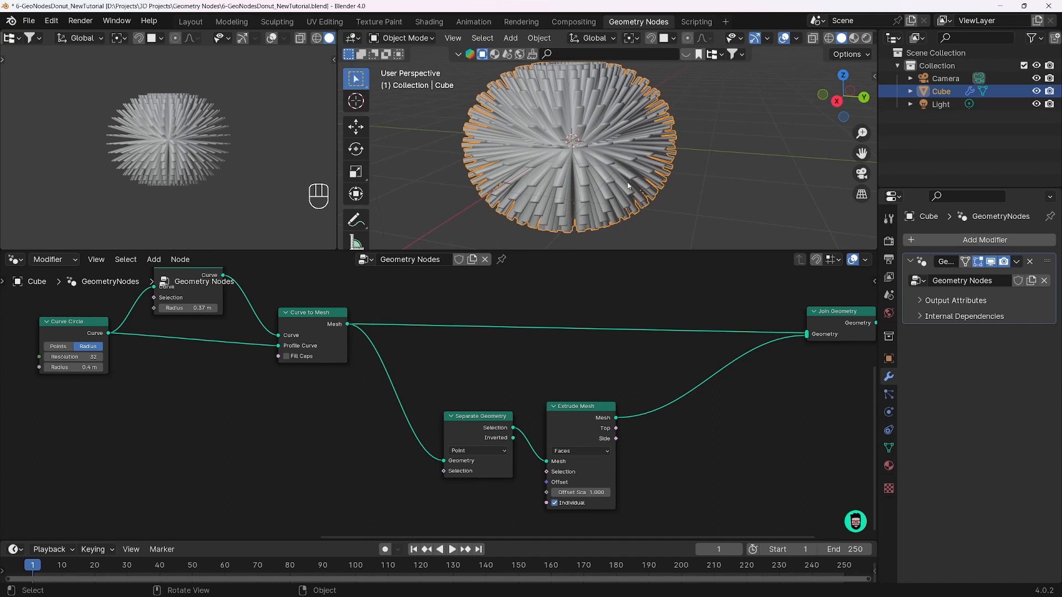
Turn off Individual on the Extrude Mesh node and set its Offset Scale to 0.05
click(555, 504)
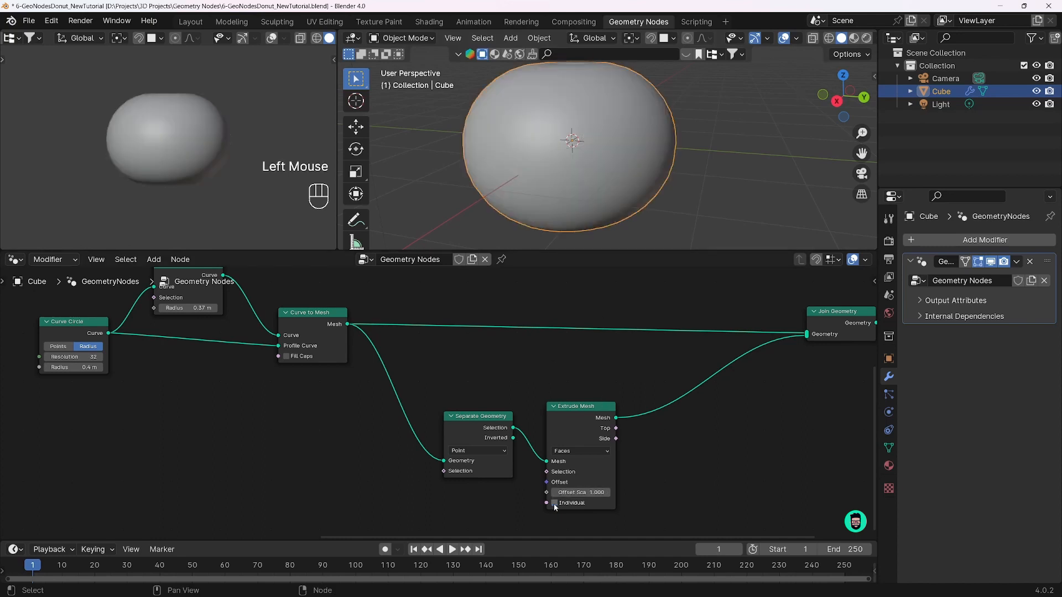
scroll(558, 194, down, 2)
middle_drag(559, 194, 553, 218)
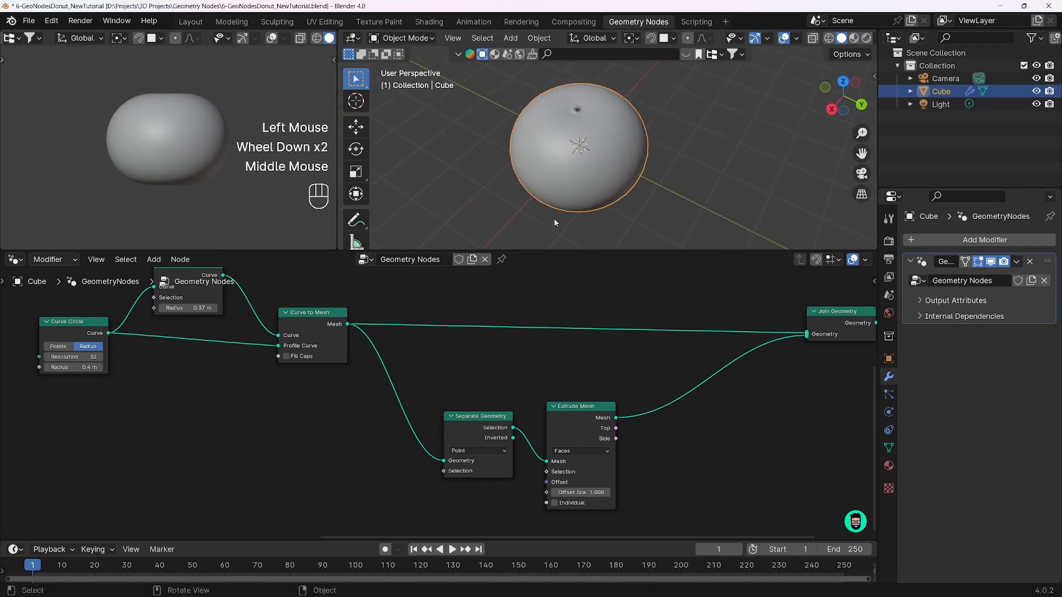
click(581, 493)
mouse_move(581, 492)
mouse_down()
mouse_move(534, 492)
mouse_move(591, 492)
mouse_up()
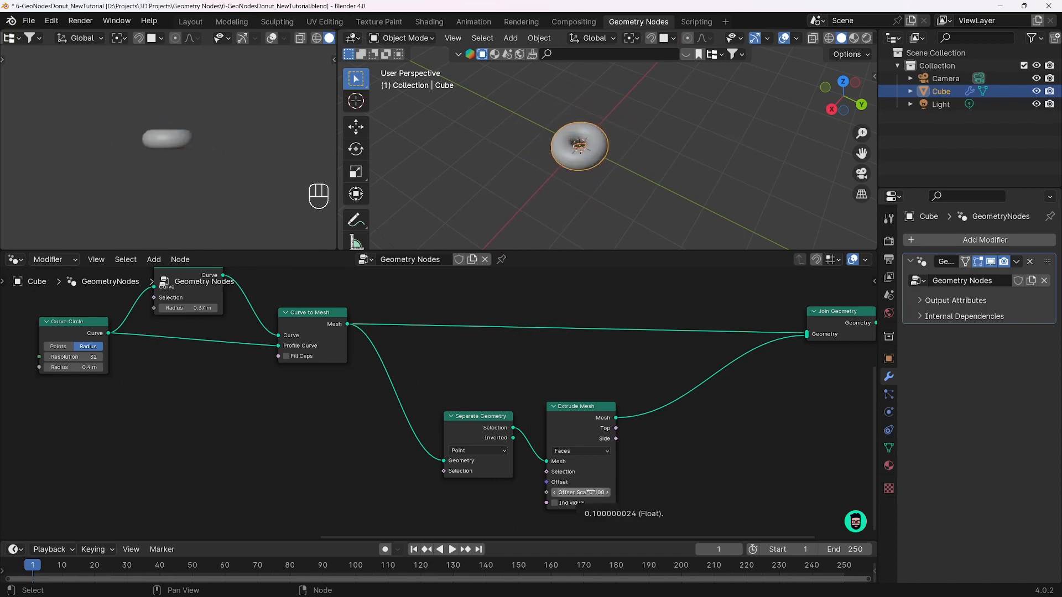
click(590, 492)
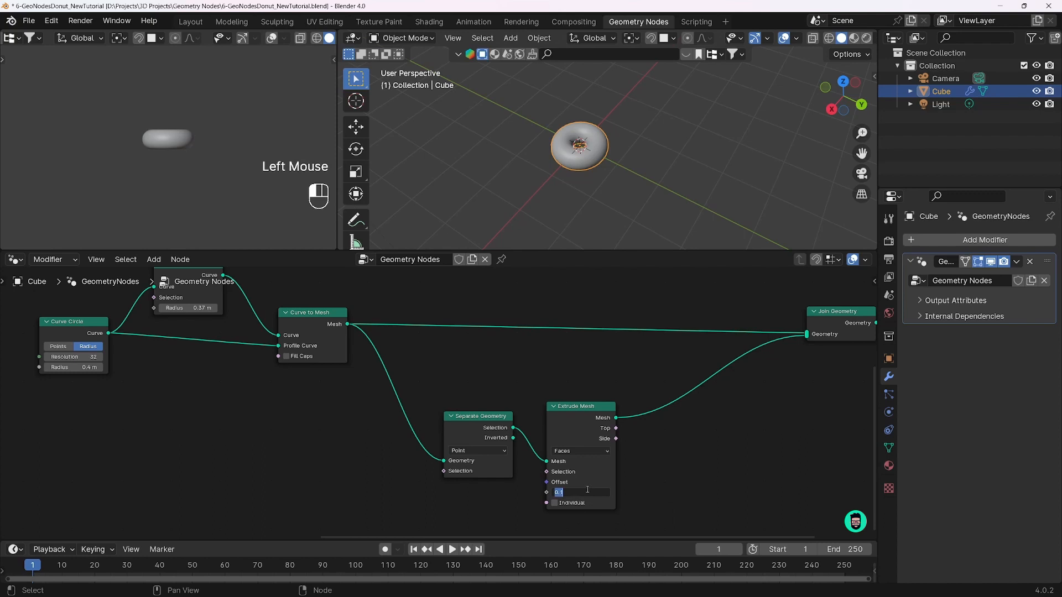
key(Return)
scroll(570, 151, up, 2)
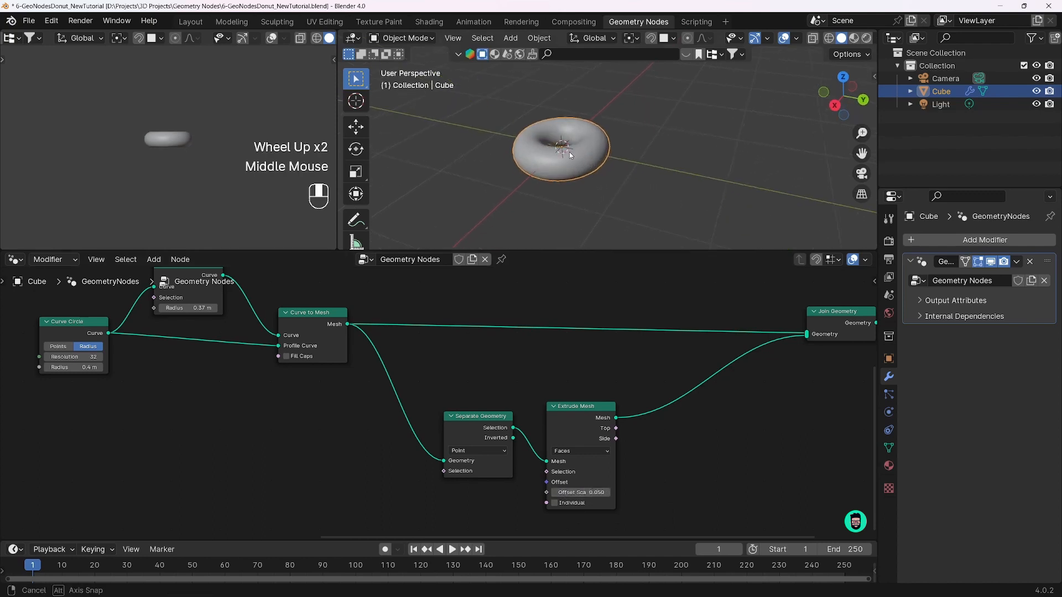
mouse_move(569, 151)
middle_down()
mouse_move(583, 129)
mouse_move(573, 148)
middle_up()
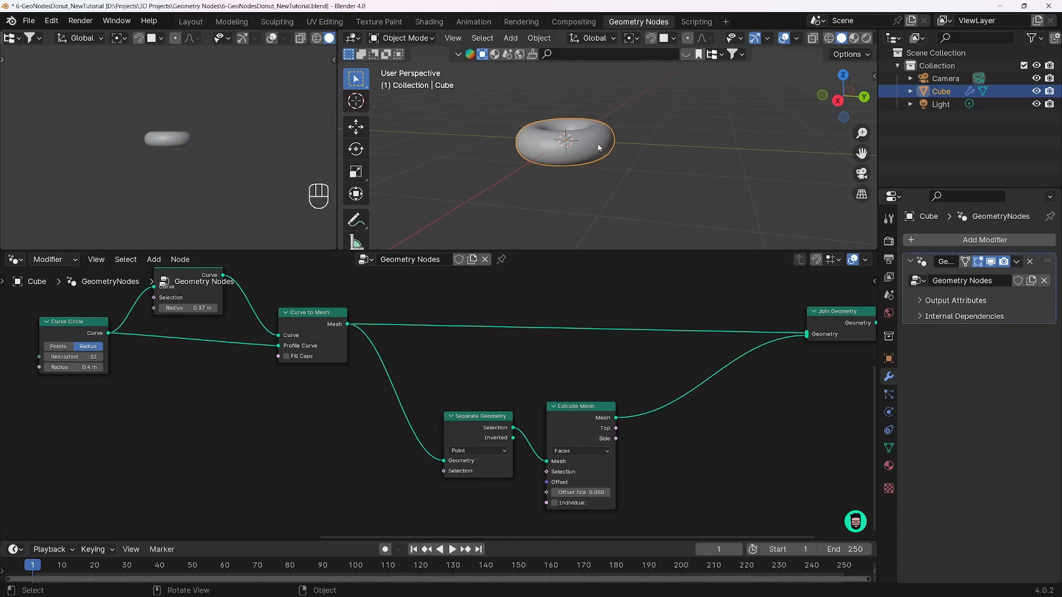
shift+middle_drag(603, 150, 630, 156)
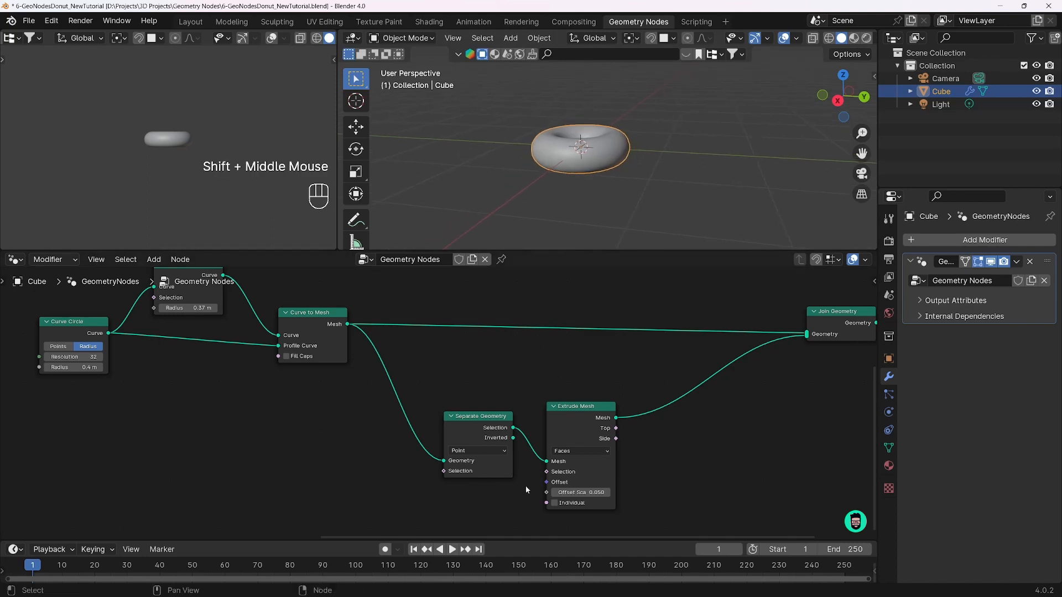
Shift Extrude Mesh slightly away from Separate Geometry and add a Normal node in the free space before Separate Geometry
drag(570, 411, 578, 401)
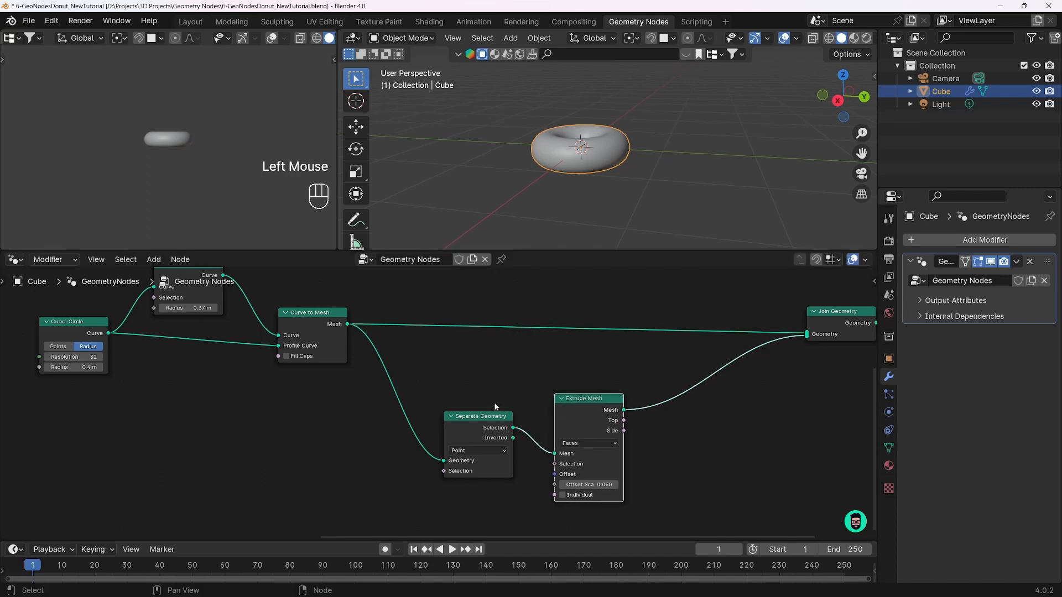
middle_drag(505, 394, 583, 370)
key(shift+a)
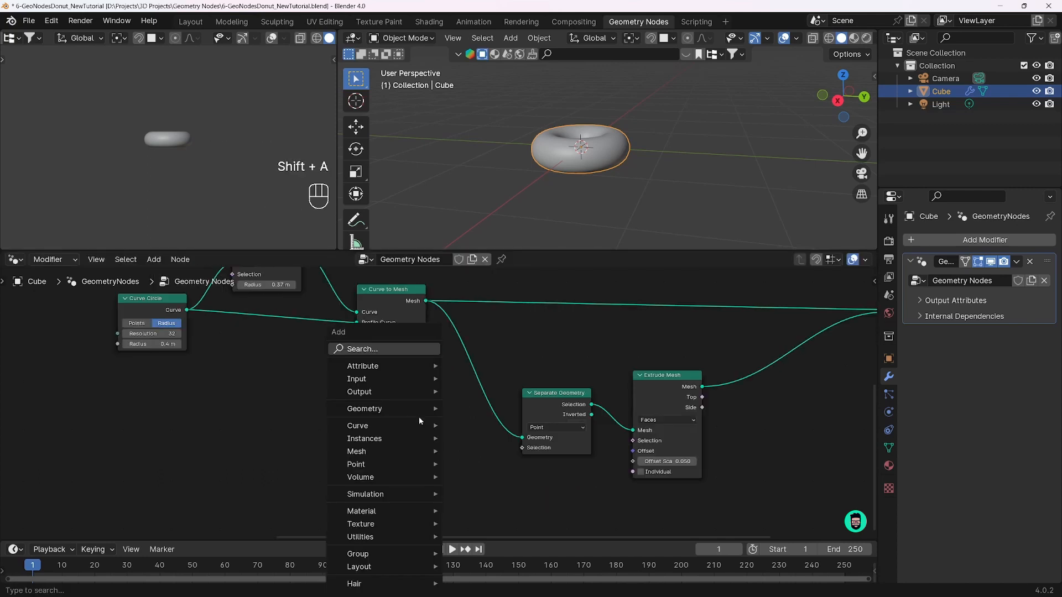
text(normal)
key(Return)
click(360, 455)
Attach a Greater Than or Equal compare node to the Normal output and link its Result to Separate Geometry's Selection
drag(364, 457, 420, 450)
text(great)
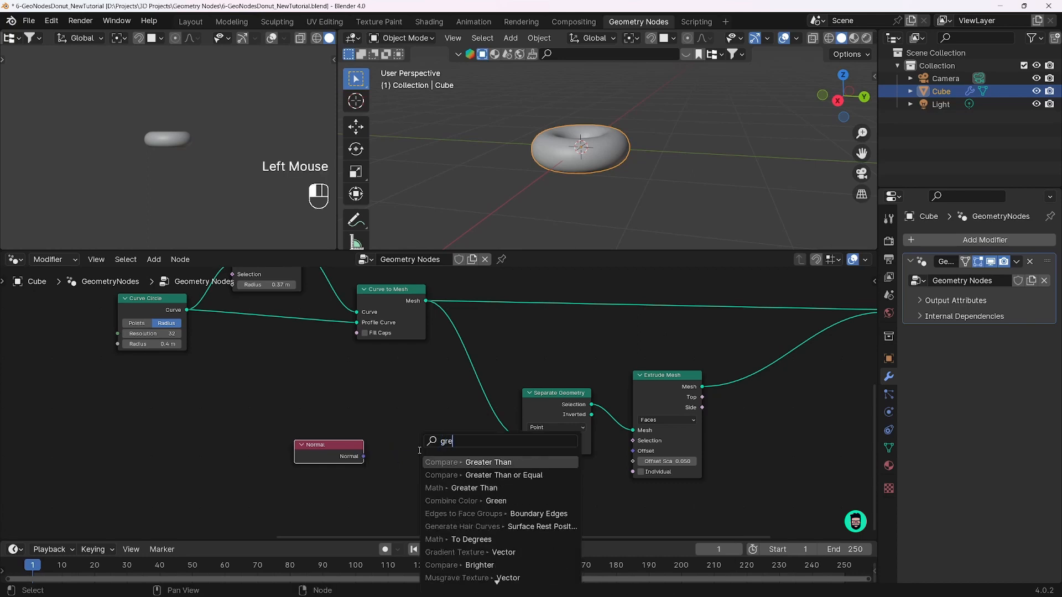
click(444, 475)
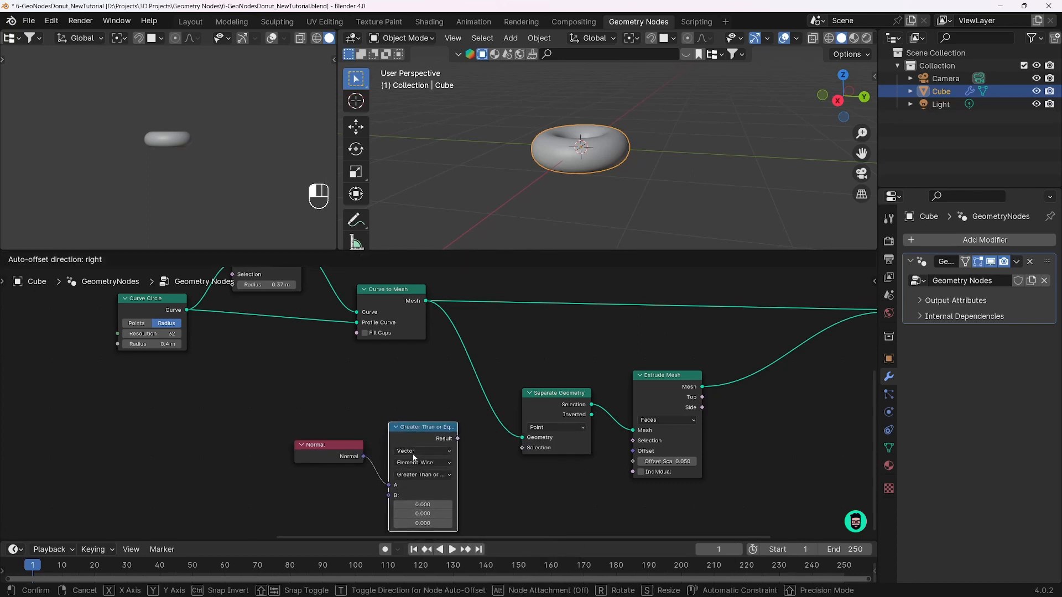
click(416, 459)
middle_drag(500, 479, 505, 437)
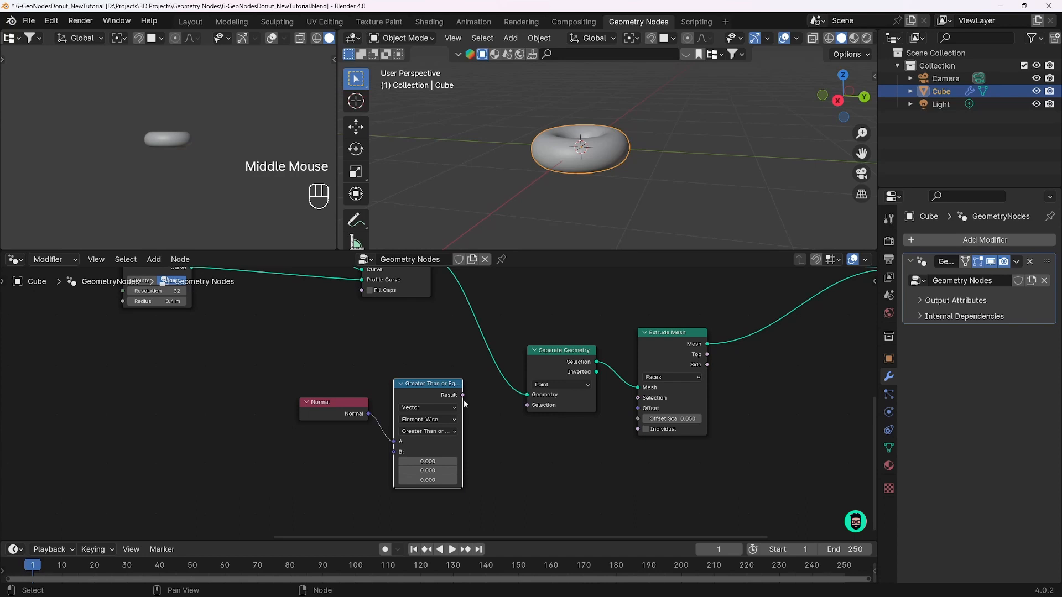
drag(463, 396, 523, 371)
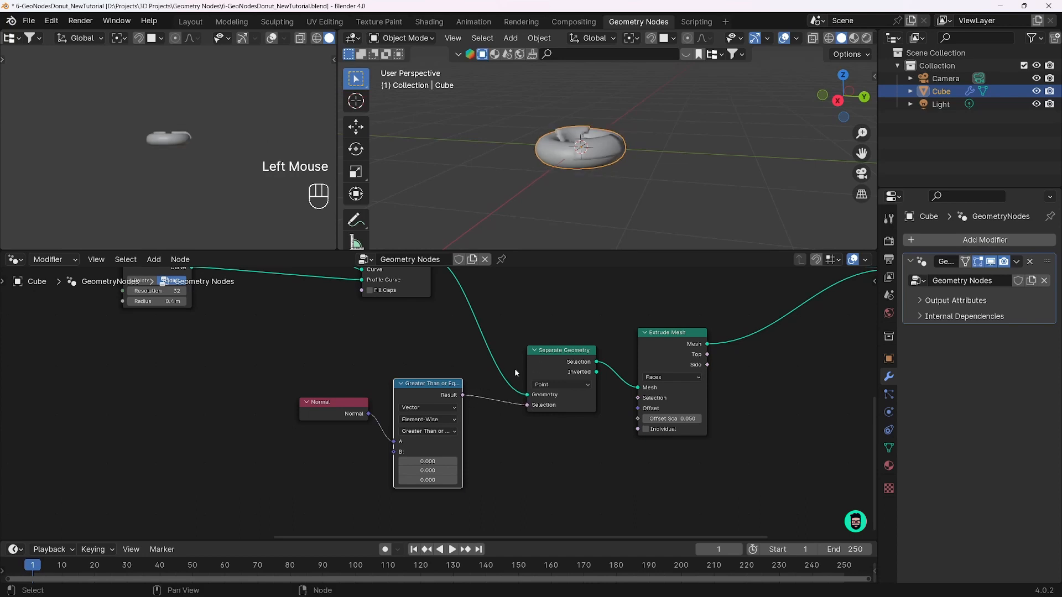
scroll(589, 204, up, 2)
middle_drag(584, 200, 598, 224)
scroll(558, 215, down, 2)
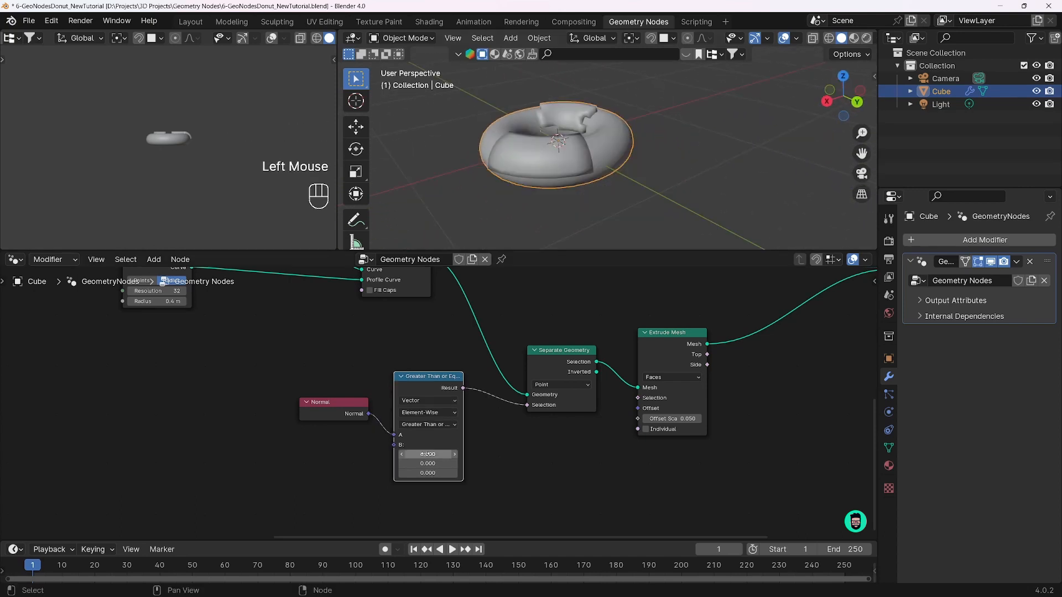
Set the X and Y components of the compare node's B vector to -1
drag(426, 455, 426, 464)
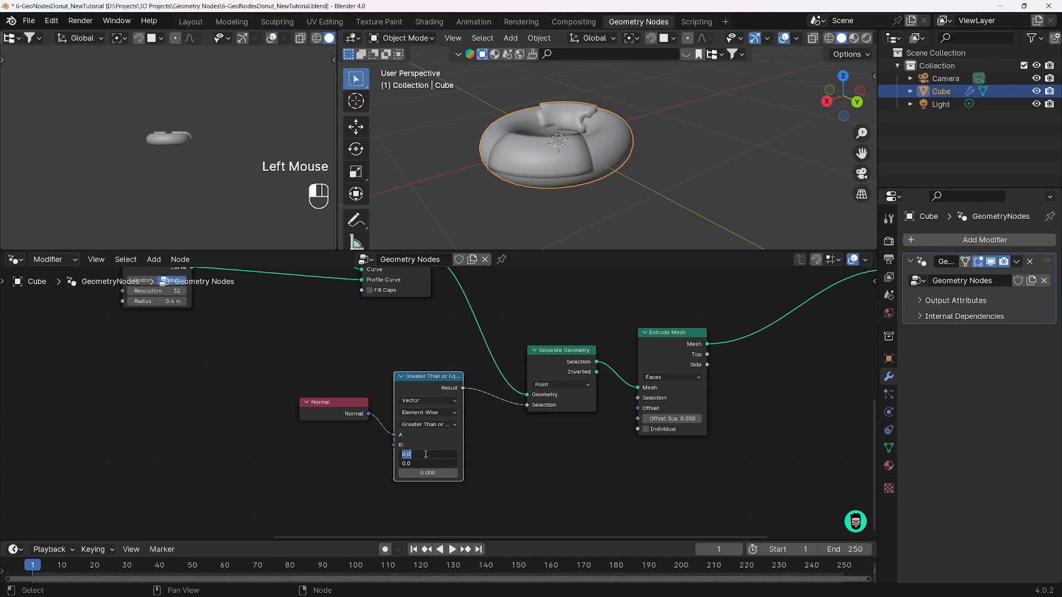
text(-1)
key(Return)
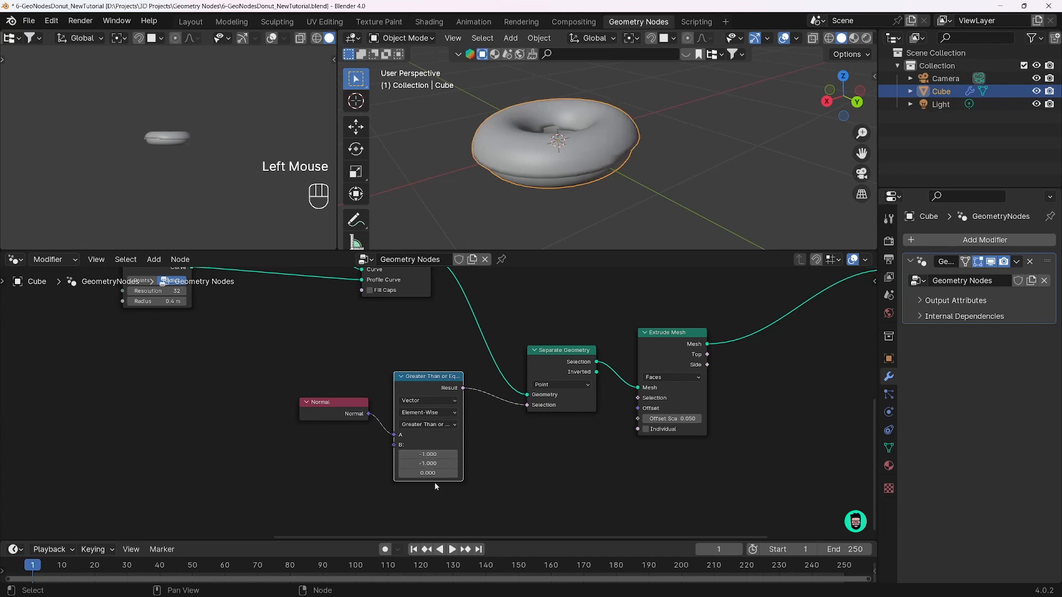
Try different Z components for the compare node's B vector, settling on 0.1
click(427, 473)
text(-1.3)
key(Return)
drag(428, 473, 460, 473)
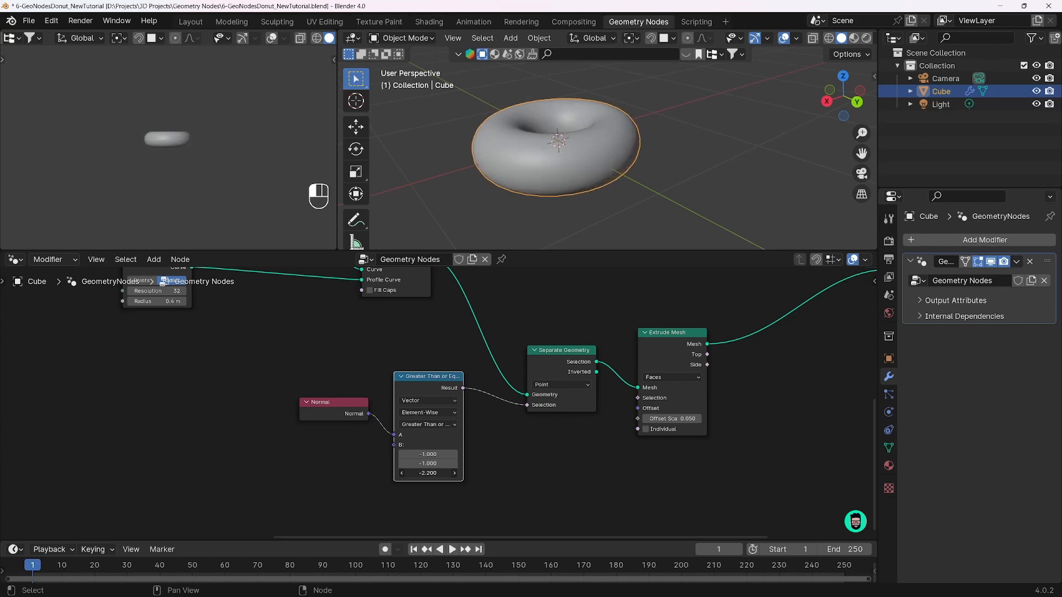
mouse_move(428, 473)
mouse_down()
mouse_move(465, 473)
mouse_move(443, 473)
mouse_move(429, 457)
mouse_up()
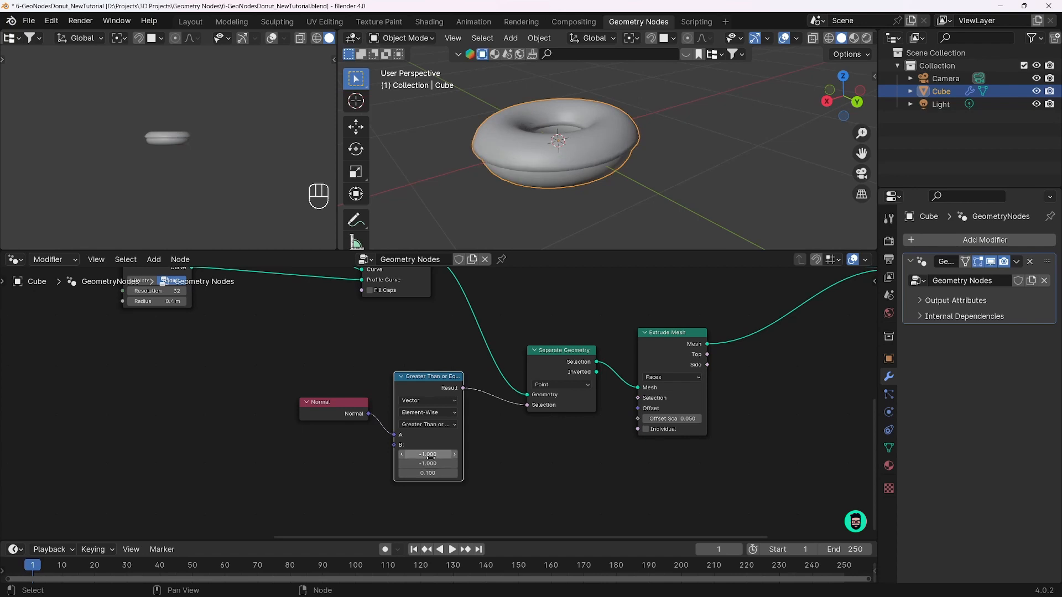
middle_drag(544, 236, 600, 94)
scroll(553, 197, up, 1)
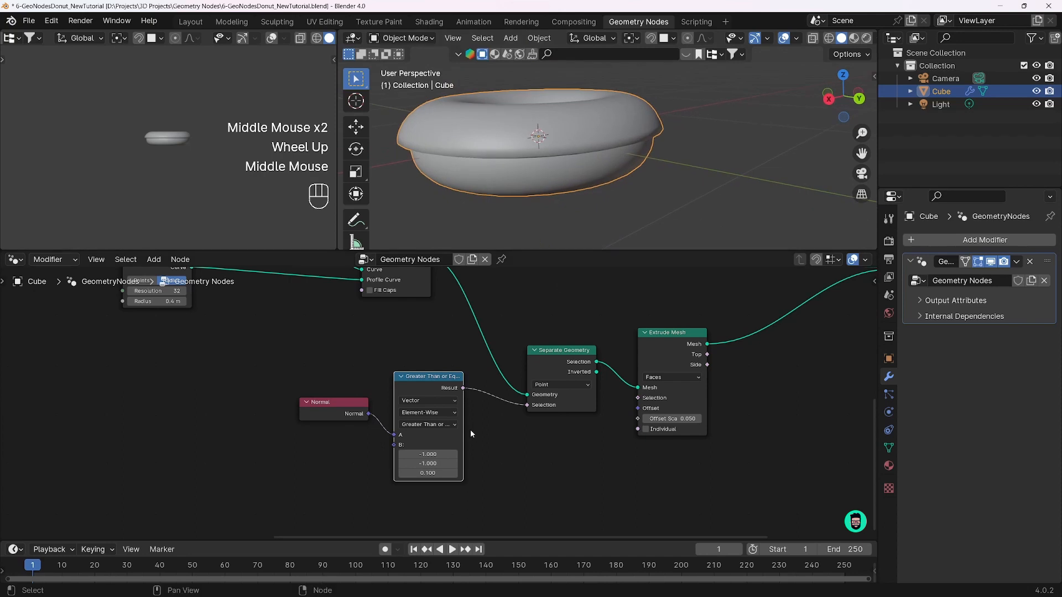
mouse_move(429, 473)
mouse_down()
mouse_move(385, 473)
mouse_move(463, 473)
mouse_move(419, 473)
mouse_move(431, 473)
mouse_up()
scroll(610, 192, down, 3)
middle_drag(609, 191, 515, 201)
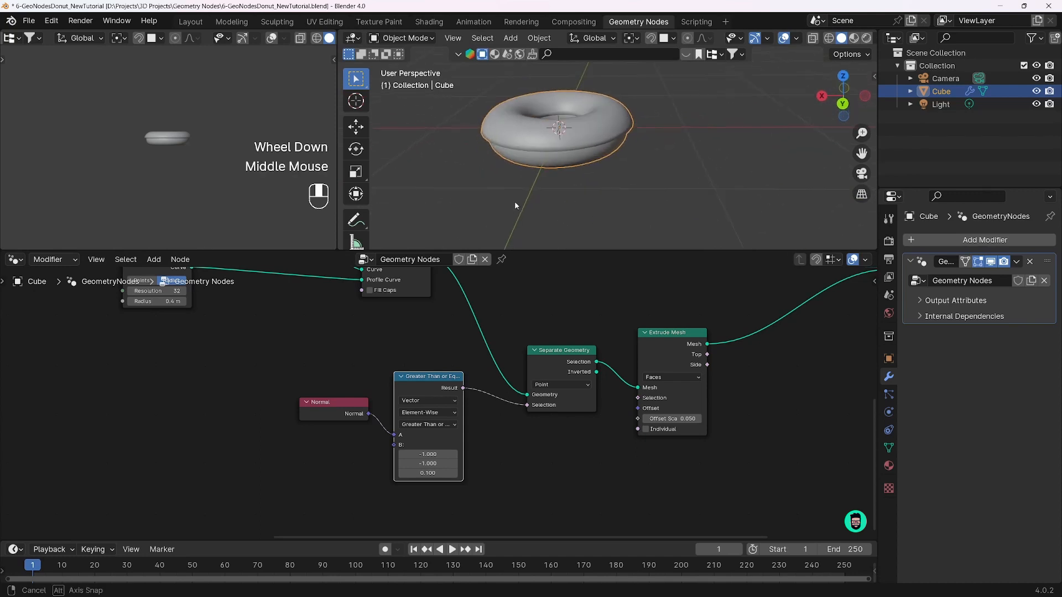
Insert a Subdivision Surface node on the link between Extrude Mesh and Join Geometry
middle_drag(502, 462, 469, 438)
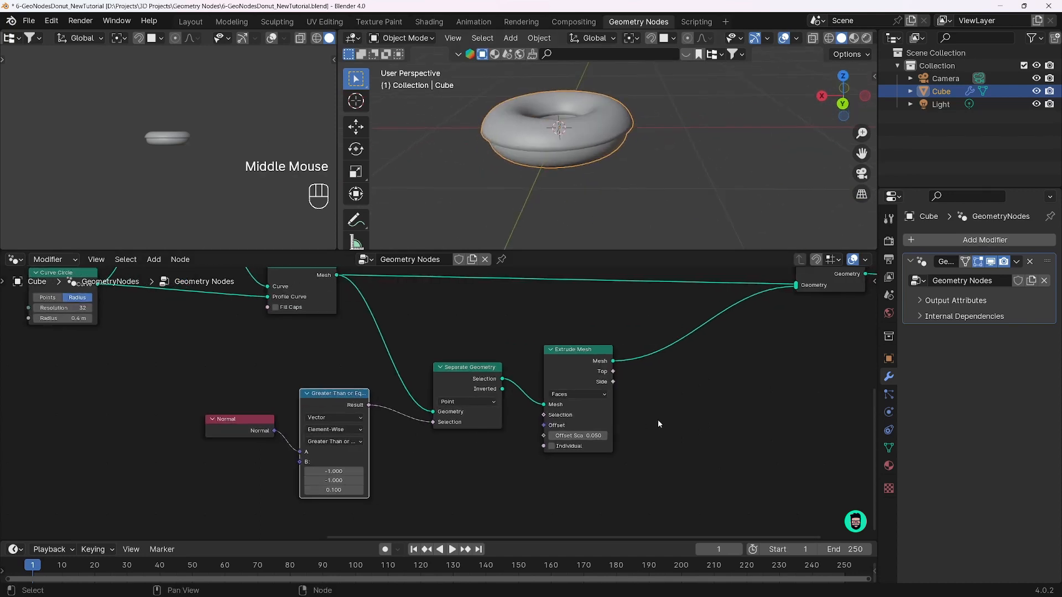
key(shift+a)
click(659, 352)
text(sud)
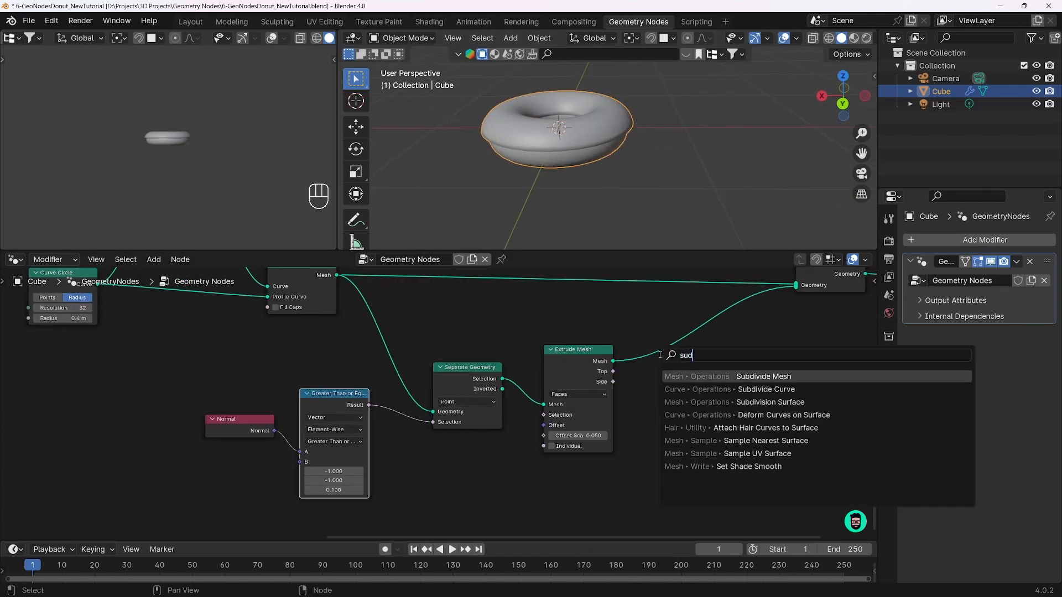
click(670, 402)
click(648, 351)
Set the Subdivision Surface level to 2 and move the node slightly closer to Extrude Mesh
scroll(544, 195, up, 2)
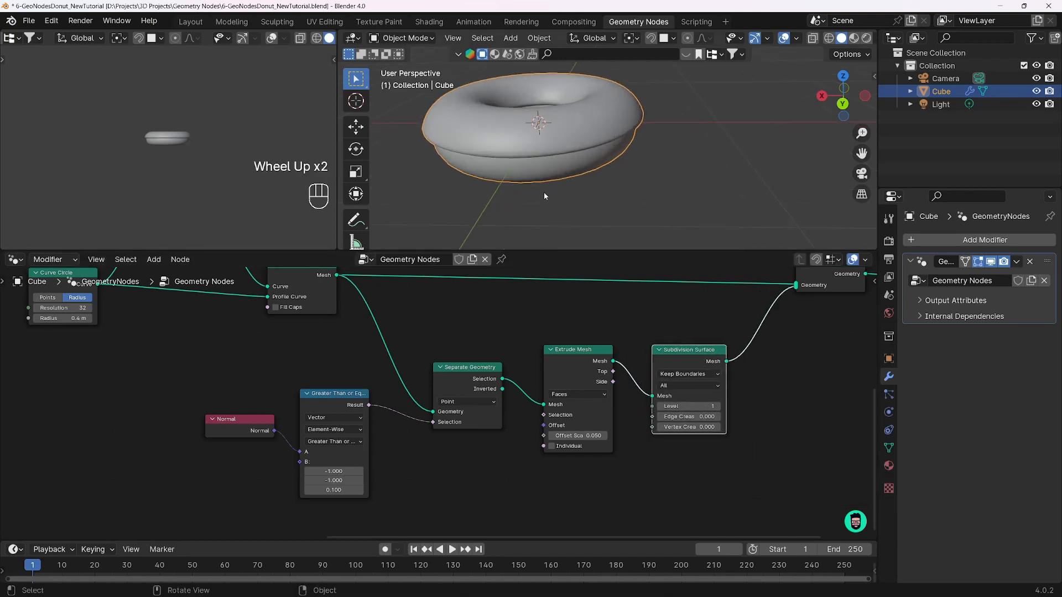
middle_drag(544, 196, 531, 120)
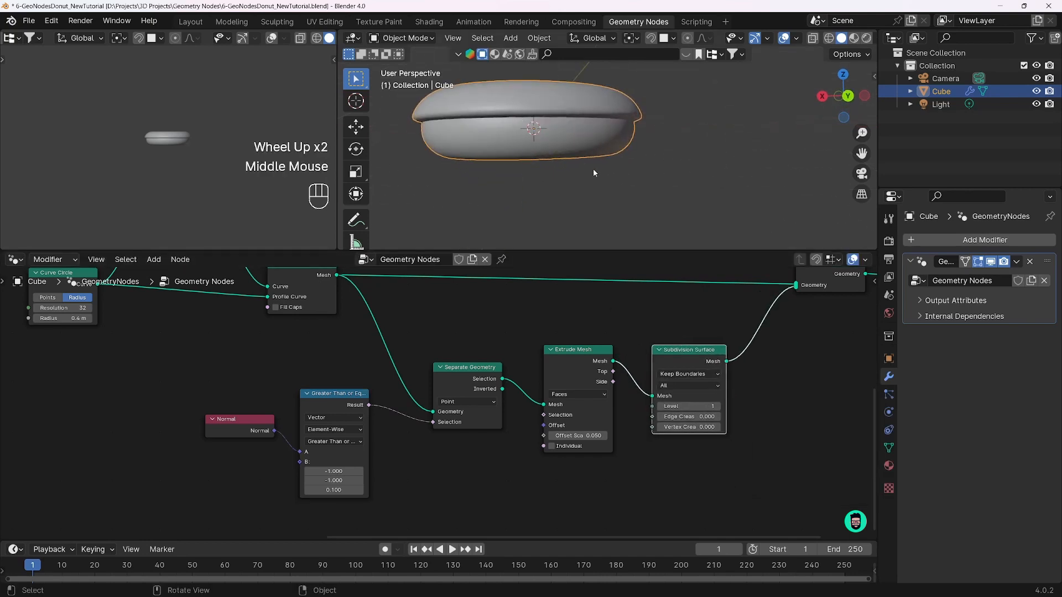
scroll(594, 168, down, 2)
middle_drag(595, 164, 564, 201)
middle_drag(564, 201, 534, 208)
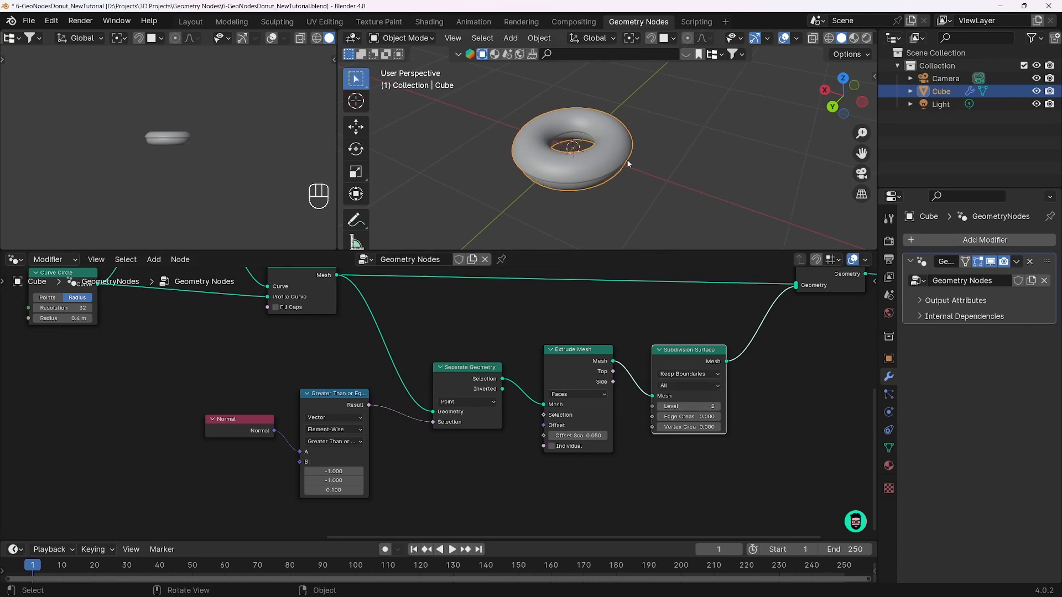
middle_drag(610, 176, 606, 147)
drag(709, 354, 700, 359)
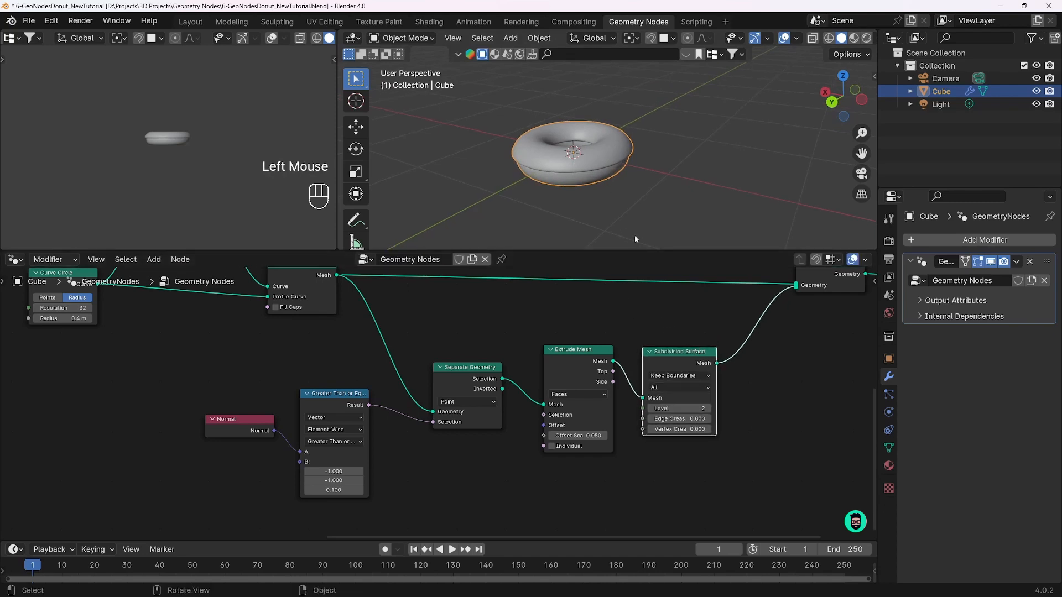
scroll(606, 356, down, 3)
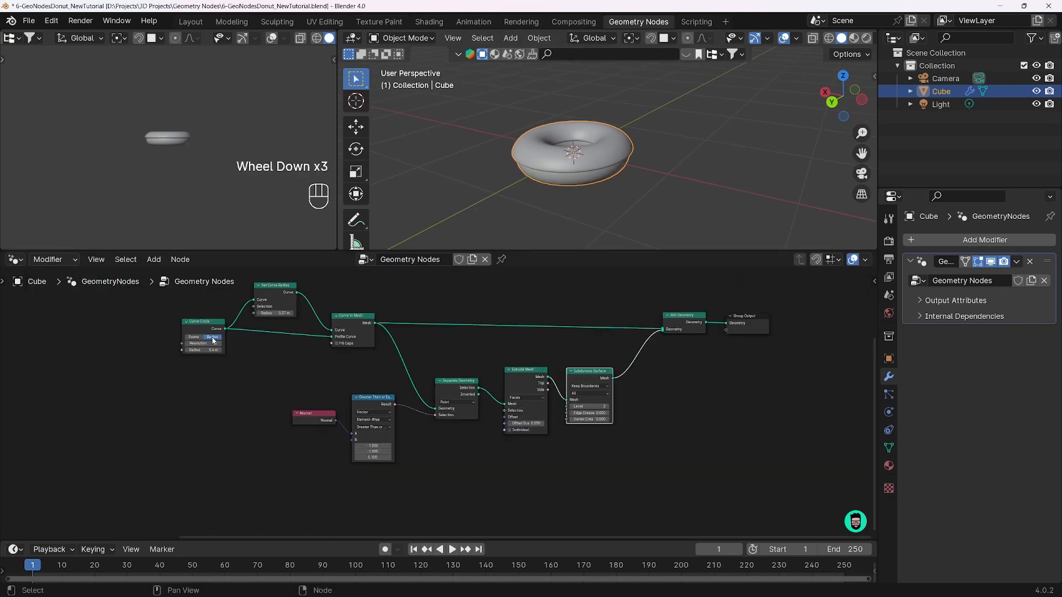
Move the icing node chain lower and shift Join Geometry and Group Output farther away to make room in the node tree
middle_drag(213, 341, 238, 348)
scroll(297, 388, down, 2)
drag(274, 371, 734, 484)
key(g)
click(701, 513)
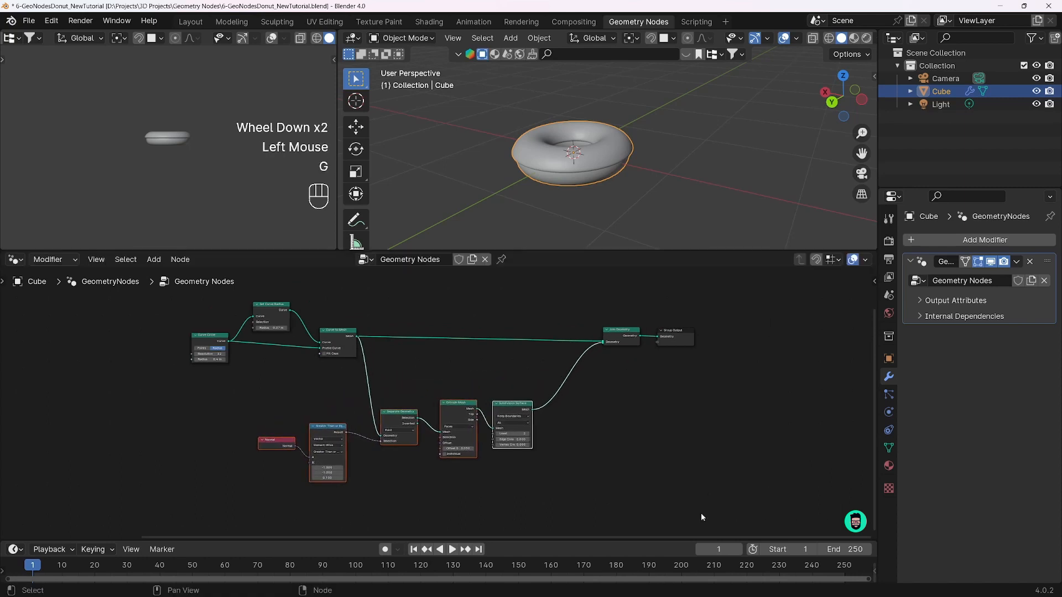
middle_drag(629, 487, 596, 475)
drag(559, 300, 665, 365)
key(g)
click(842, 351)
Add a Distribute Points on Faces node fed by the Mesh output of the icing's Subdivision Surface node
scroll(539, 425, up, 7)
middle_drag(539, 425, 522, 384)
scroll(517, 381, down, 1)
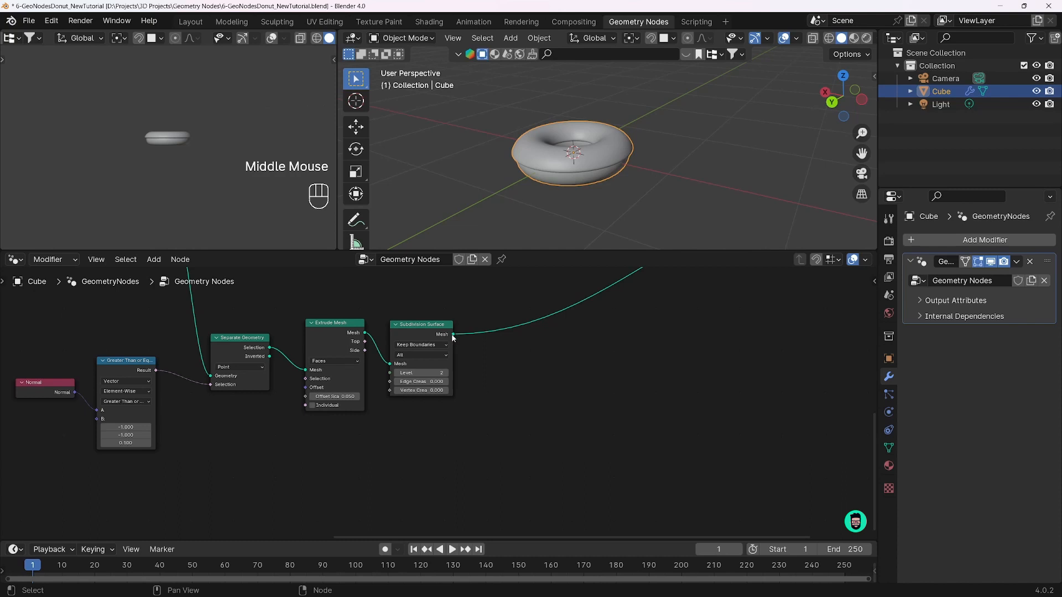
drag(453, 334, 531, 474)
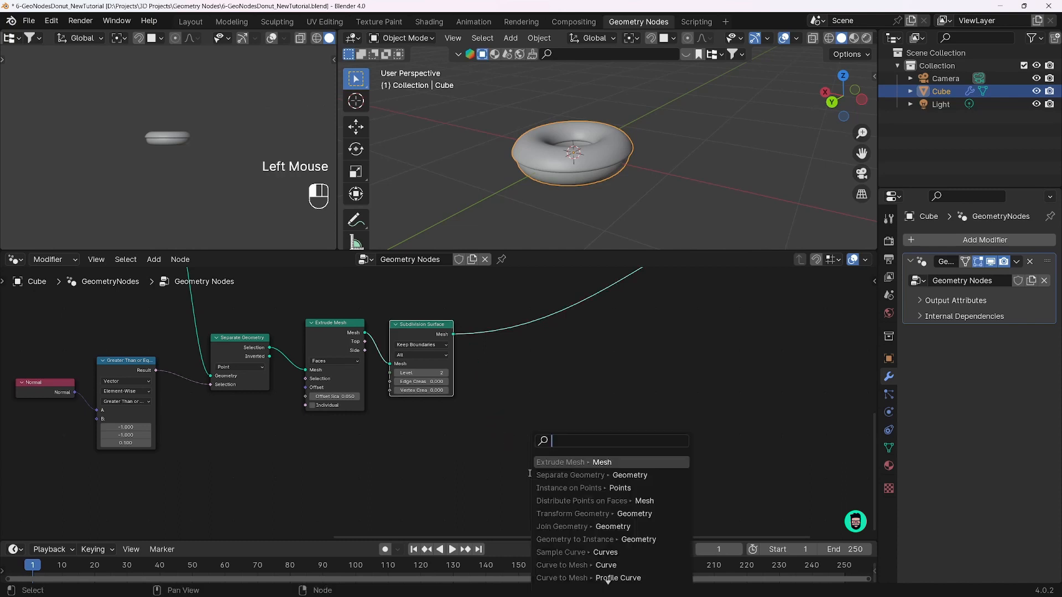
text(distr)
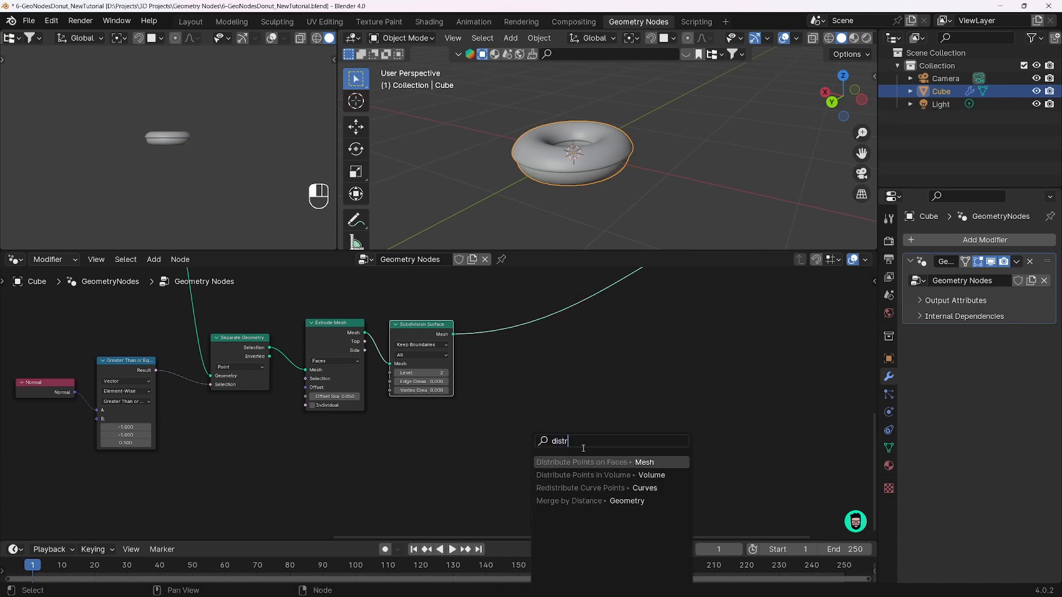
click(587, 458)
click(548, 365)
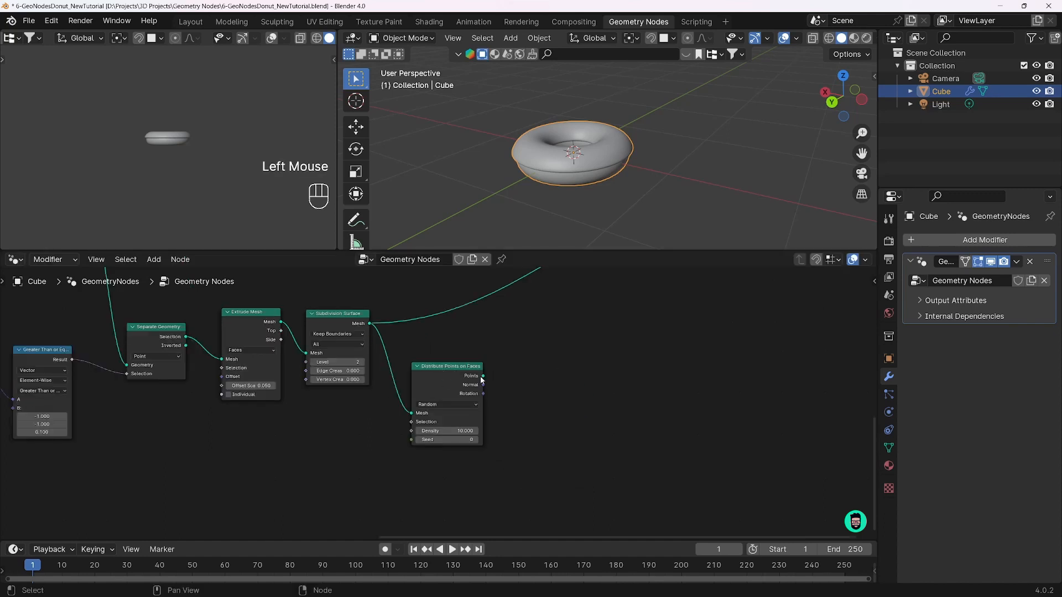
Add an Instance on Points node fed by the distributed points and link its Instances output to Join Geometry
click(483, 377)
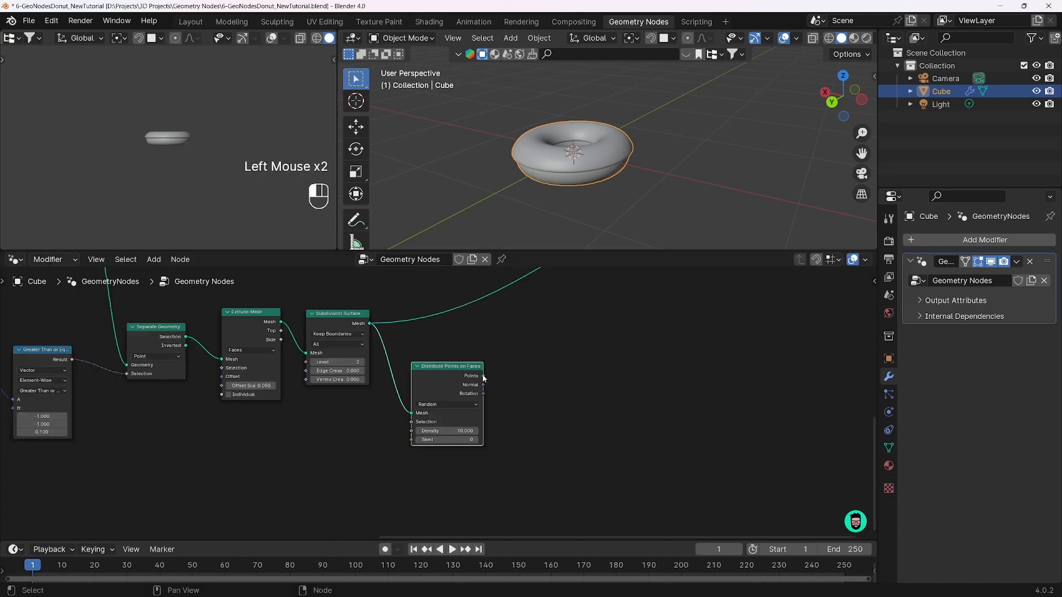
drag(483, 376, 537, 395)
text(instan)
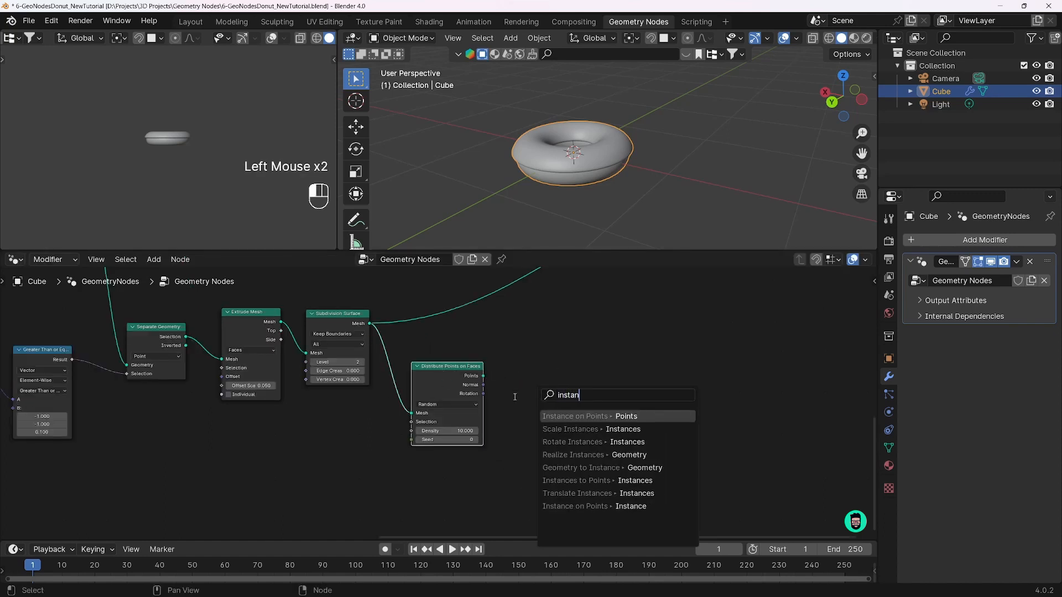
key(Return)
scroll(653, 354, down, 2)
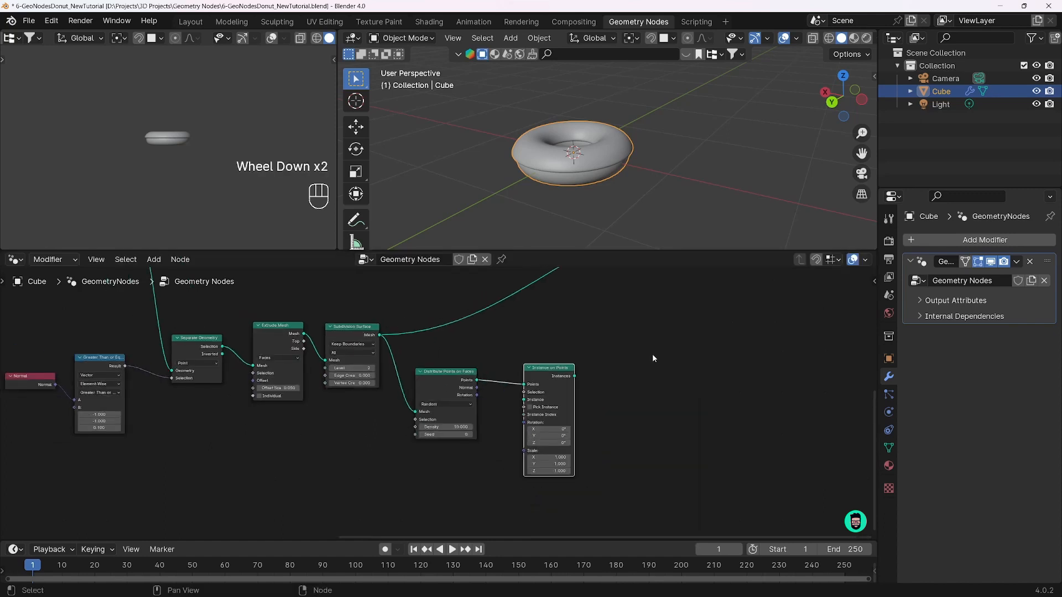
middle_drag(652, 354, 541, 491)
drag(556, 479, 694, 318)
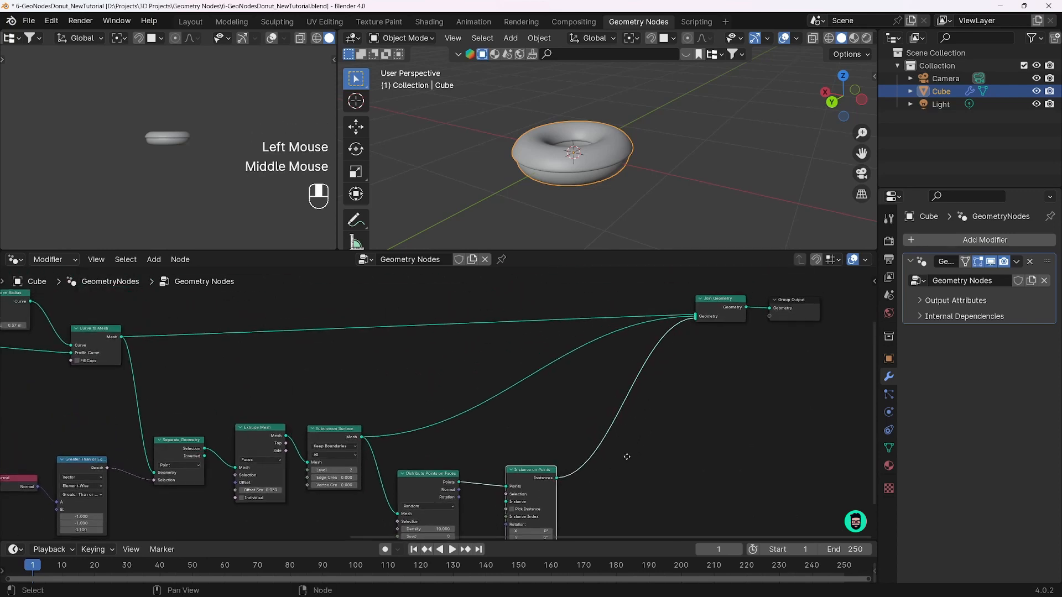
Add a Cylinder mesh primitive node below the icing node chain
middle_drag(629, 455, 697, 361)
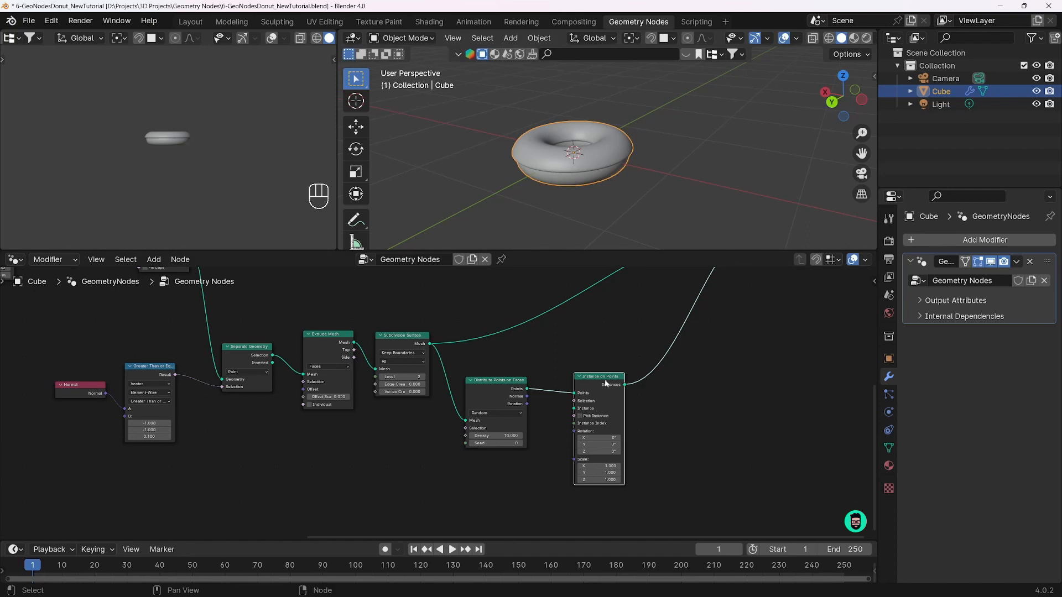
middle_drag(540, 459, 506, 464)
scroll(526, 446, up, 2)
scroll(520, 451, down, 1)
click(506, 465)
key(shift+a)
click(449, 350)
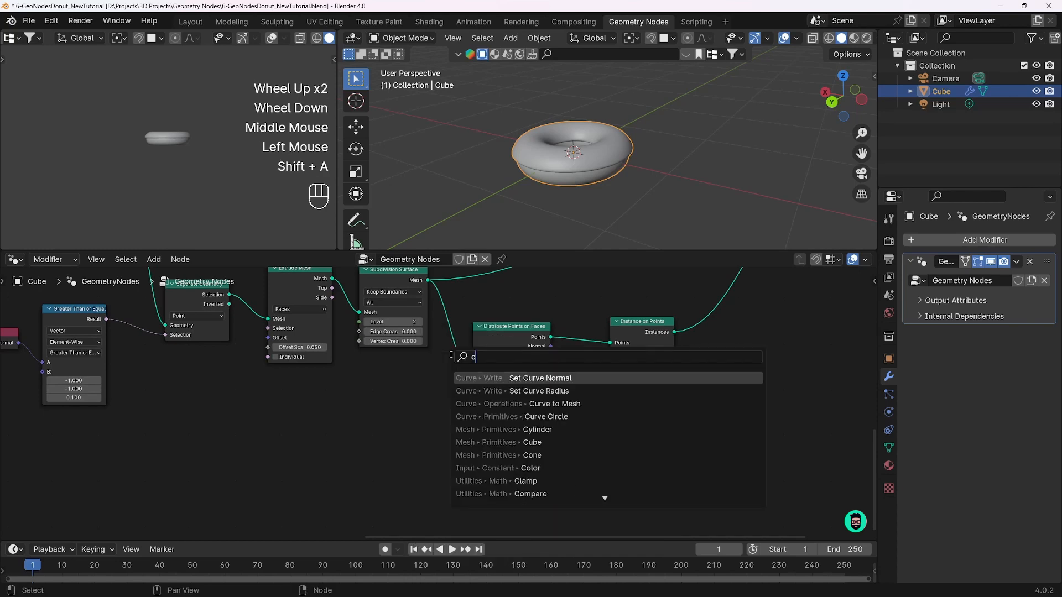
text(cylind)
key(Return)
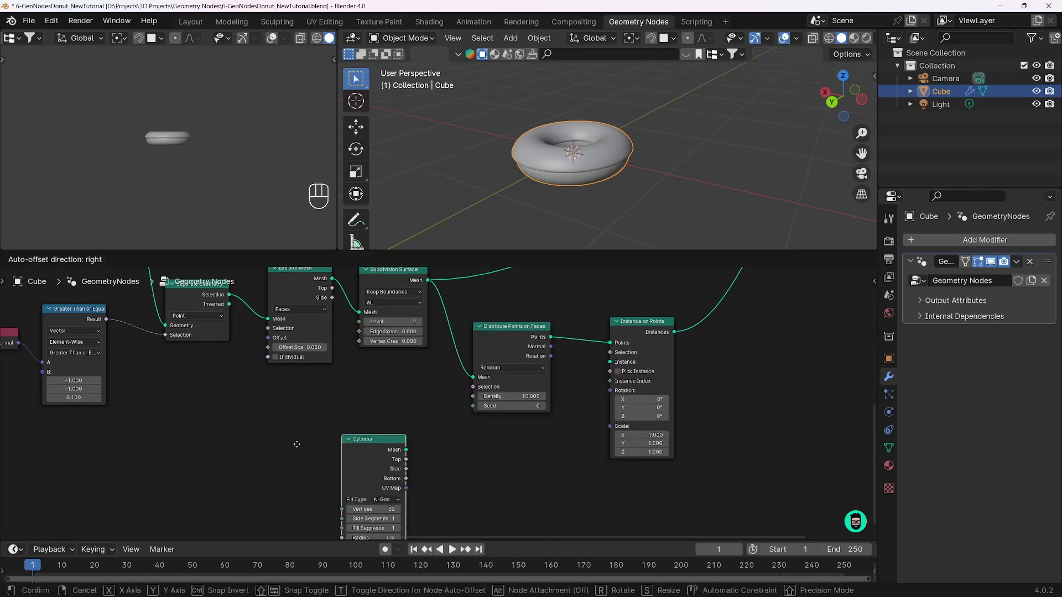
click(416, 467)
Connect the Cylinder's Mesh output to the Instance input of Instance on Points
middle_drag(416, 467, 424, 434)
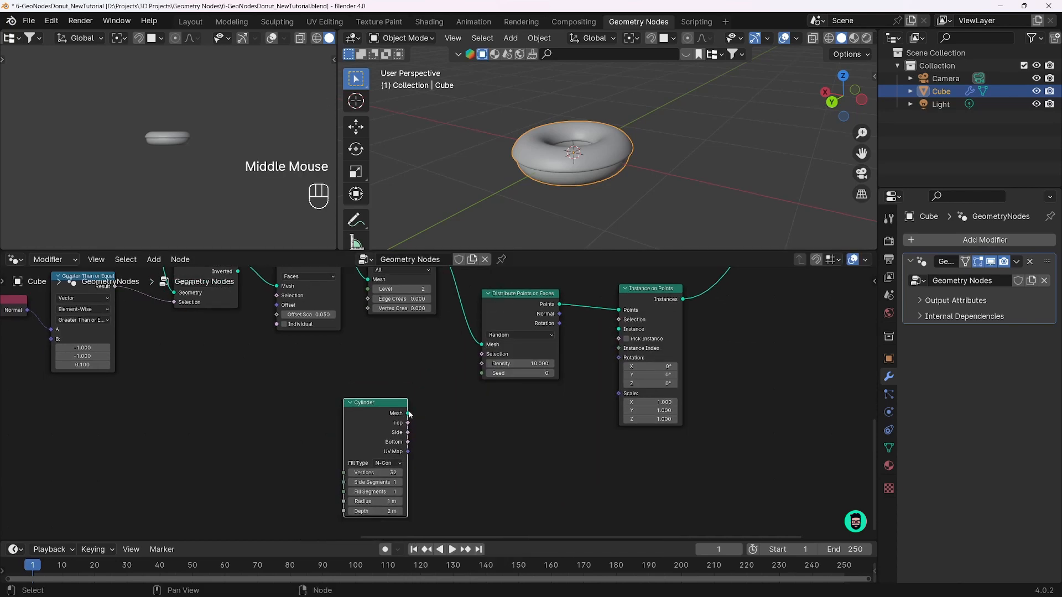
drag(409, 415, 621, 330)
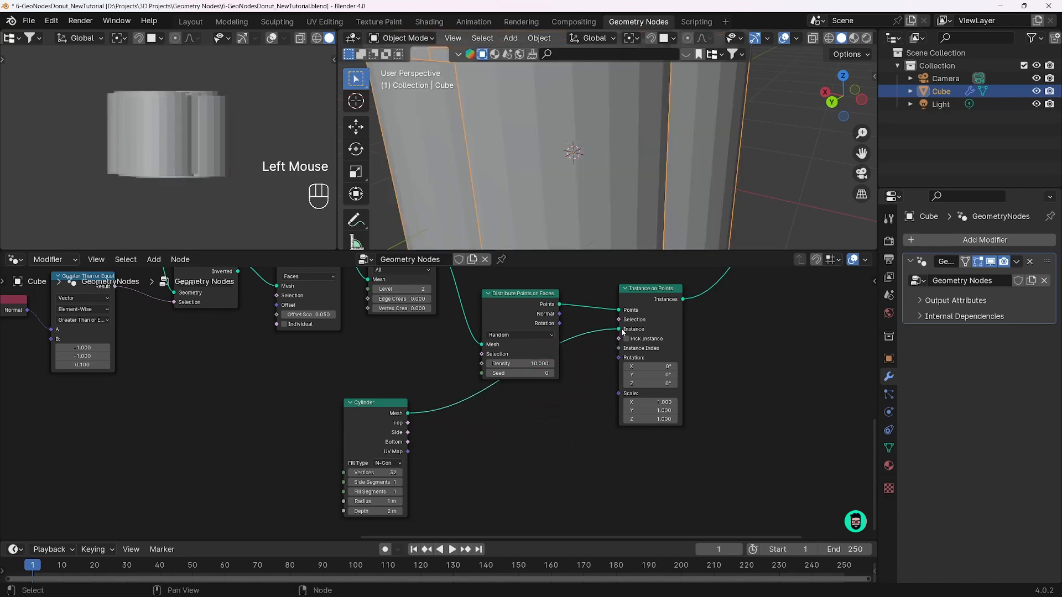
scroll(600, 199, down, 4)
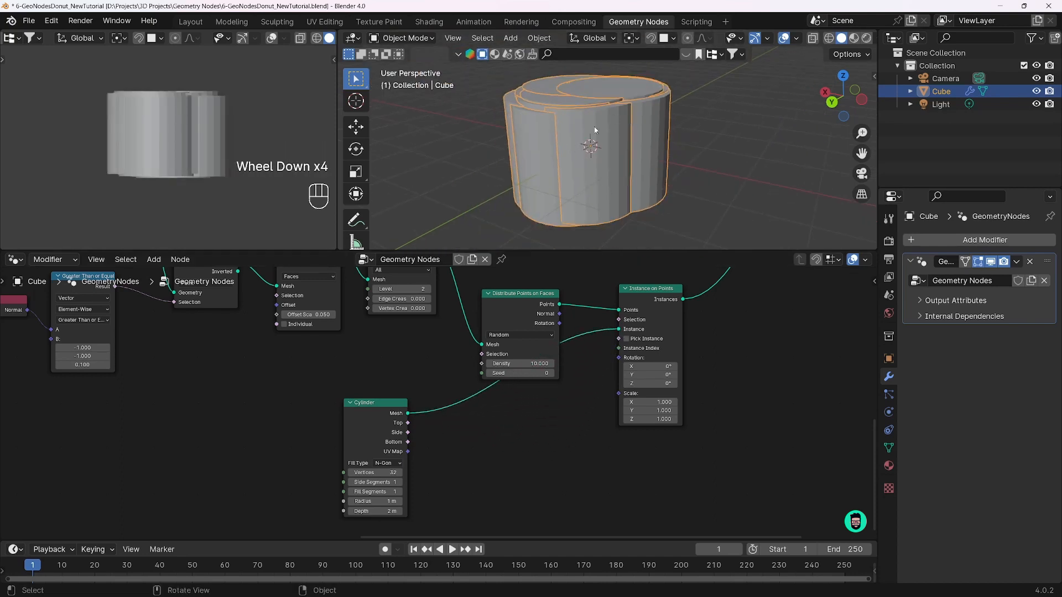
Set the Cylinder node to 8 vertices, a radius of 0.03 m and a depth of 0.05 m
middle_drag(449, 472, 441, 446)
scroll(429, 465, up, 2)
drag(381, 443, 382, 444)
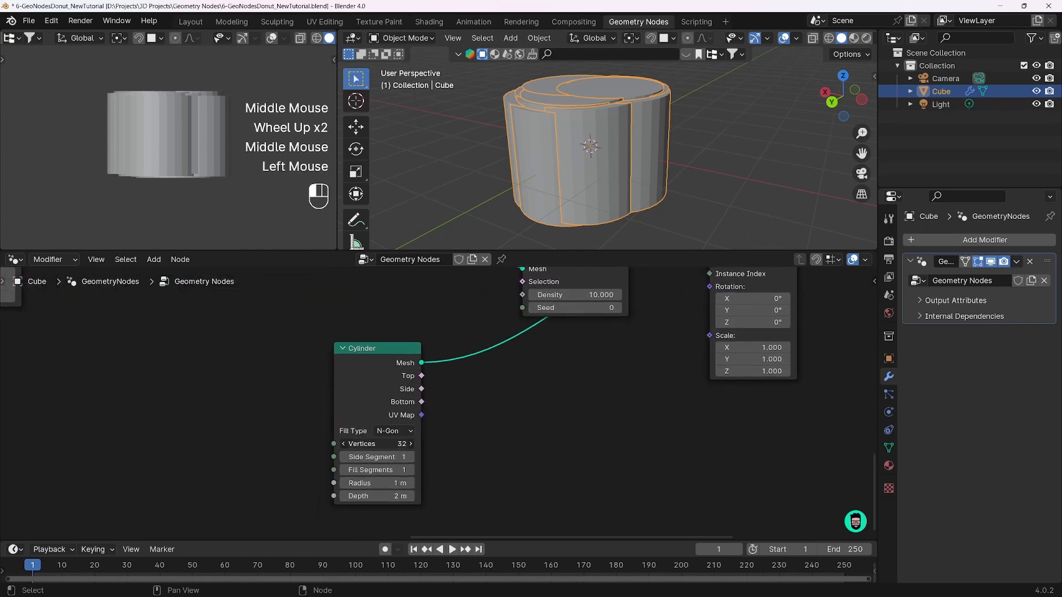
text(8)
key(Return)
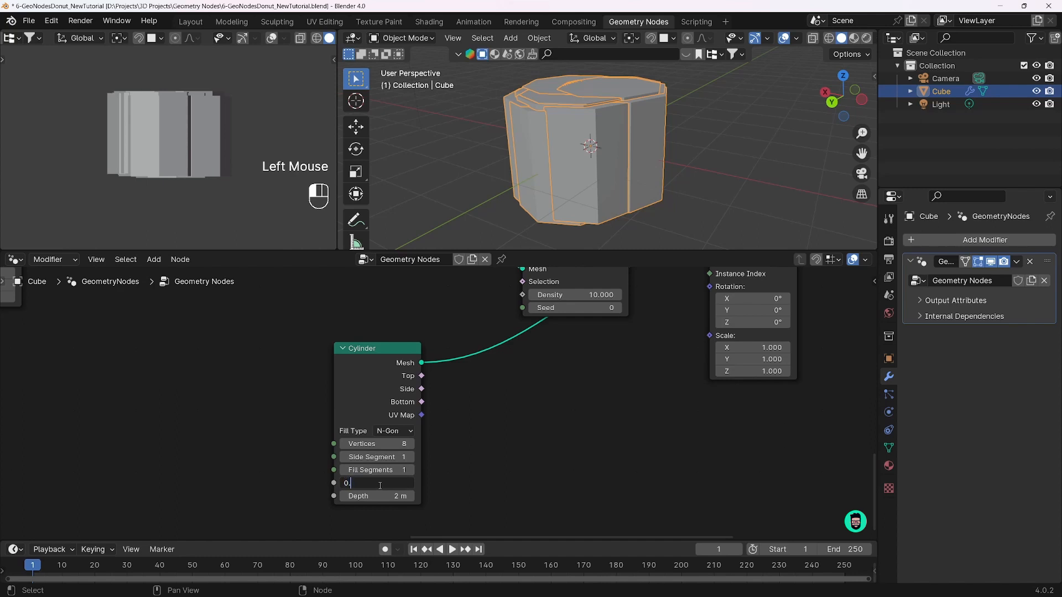
key(Return)
click(385, 496)
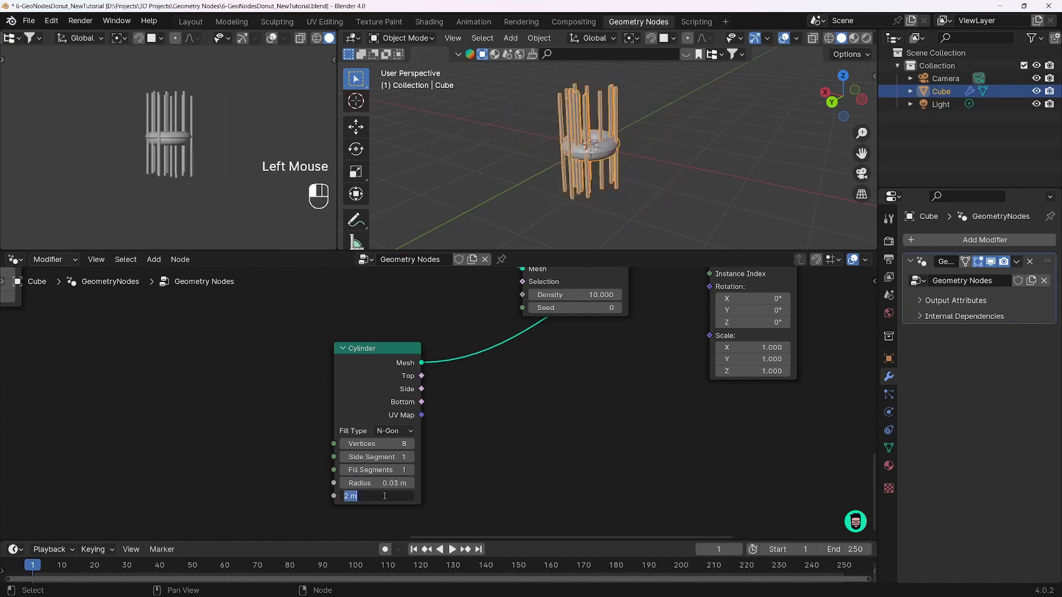
text(0.05)
key(Return)
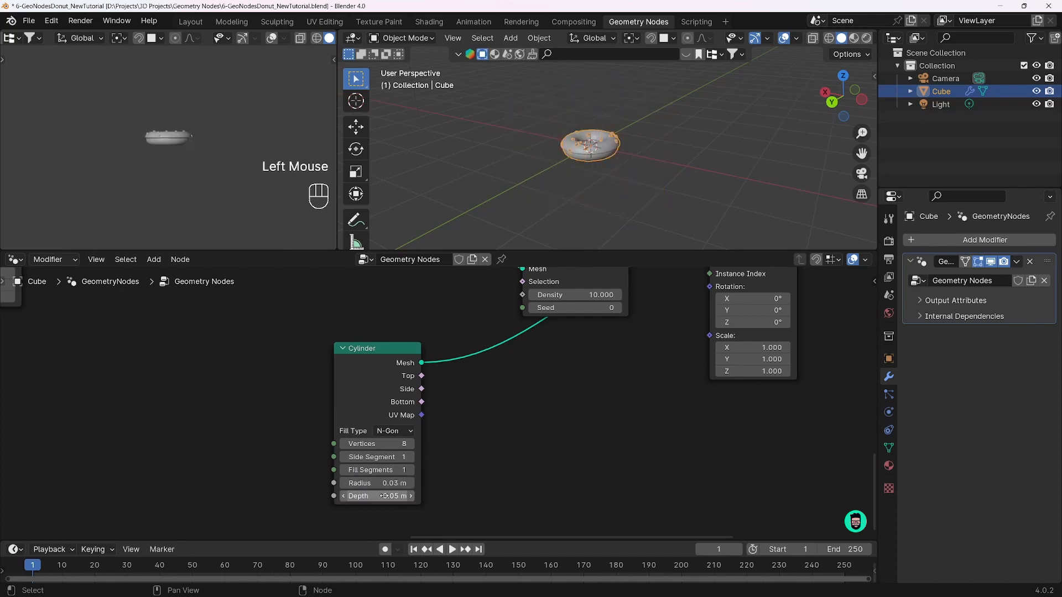
Reposition the Cylinder and Instance on Points nodes so there is free space along the link between them
scroll(567, 196, up, 5)
middle_drag(567, 195, 606, 152)
drag(416, 352, 464, 357)
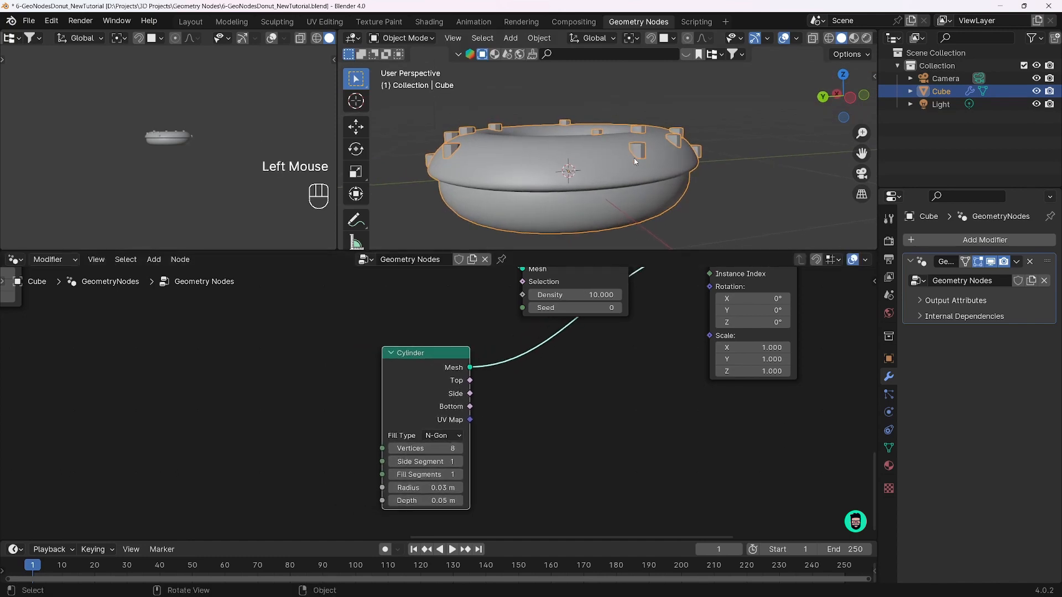
scroll(625, 155, down, 3)
scroll(608, 148, up, 3)
drag(437, 354, 402, 368)
scroll(426, 374, down, 6)
middle_drag(471, 343, 489, 362)
drag(585, 314, 601, 369)
Insert a Subdivision Surface node on the link between Cylinder and Instance on Points
scroll(539, 397, up, 1)
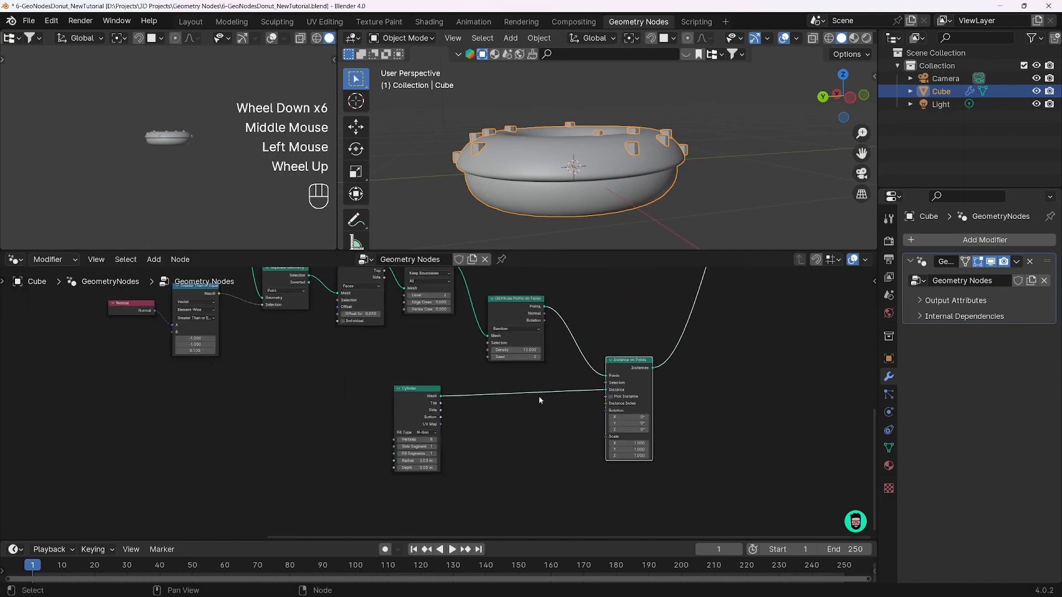
scroll(539, 396, up, 1)
middle_drag(382, 396, 399, 380)
click(397, 373)
click(502, 413)
key(shift+a)
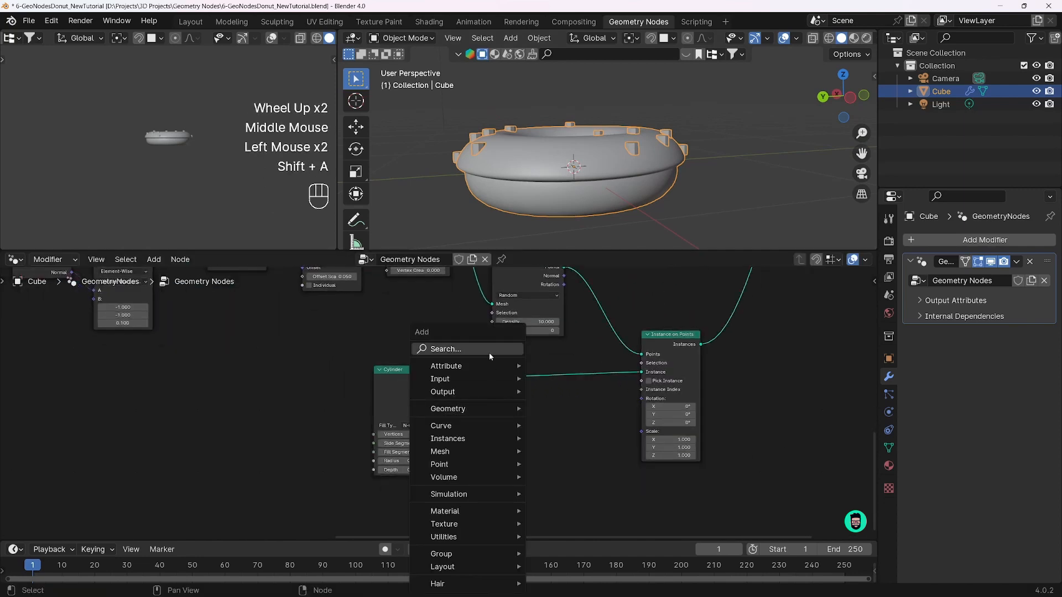
text(sud)
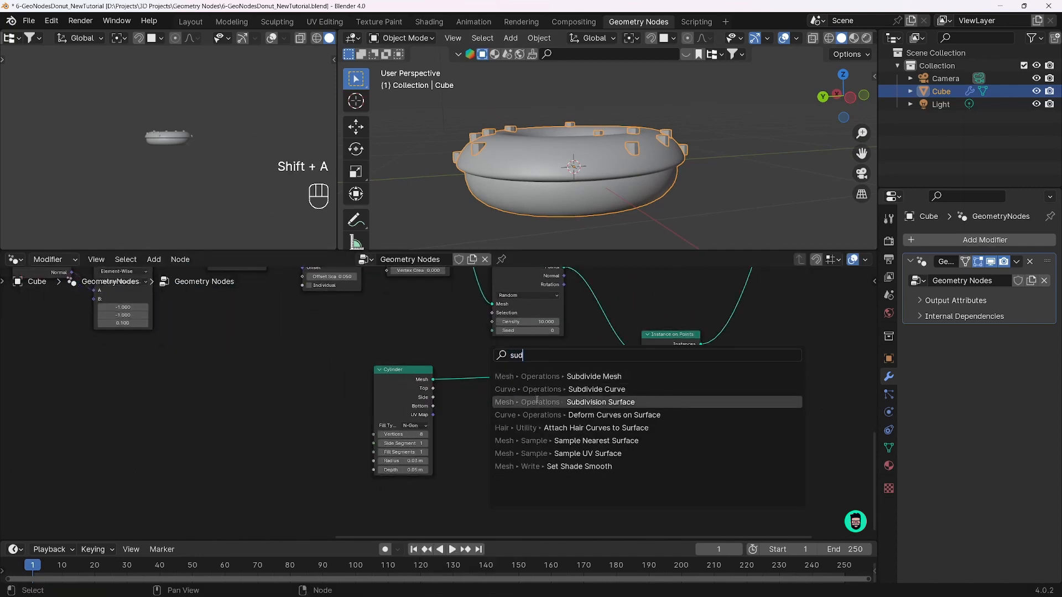
click(537, 402)
click(538, 398)
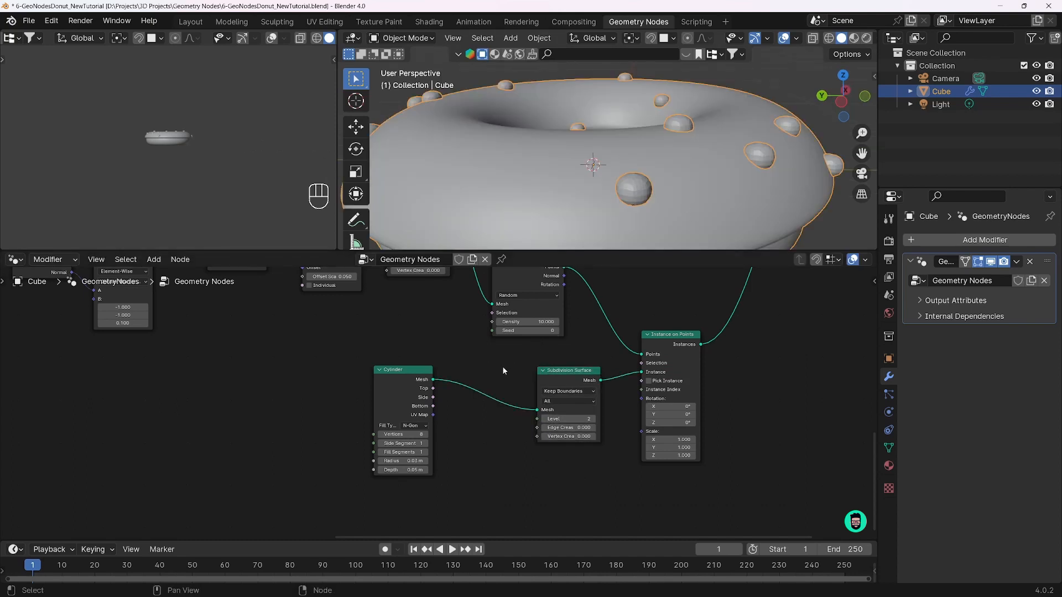
Insert a Scale Elements node on the link between Cylinder and its Subdivision Surface node
key(shift+a)
text(scale ele)
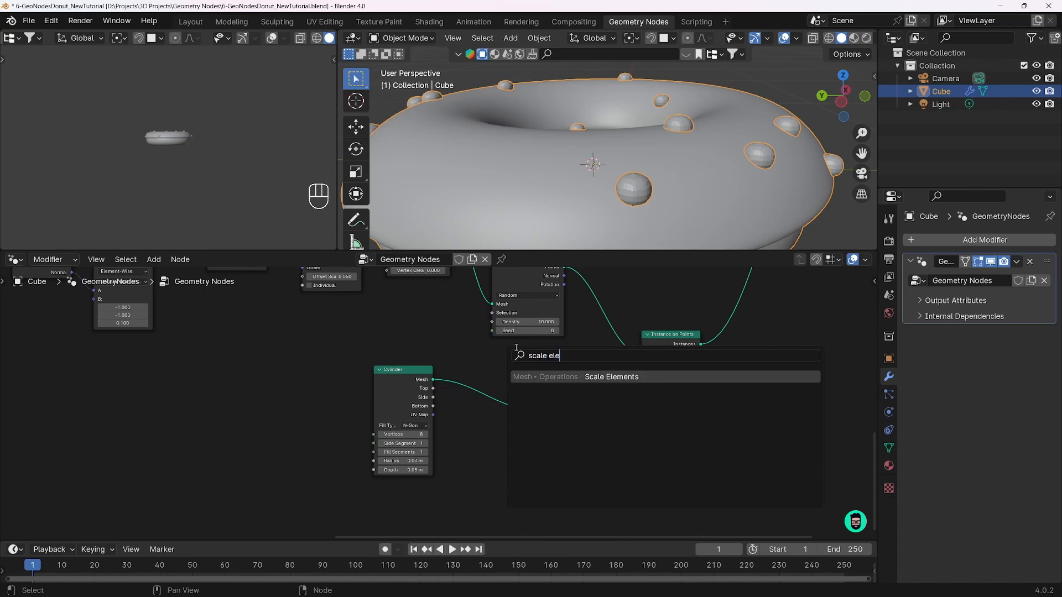
key(Return)
click(491, 405)
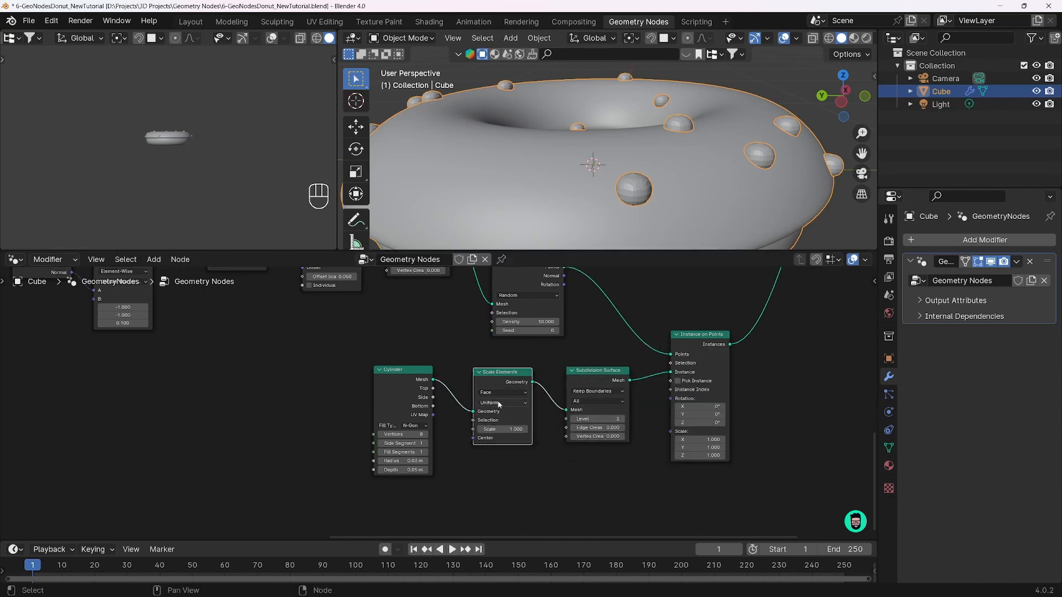
Switch Scale Elements to Single Axis mode and set its axis to 0, 0, 1
click(501, 404)
click(500, 432)
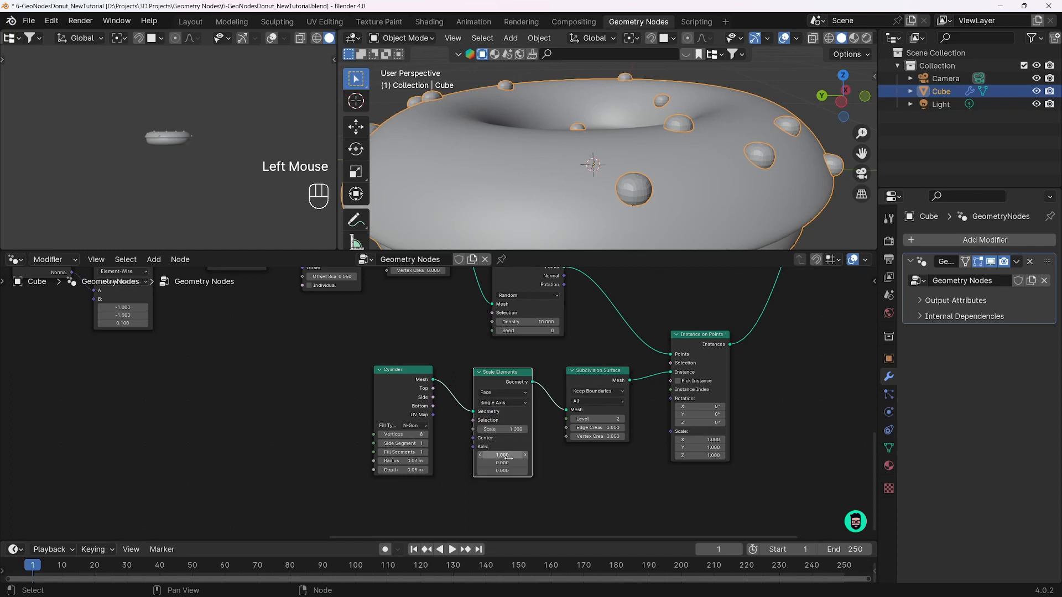
double_click(500, 455)
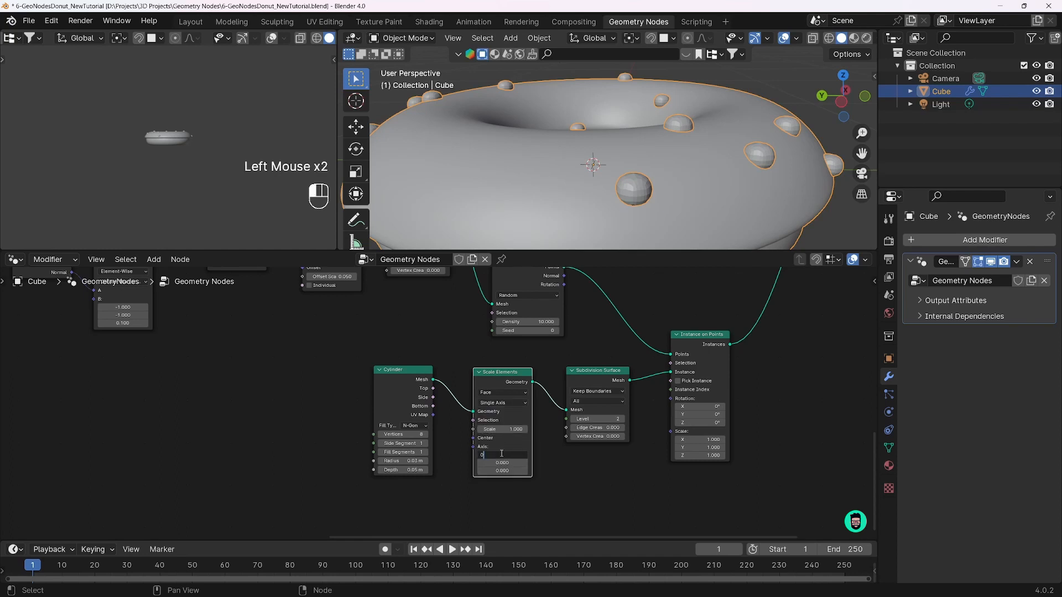
text(0)
click(508, 470)
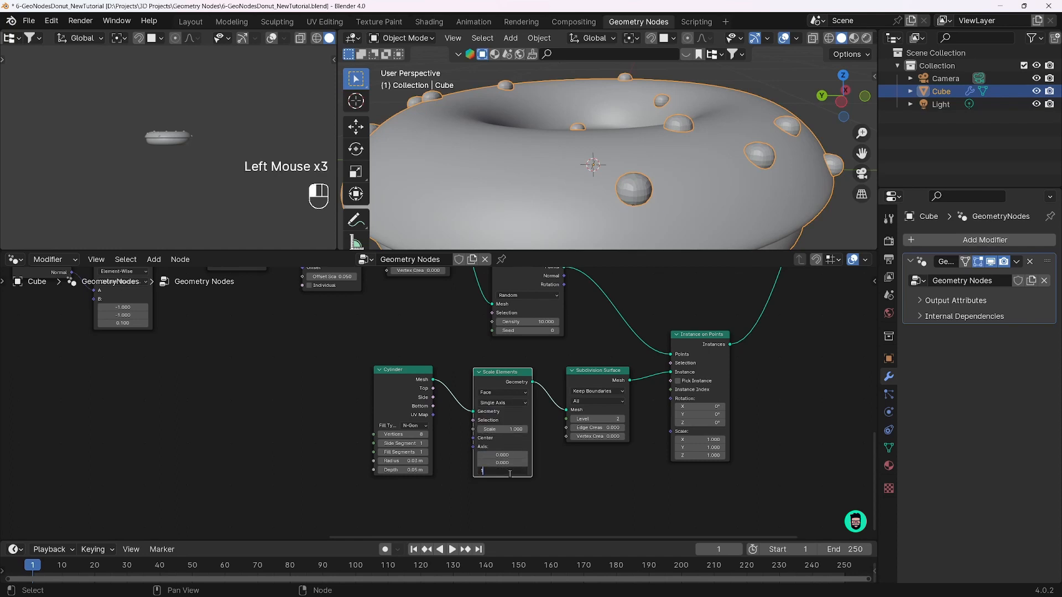
text(1)
key(Return)
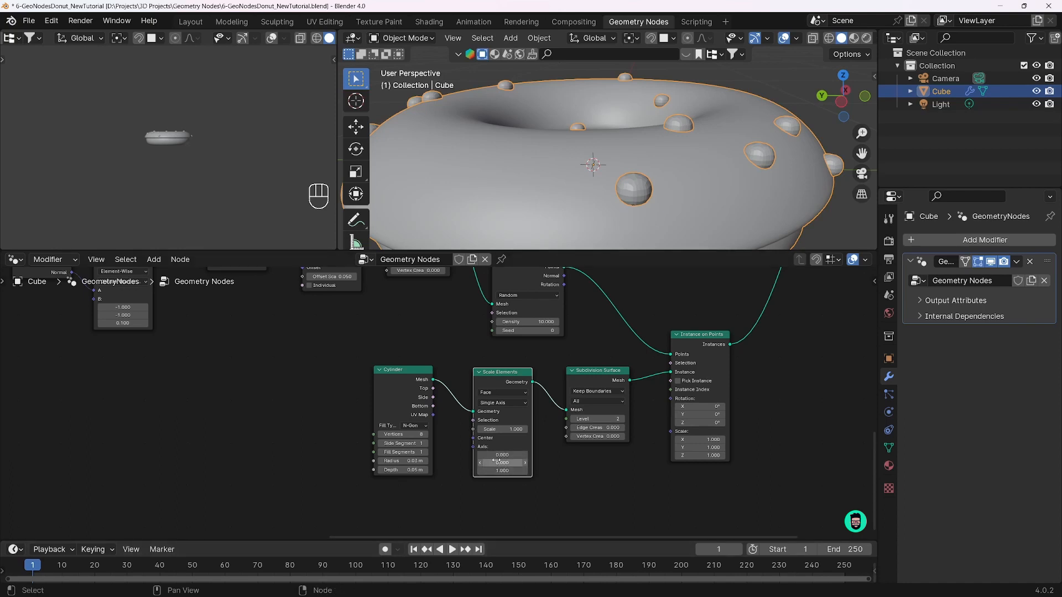
Adjust the Scale value of Scale Elements to elongate the sprinkles, settling on 2.3
mouse_move(501, 429)
mouse_down()
mouse_move(546, 429)
mouse_move(492, 429)
mouse_up()
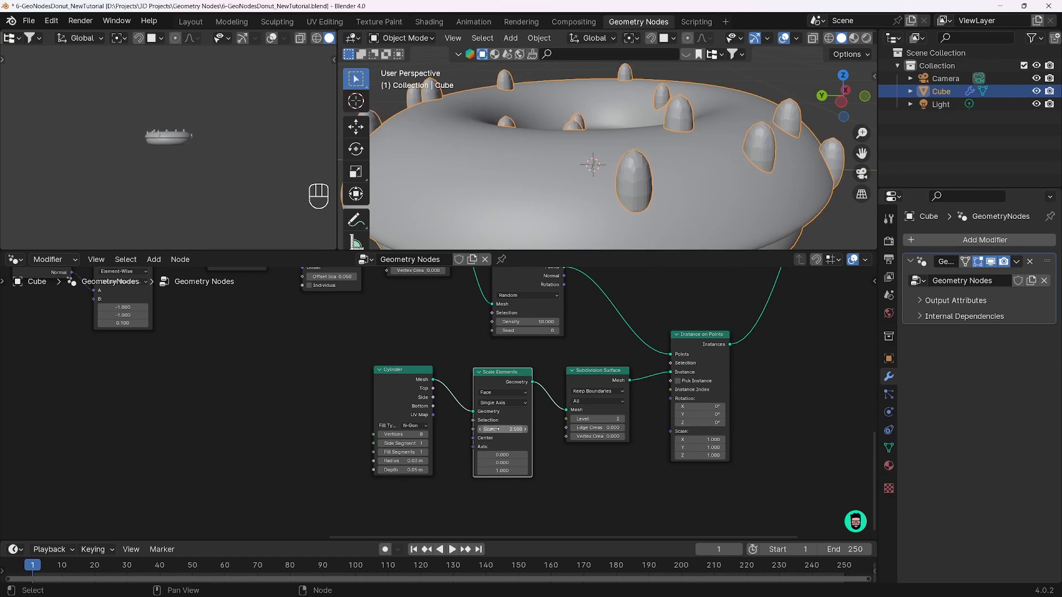
click(503, 429)
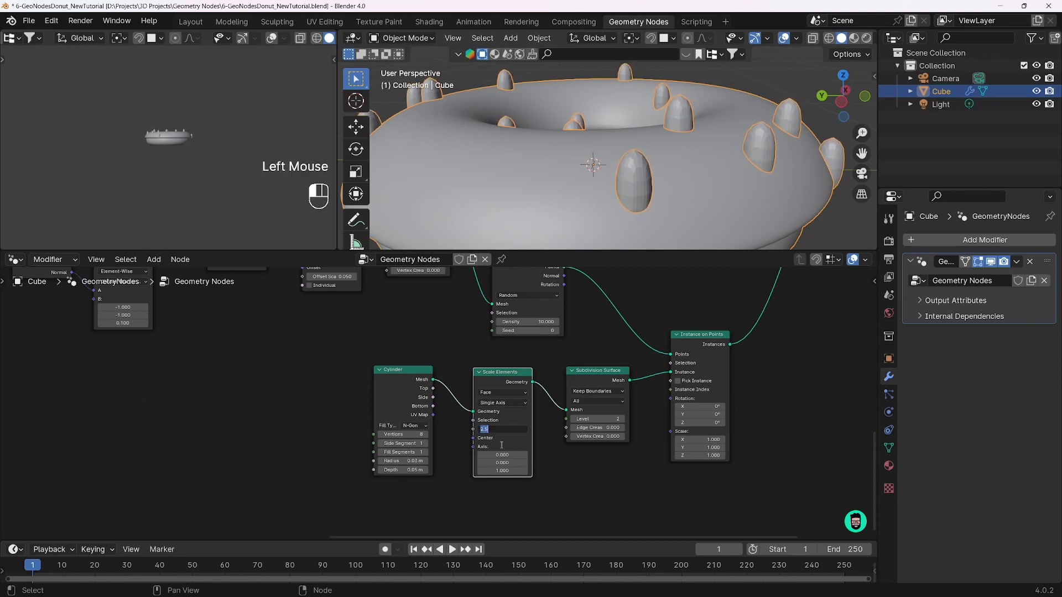
text(2.3)
key(Return)
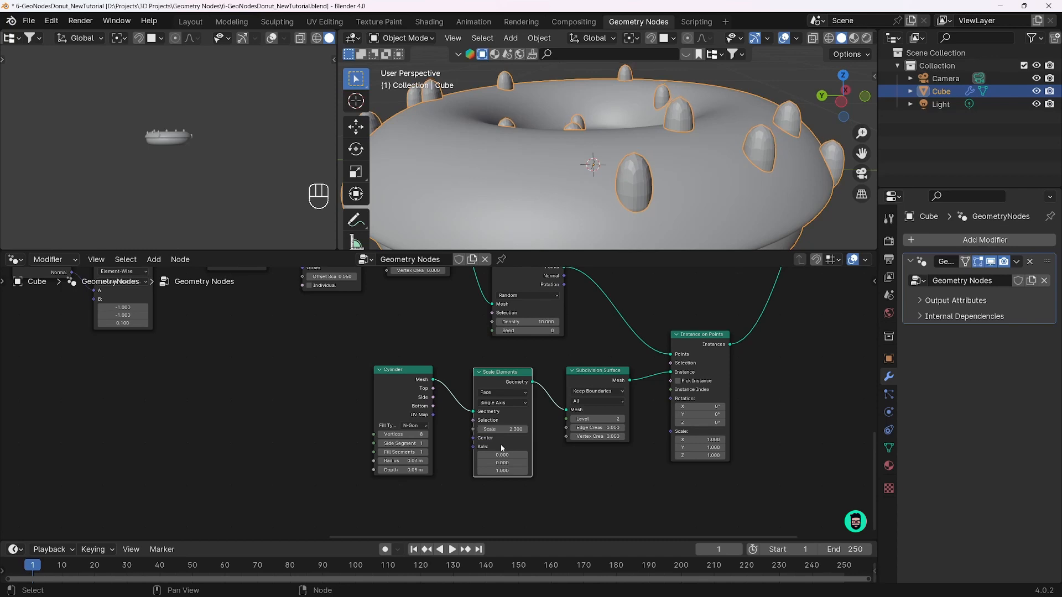
middle_drag(587, 139, 613, 168)
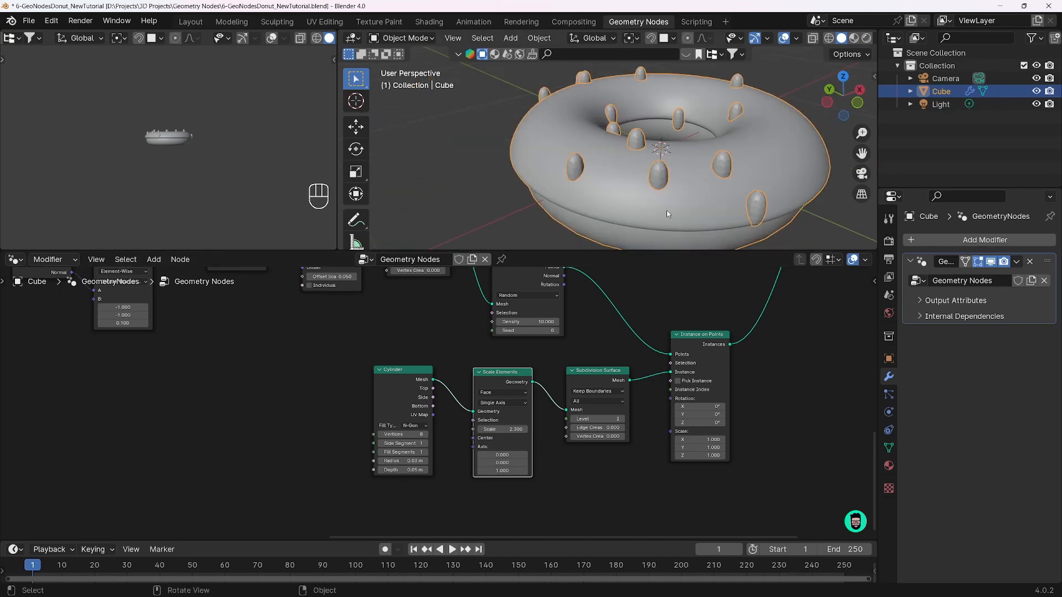
middle_drag(627, 304, 550, 325)
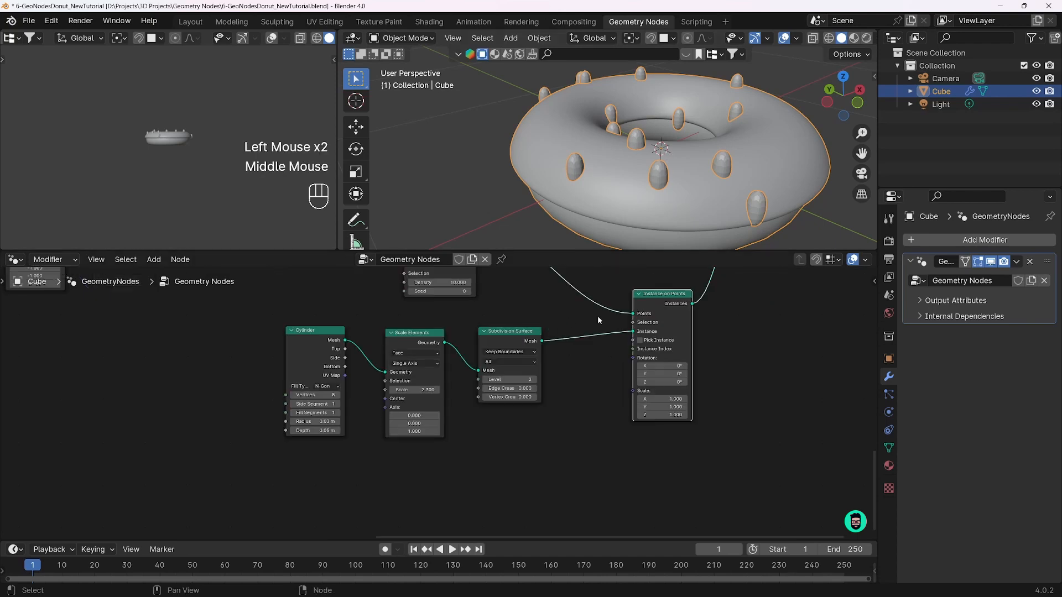
Move the Instance on Points node away from the sprinkle Subdivision Surface node to free up space between them
drag(644, 325, 650, 332)
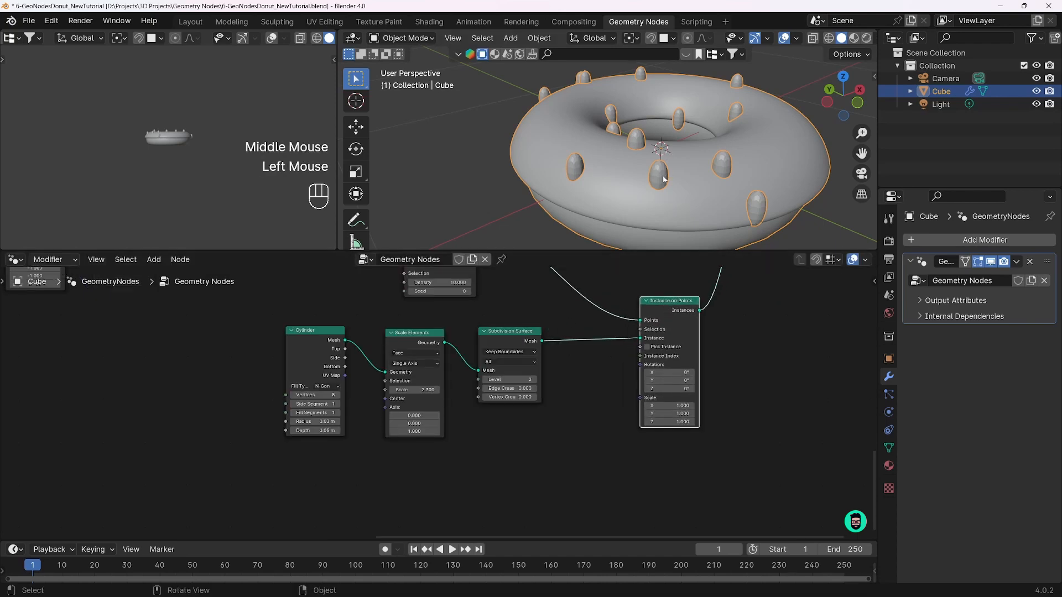
scroll(614, 347, up, 2)
scroll(584, 348, down, 3)
middle_drag(613, 347, 592, 412)
drag(625, 356, 681, 327)
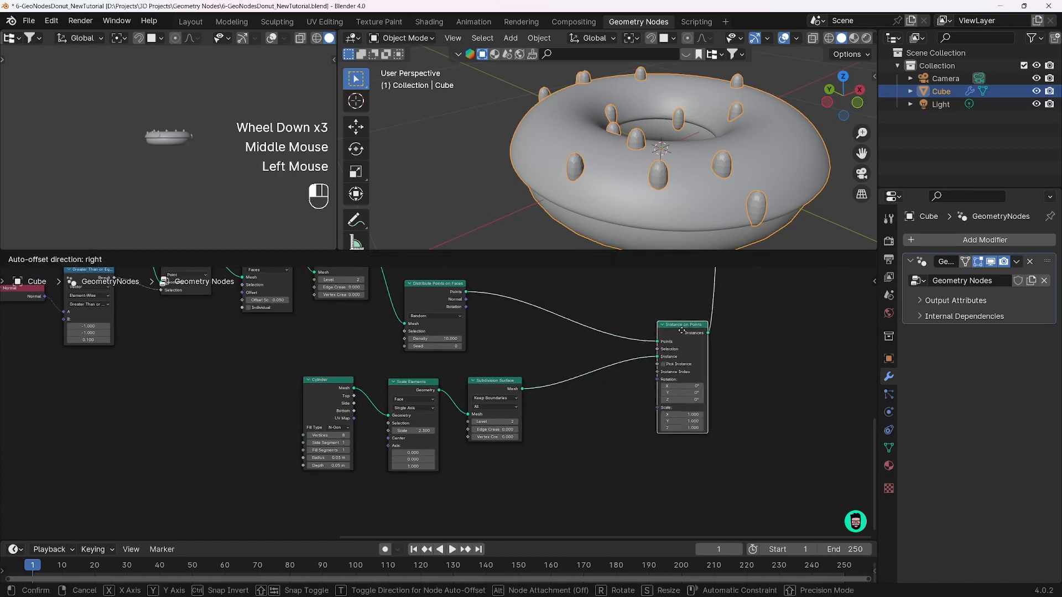
Add an Align Euler to Vector node between the sprinkle Subdivision Surface node and Instance on Points
click(576, 354)
key(shift+a)
text(ali)
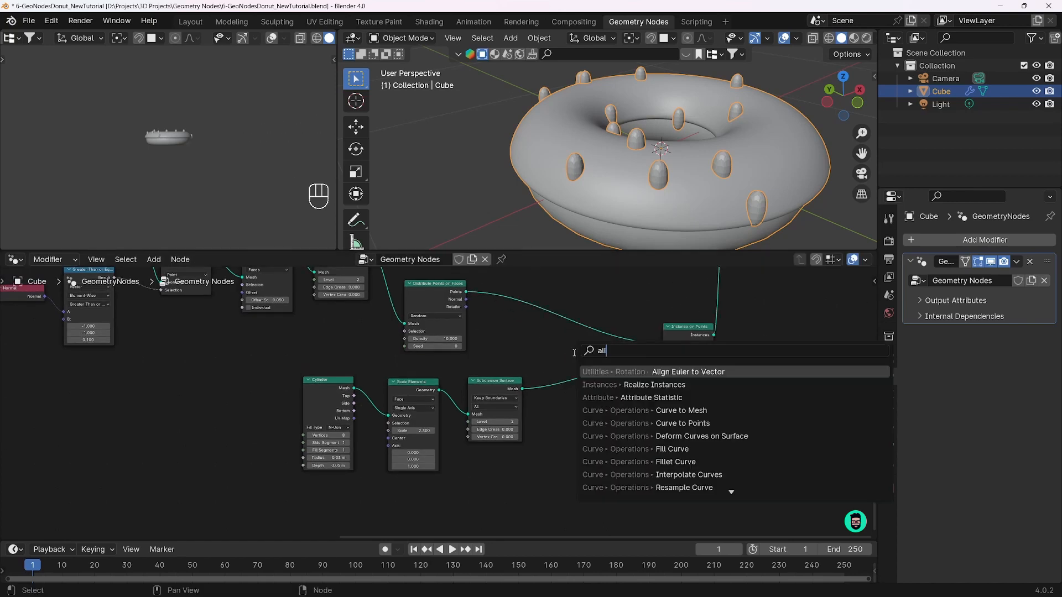
key(Return)
click(554, 386)
scroll(450, 401, up, 3)
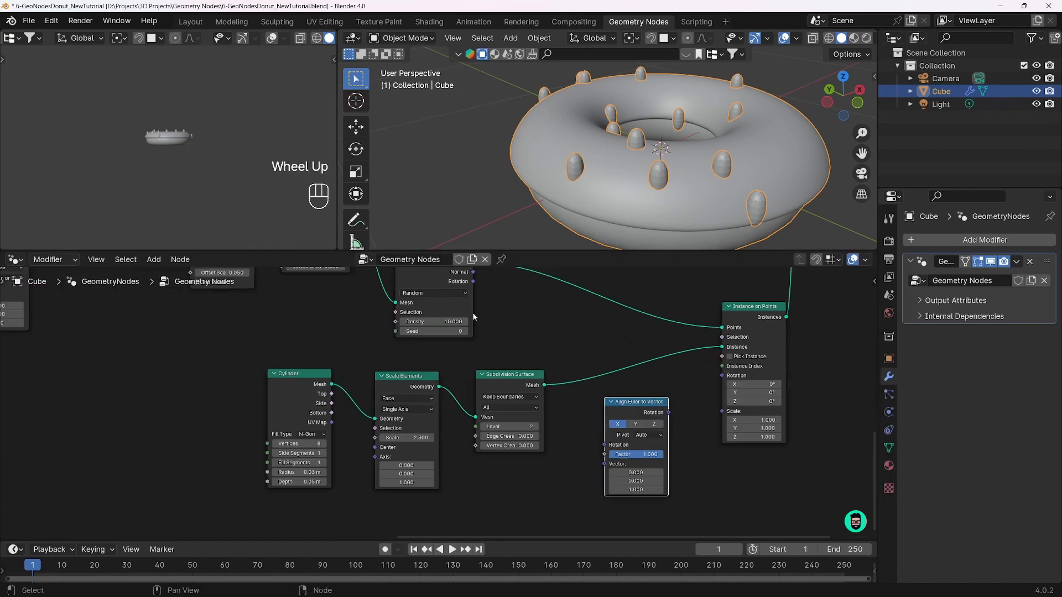
Connect the Normal output of Distribute Points on Faces to Align Euler to Vector's Vector input, and its Rotation output to Instance on Points' Rotation
middle_drag(508, 326, 500, 358)
drag(426, 293, 596, 495)
drag(630, 437, 631, 431)
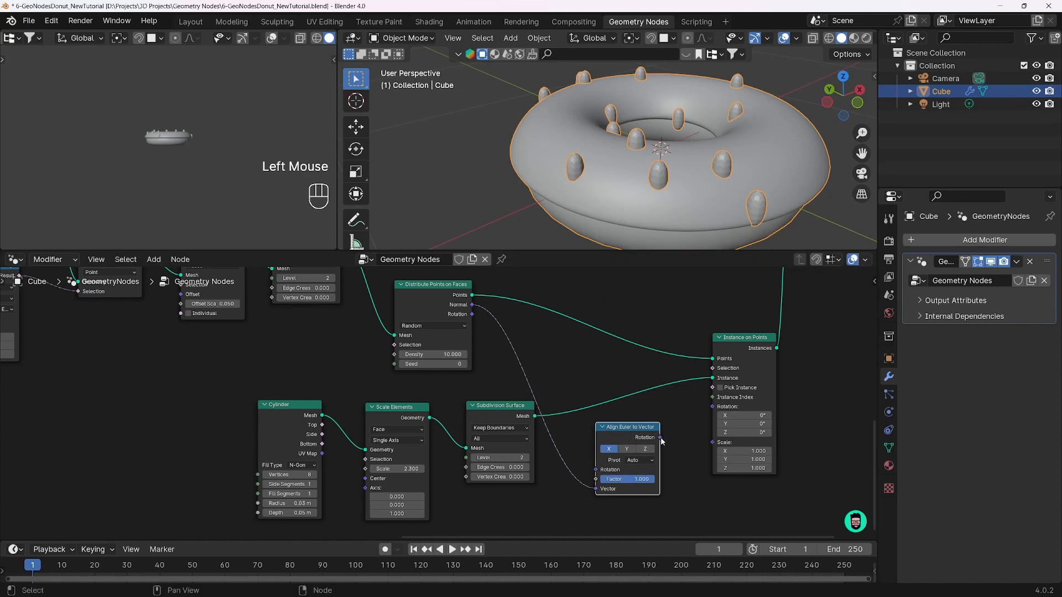
drag(661, 437, 713, 408)
scroll(677, 181, up, 2)
scroll(677, 181, down, 1)
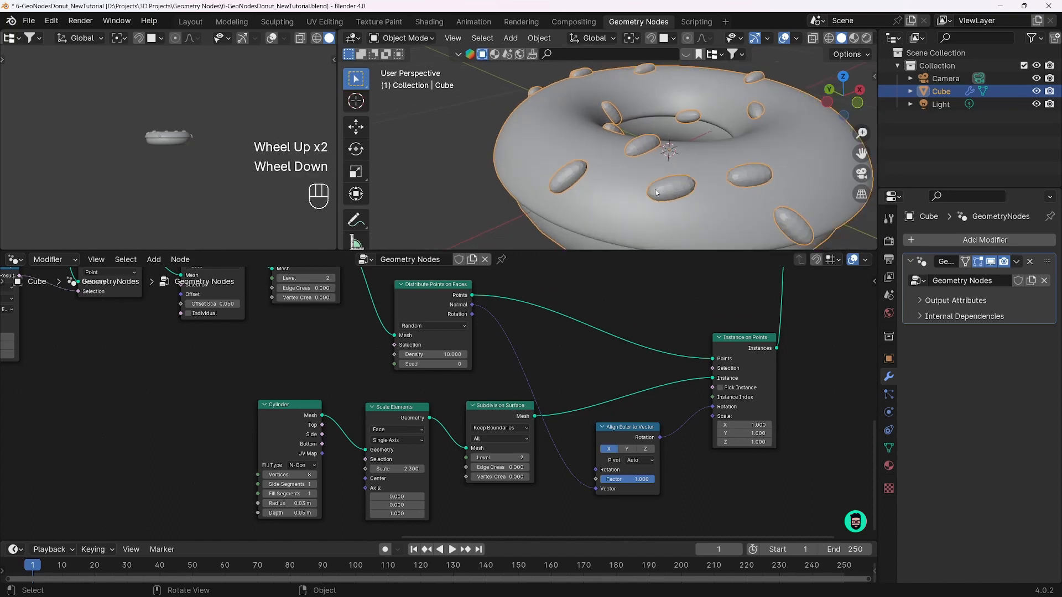
middle_drag(677, 181, 632, 165)
middle_drag(701, 160, 680, 183)
drag(634, 431, 639, 429)
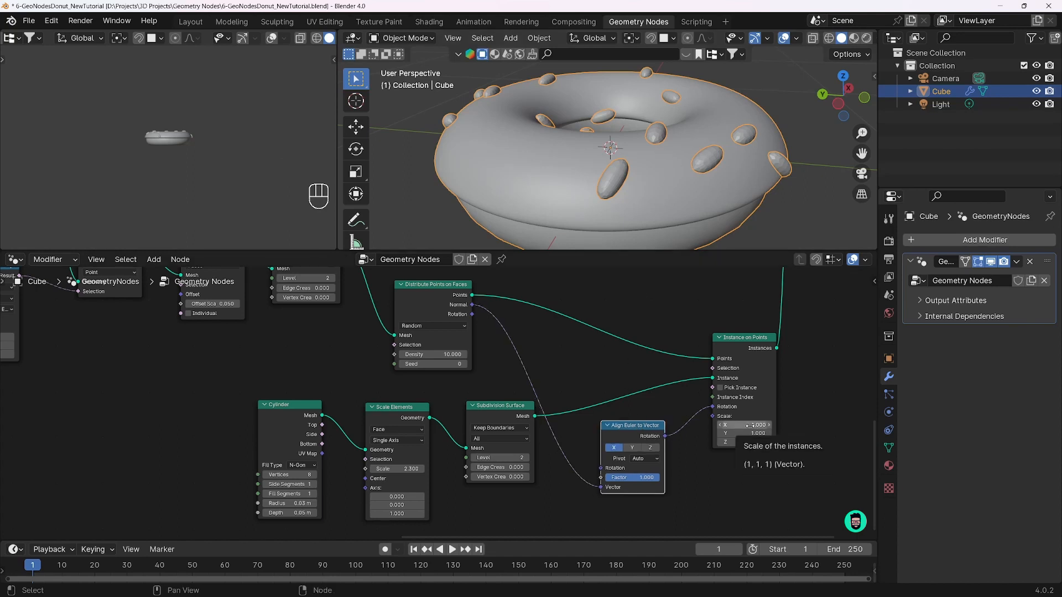
Set the X, Y and Z scale of Instance on Points to 0.6 and add a Value node below Align Euler to Vector
mouse_move(754, 430)
mouse_down()
mouse_move(754, 440)
mouse_move(753, 425)
mouse_up()
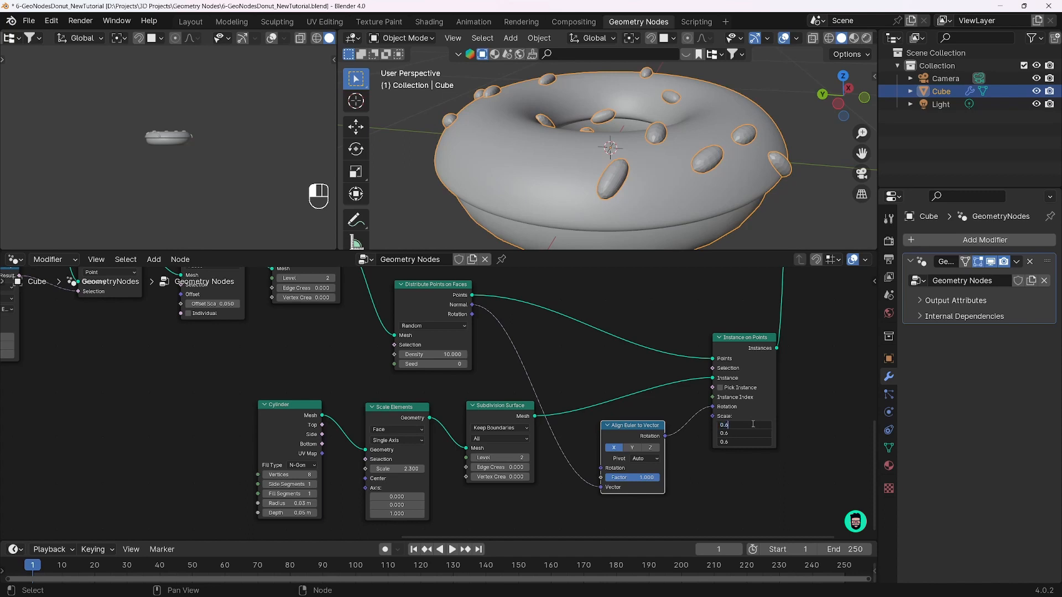
middle_drag(753, 424, 727, 381)
click(666, 443)
key(shift+a)
text(va)
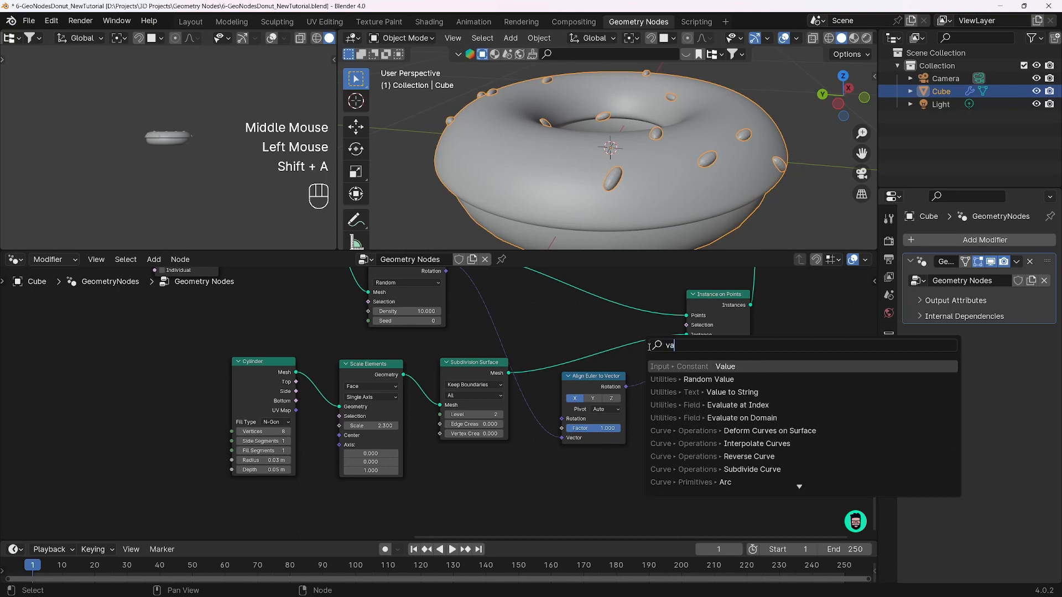
key(Return)
click(679, 469)
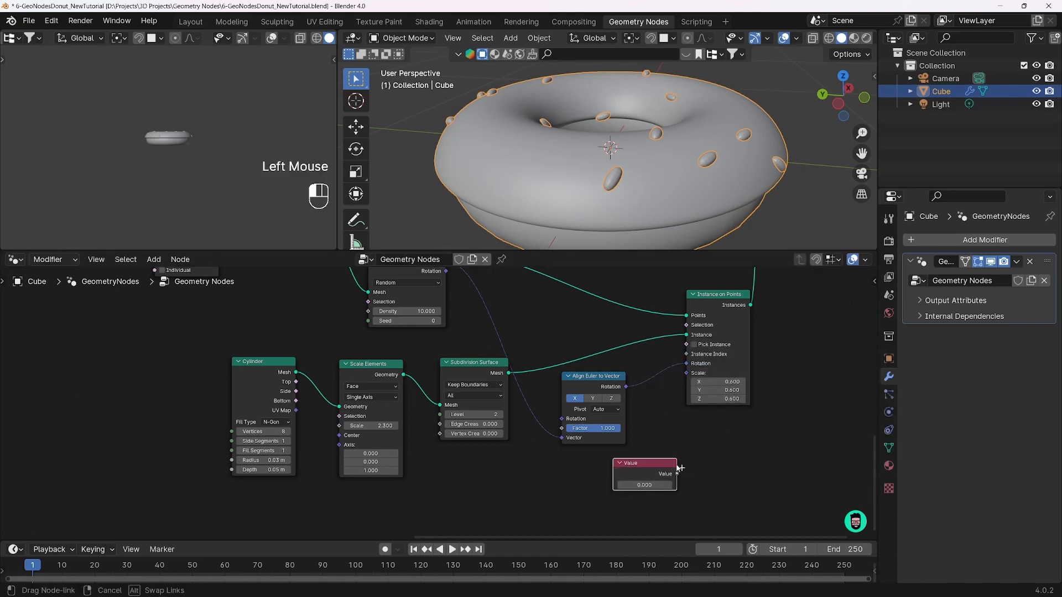
Connect the Value node to the Scale input of Instance on Points and set its value to 0.6
drag(680, 469, 687, 373)
double_click(650, 487)
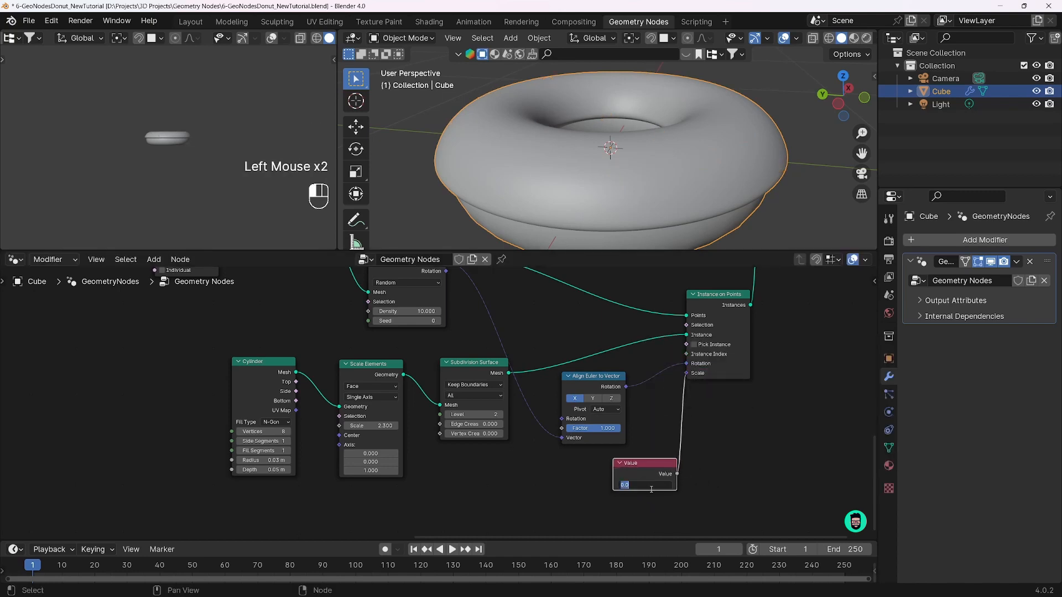
text(0.6)
key(Return)
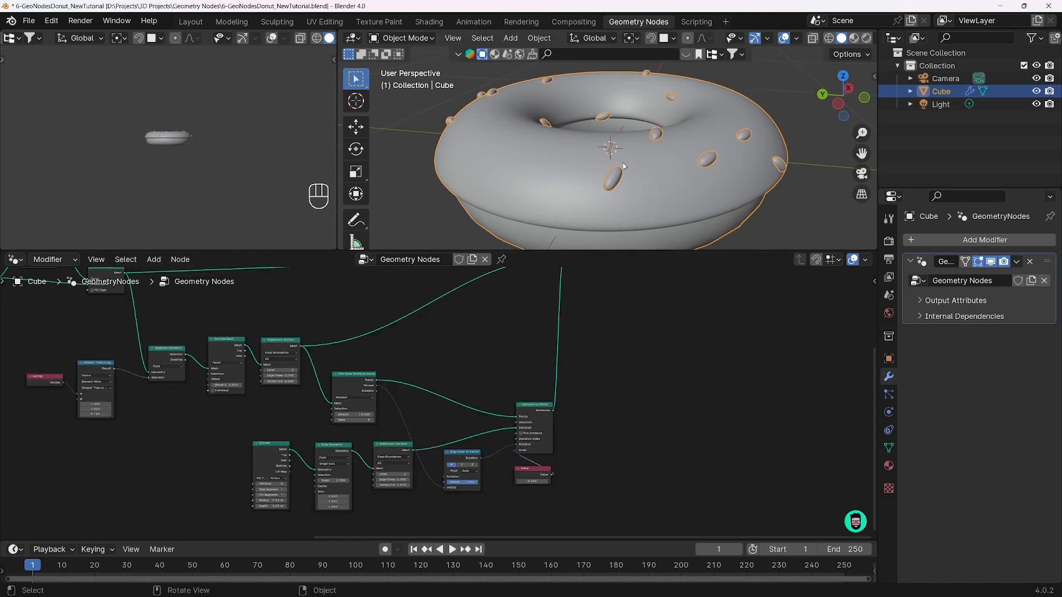
Increase the Density of Distribute Points on Faces to 24.1
middle_drag(498, 387, 458, 368)
scroll(399, 412, up, 3)
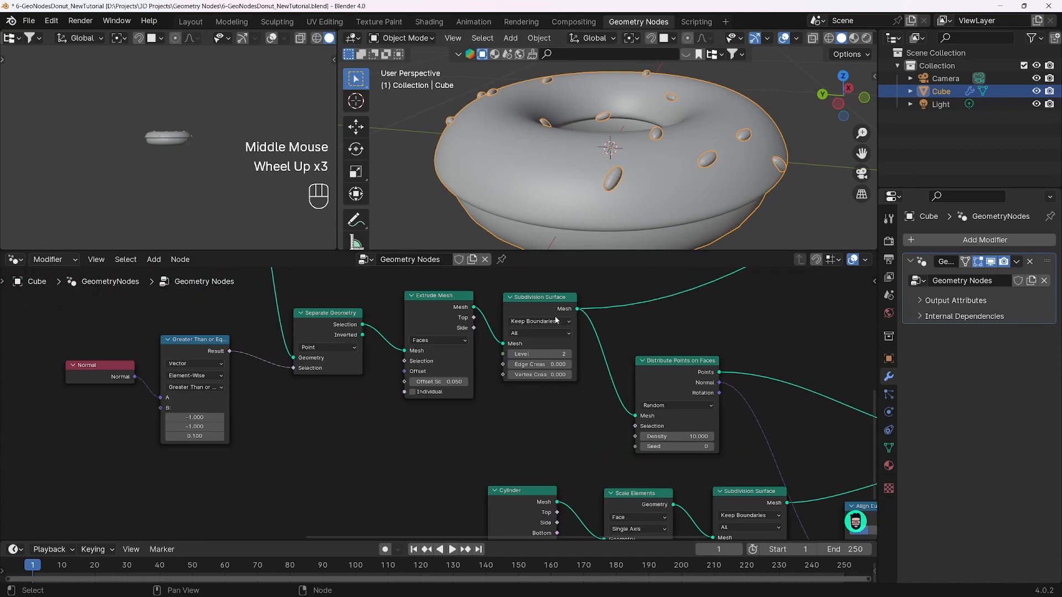
middle_drag(603, 468, 465, 413)
click(529, 398)
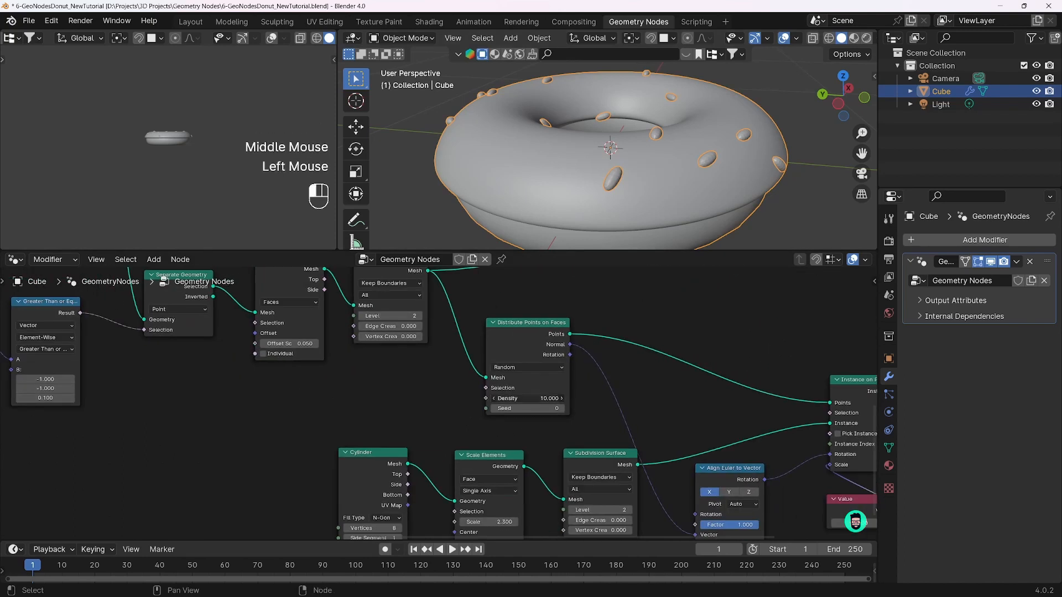
mouse_move(528, 398)
mouse_down()
mouse_move(566, 398)
mouse_move(520, 409)
mouse_up()
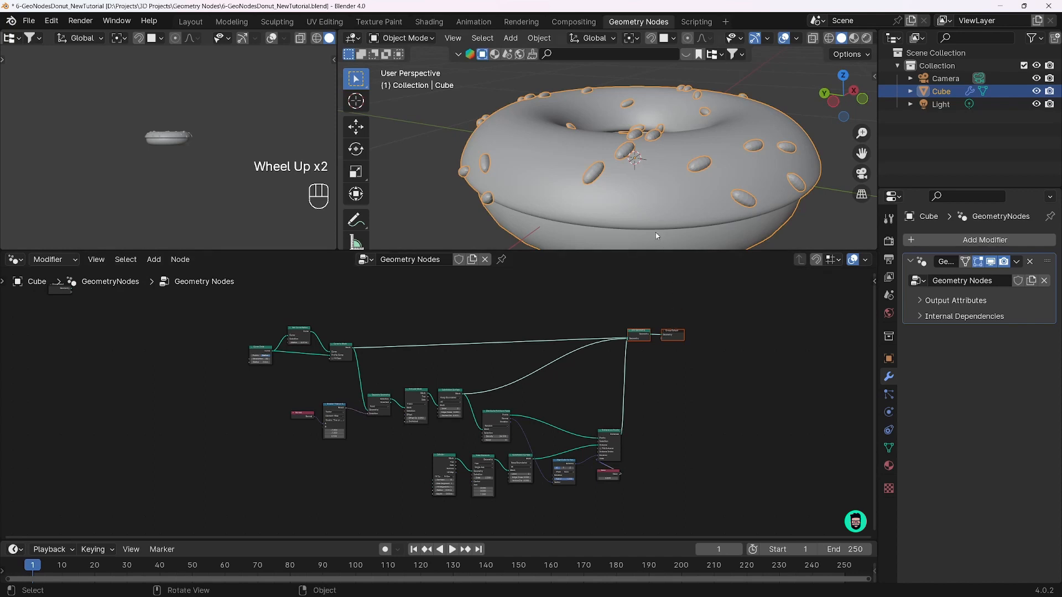
Move the Group Output node farther from Join Geometry to make room for another node
click(667, 311)
drag(673, 334, 711, 334)
click(685, 351)
scroll(685, 350, up, 3)
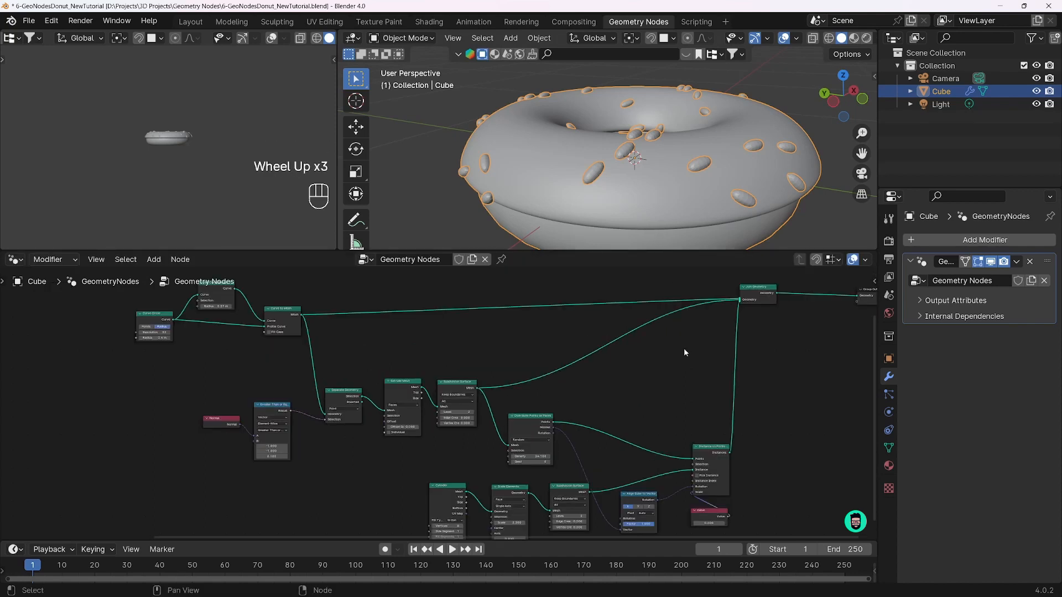
middle_drag(714, 351, 504, 403)
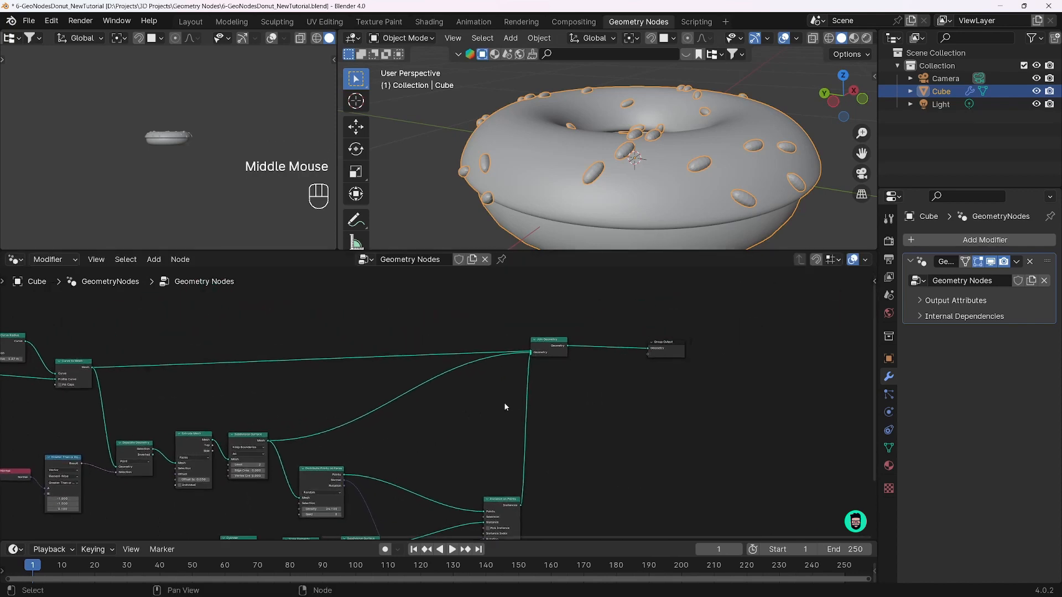
Add a Set Shade Smooth node and insert it on the link between Join Geometry and Group Output
click(595, 330)
key(shift+a)
text(set sm)
key(Return)
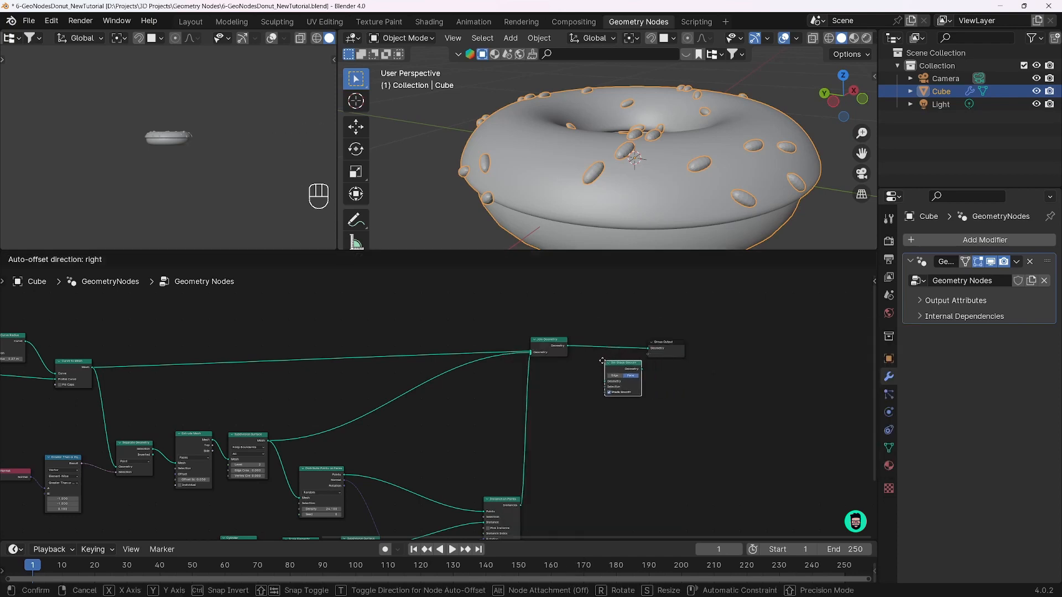
click(603, 360)
scroll(609, 370, up, 3)
middle_drag(659, 369, 615, 385)
scroll(657, 202, down, 2)
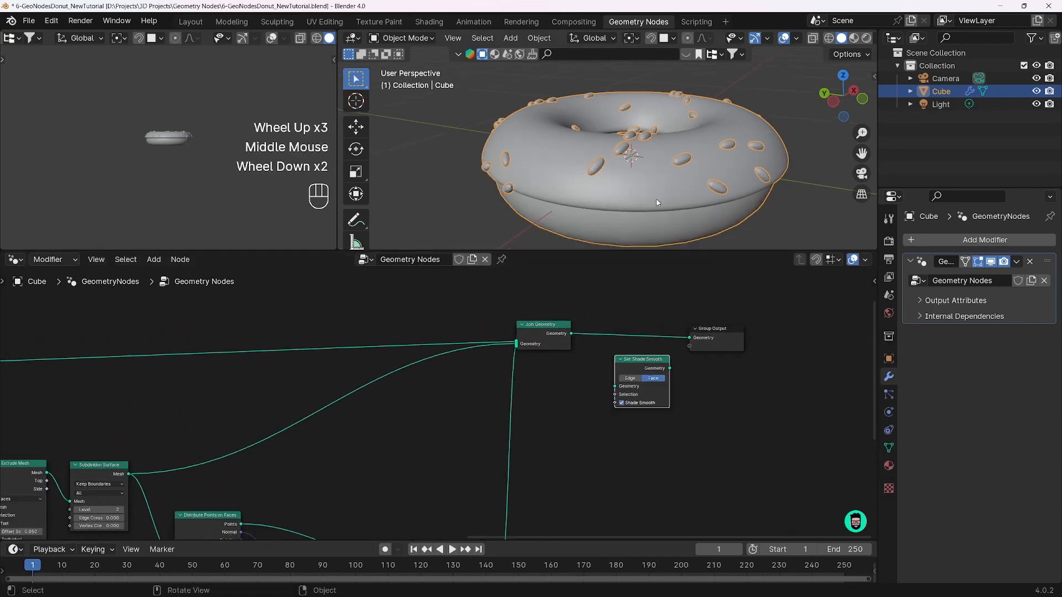
click(644, 360)
drag(521, 398, 595, 360)
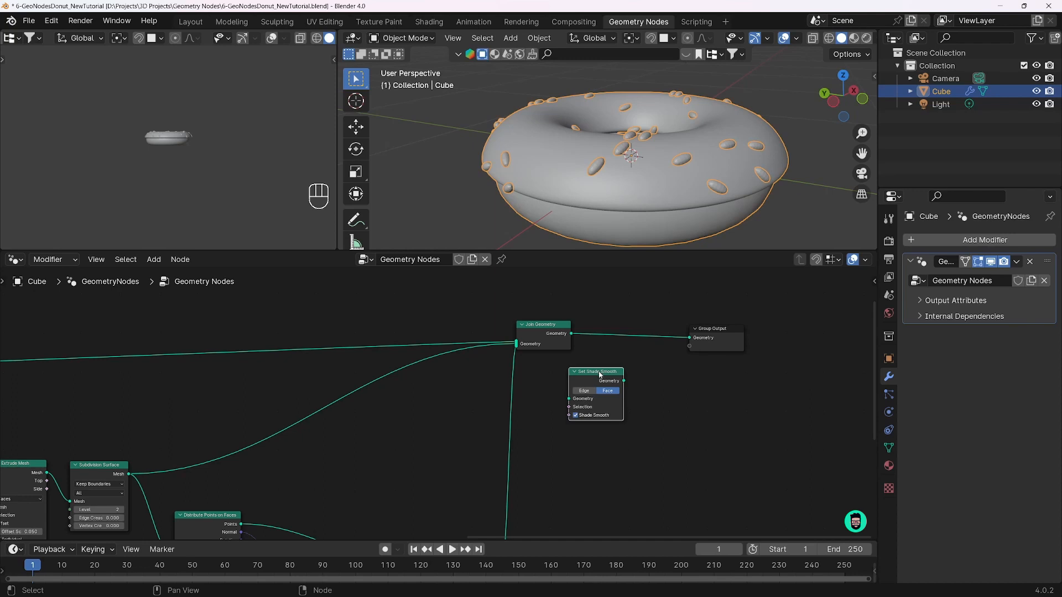
drag(600, 374, 588, 341)
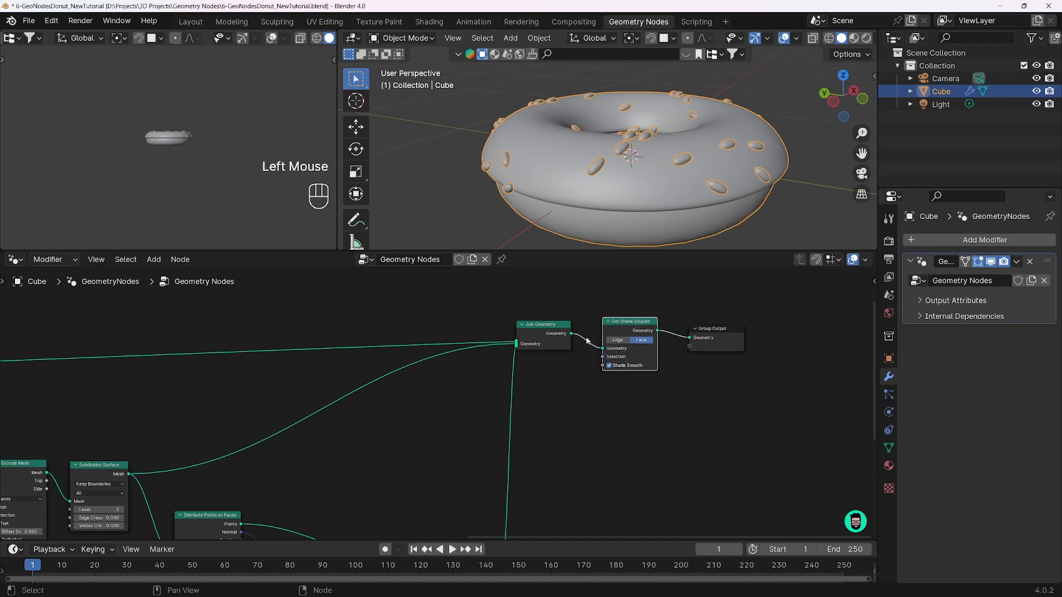
Compare the sprinkles' shading up close by disabling and re-enabling Shade Smooth on the Set Shade Smooth node
scroll(609, 368, up, 2)
scroll(580, 221, up, 2)
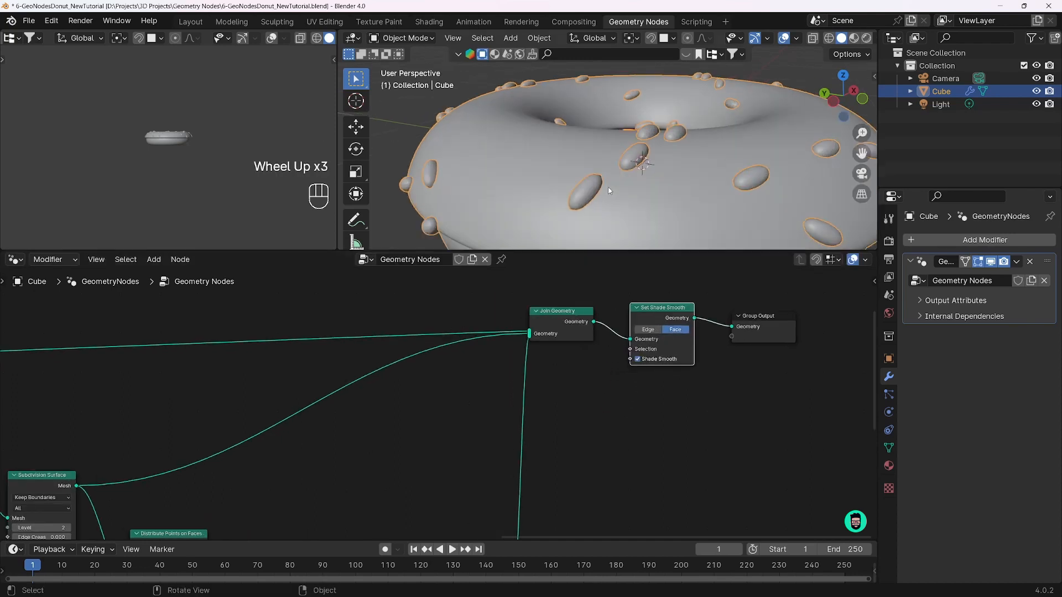
middle_drag(578, 217, 608, 171)
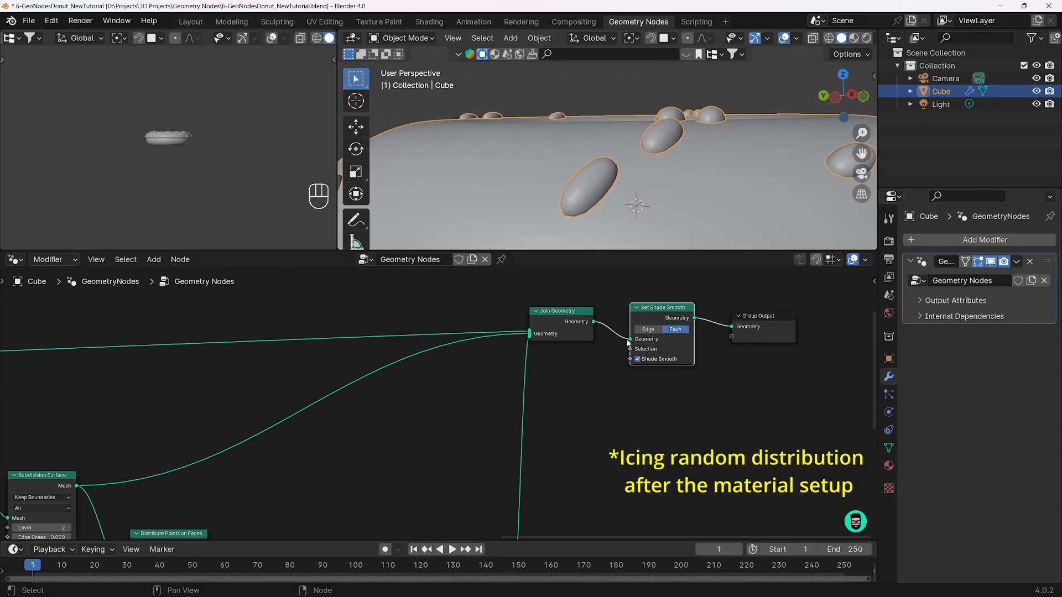
click(638, 359)
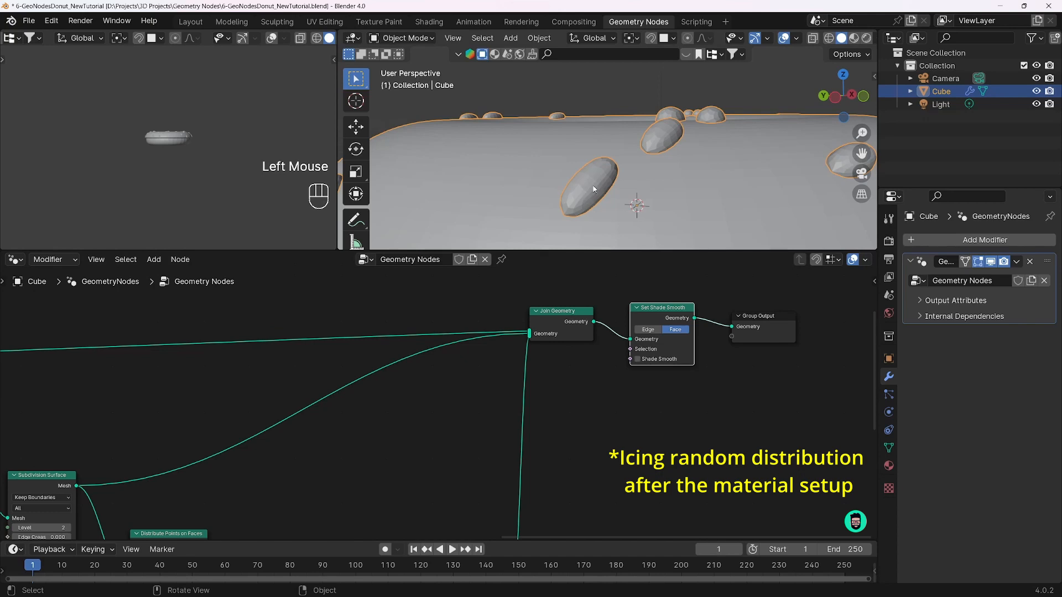
click(638, 359)
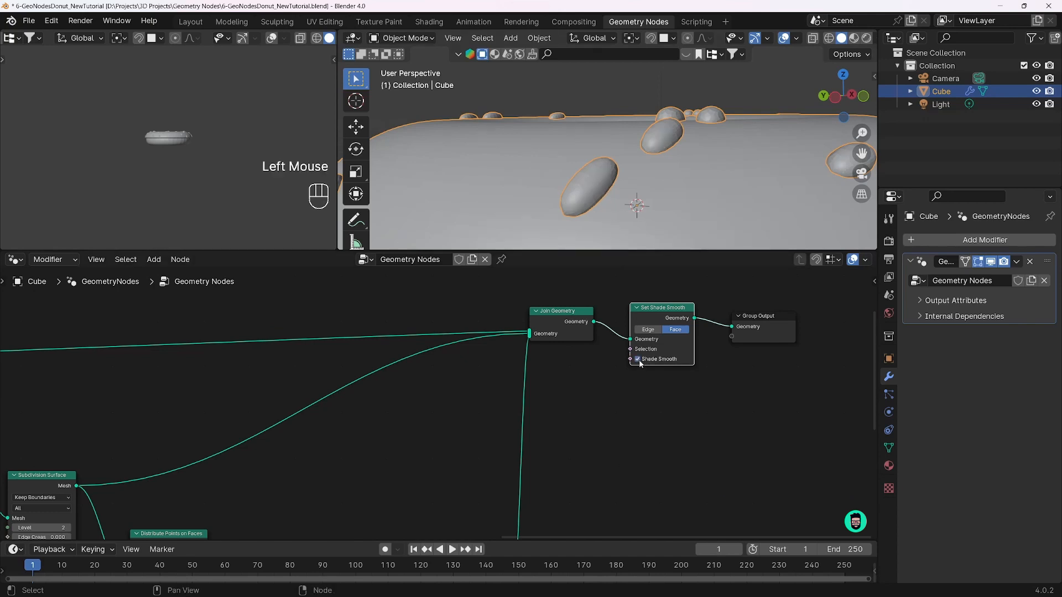
Add a Set Material node on the link between Curve to Mesh and Join Geometry
scroll(592, 203, down, 3)
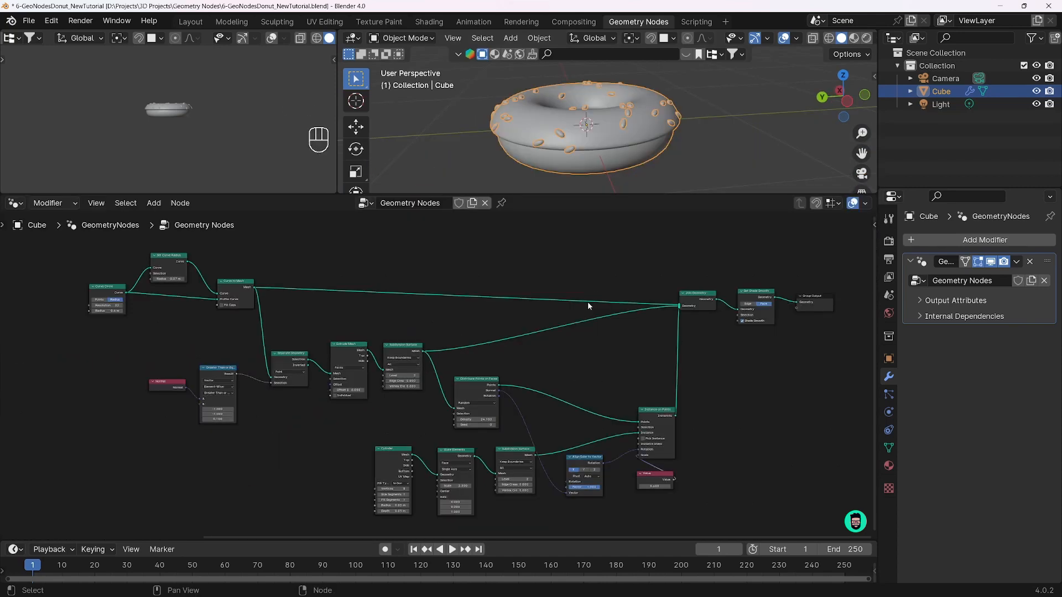
click(612, 291)
click(592, 274)
key(shift+a)
text(s)
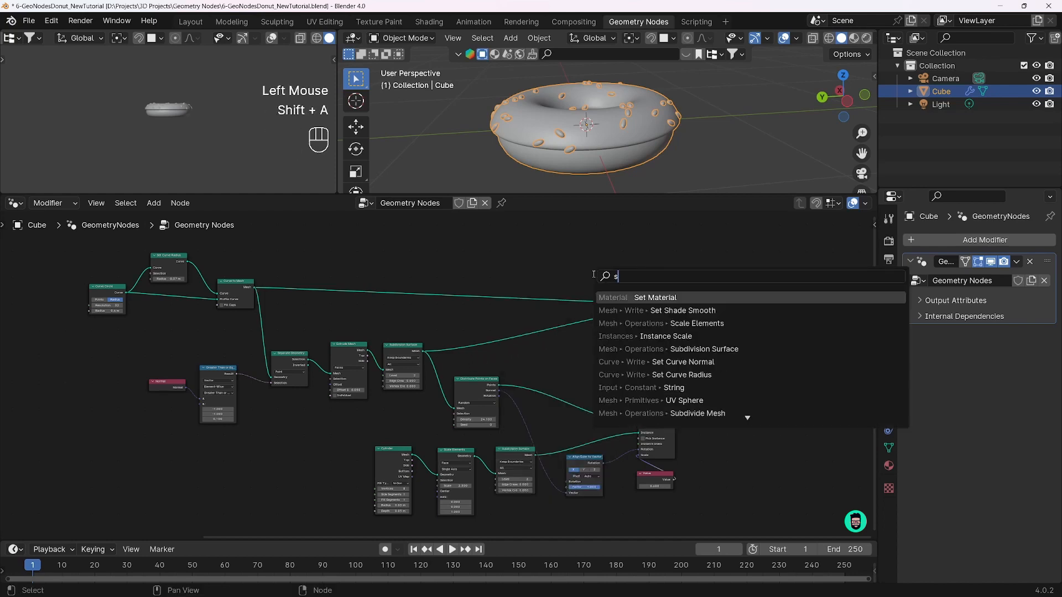
click(631, 299)
click(556, 283)
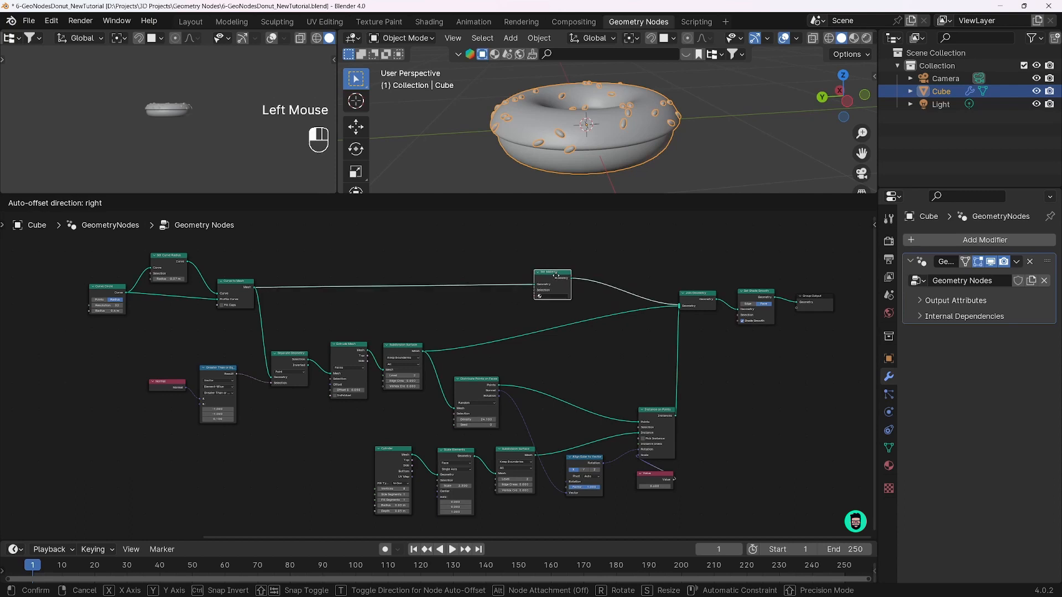
Duplicate Set Material twice, placing one copy on the icing Subdivision Surface link and one on the Instance on Points link to Join Geometry
key(shift+d)
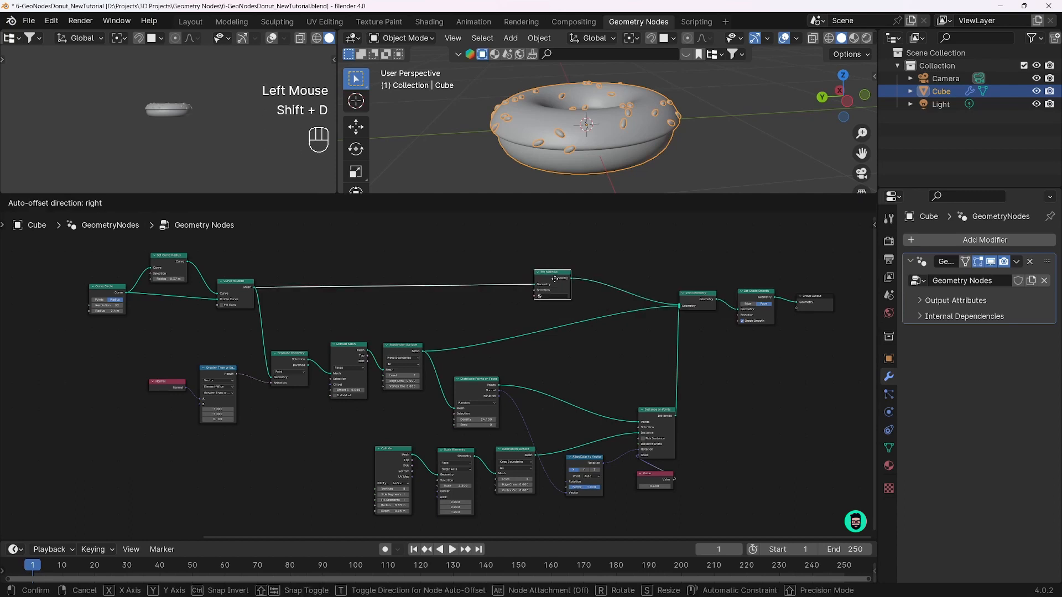
click(601, 323)
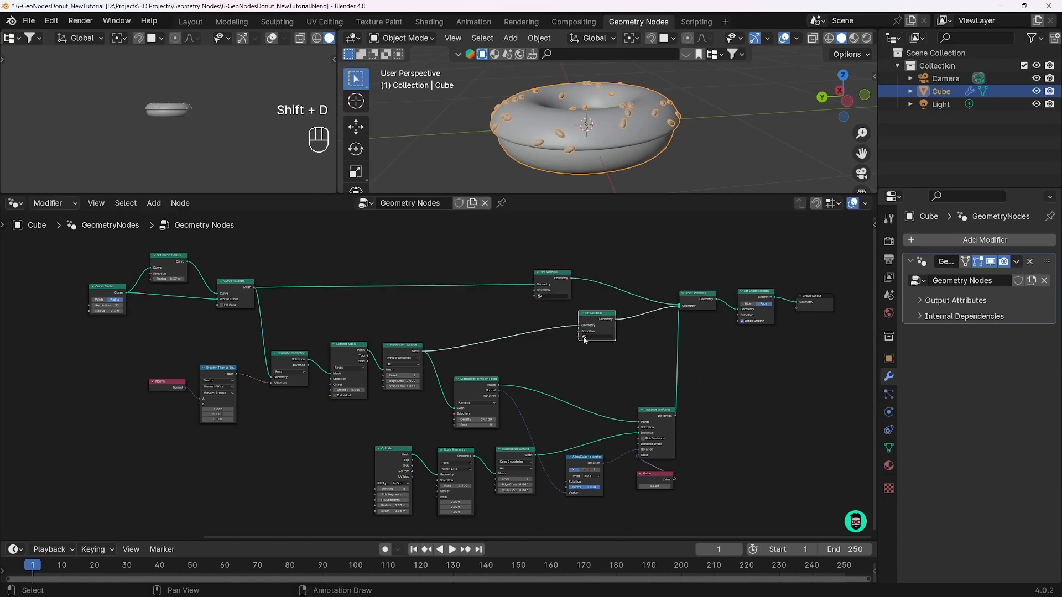
key(shift+d)
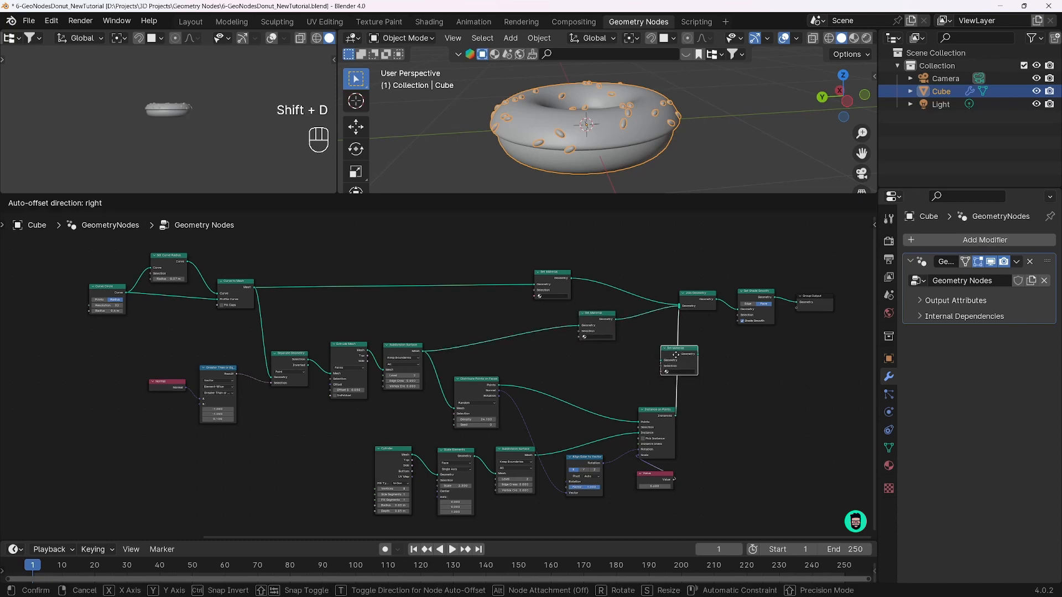
click(713, 359)
Open the material list of the Set Material node following Curve to Mesh, and switch to the Shading workspace
scroll(617, 346, up, 2)
click(543, 297)
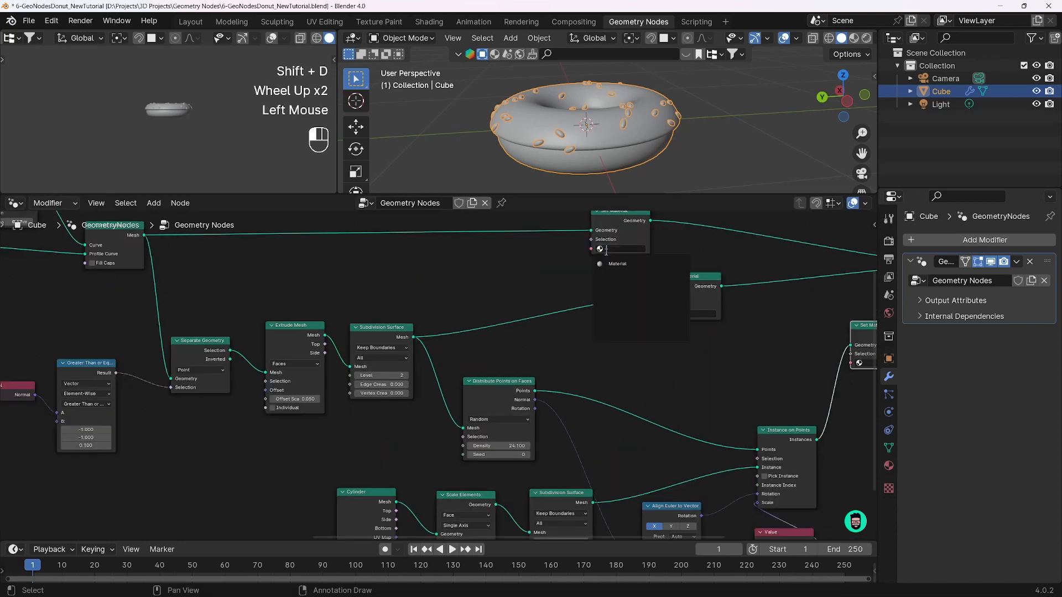
middle_drag(559, 262, 610, 316)
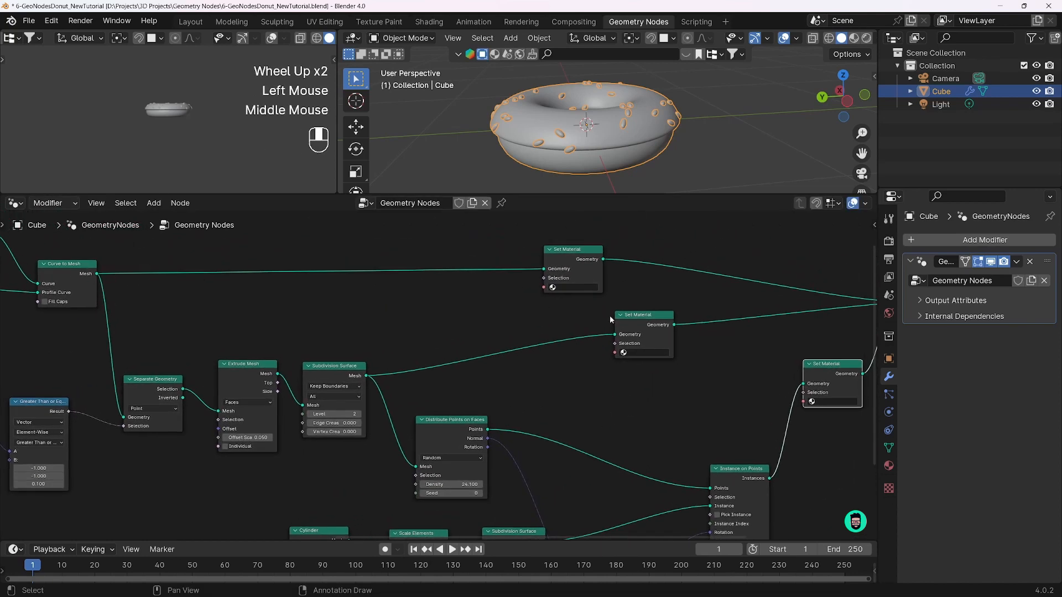
click(574, 287)
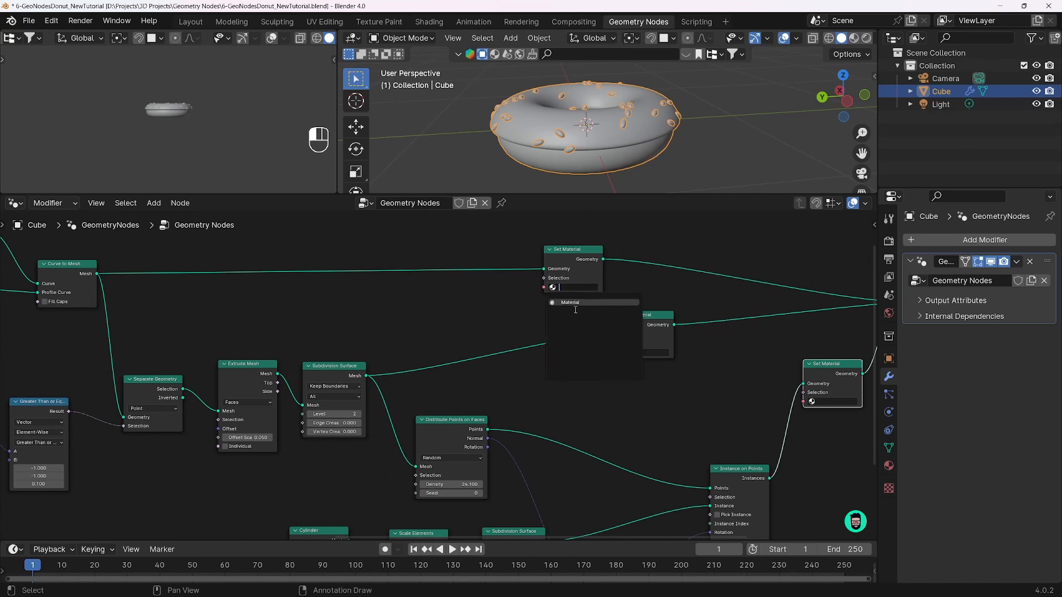
click(434, 22)
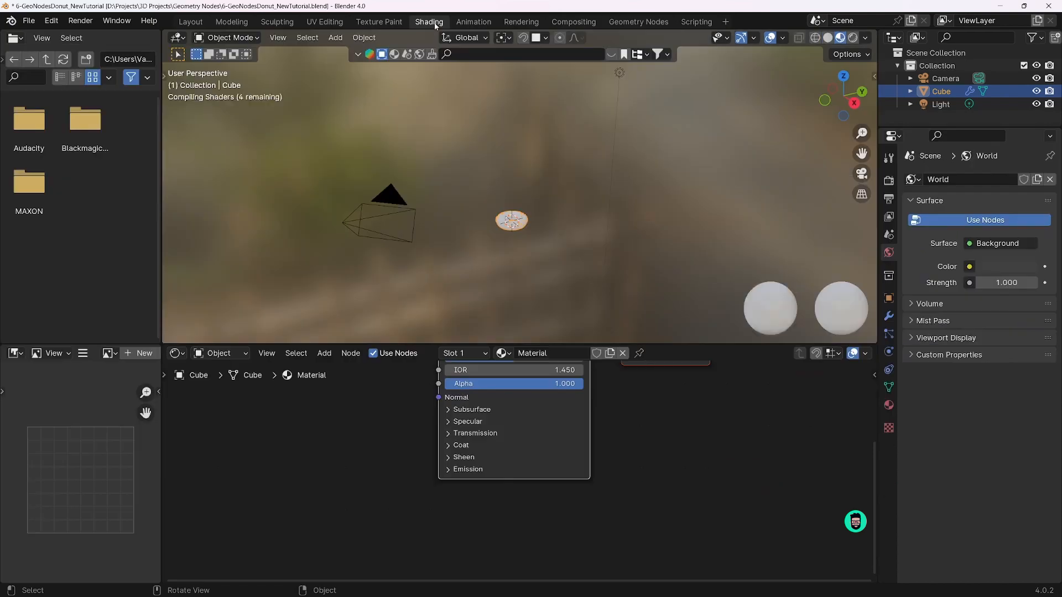
Enable Ambient Occlusion and Bloom in the EEVEE render settings
scroll(523, 253, up, 5)
shift+middle_drag(531, 247, 554, 201)
scroll(532, 234, down, 1)
scroll(553, 252, up, 5)
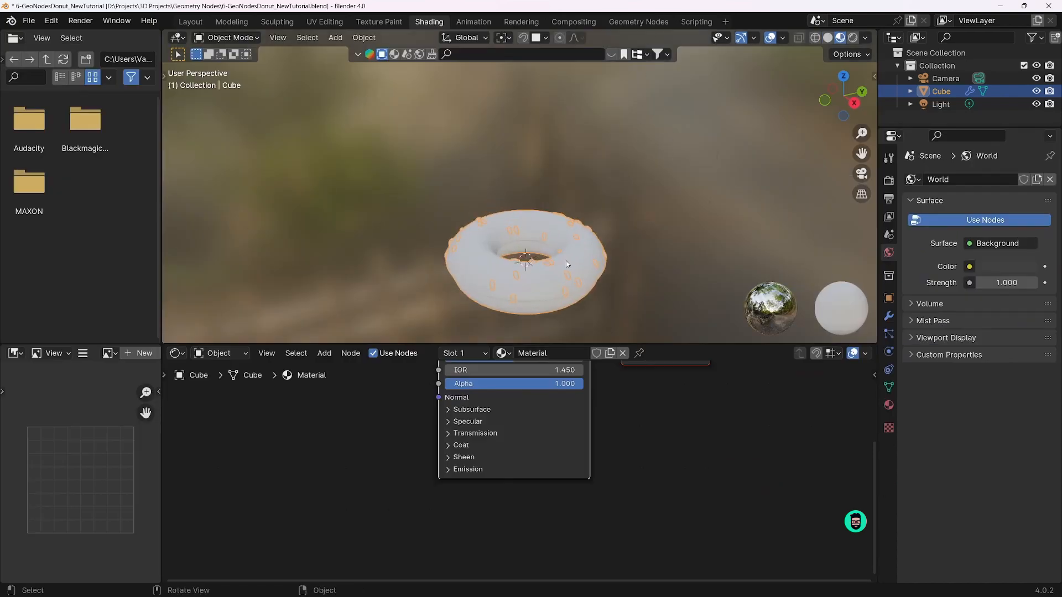
middle_drag(569, 258, 572, 238)
click(889, 180)
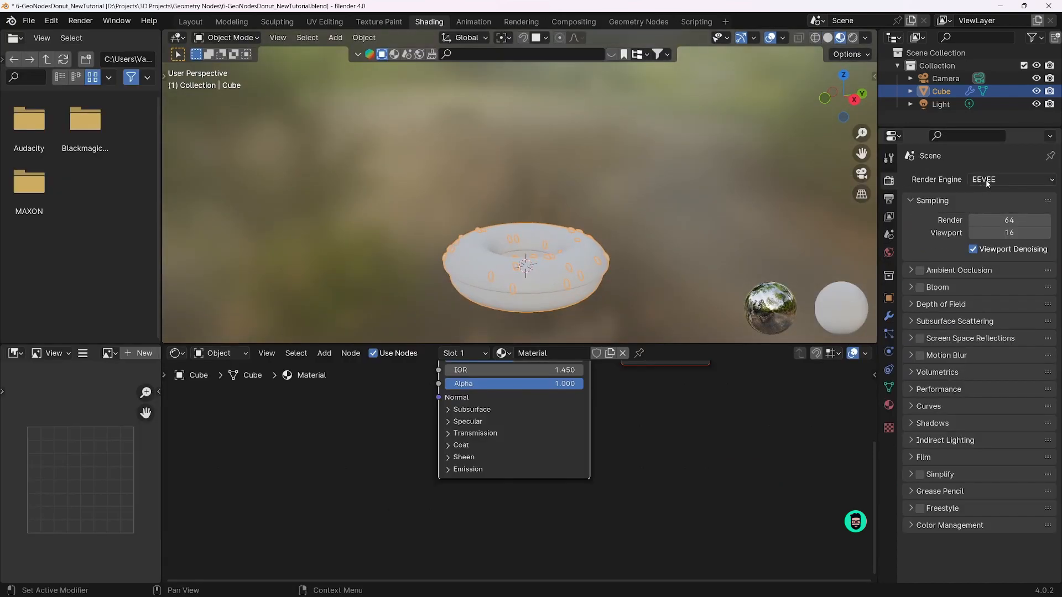
click(921, 271)
click(921, 288)
Rename the donut's first material to Base and set its base color to a golden yellow
middle_drag(611, 287, 495, 202)
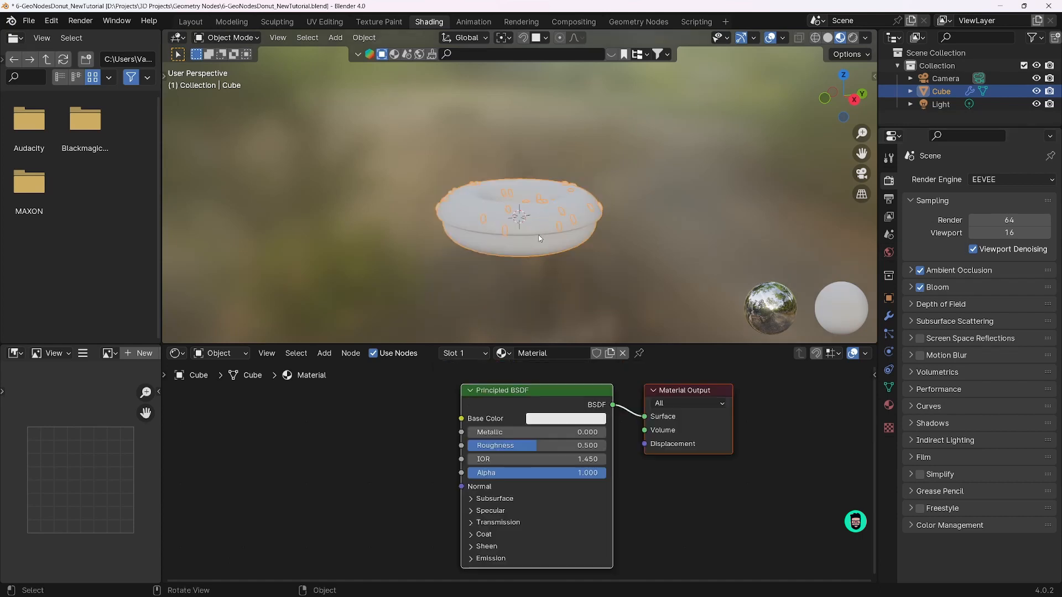
scroll(540, 237, up, 2)
double_click(540, 353)
text(Base)
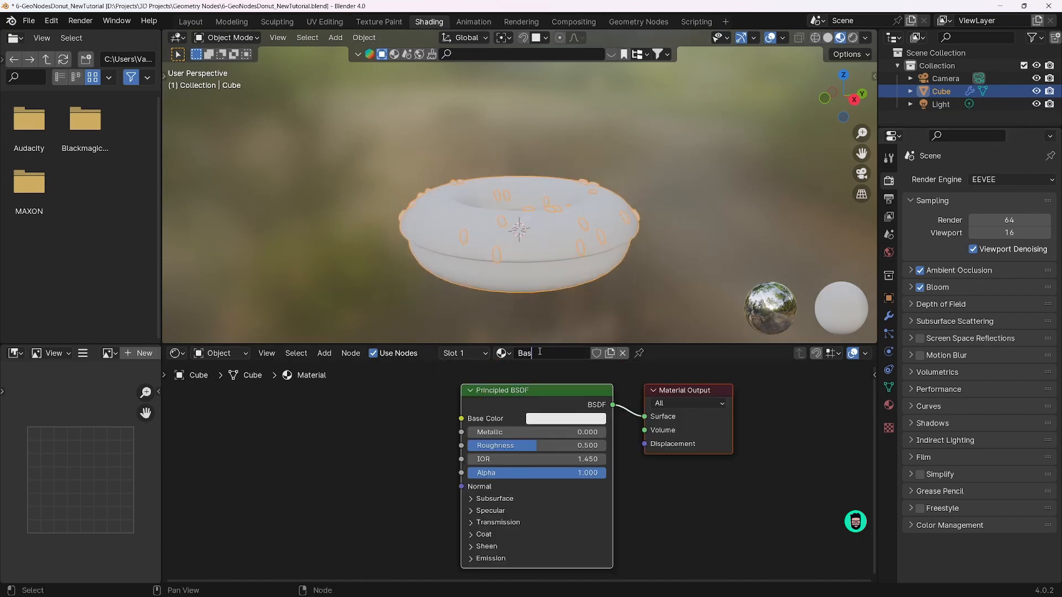
key(Return)
click(553, 419)
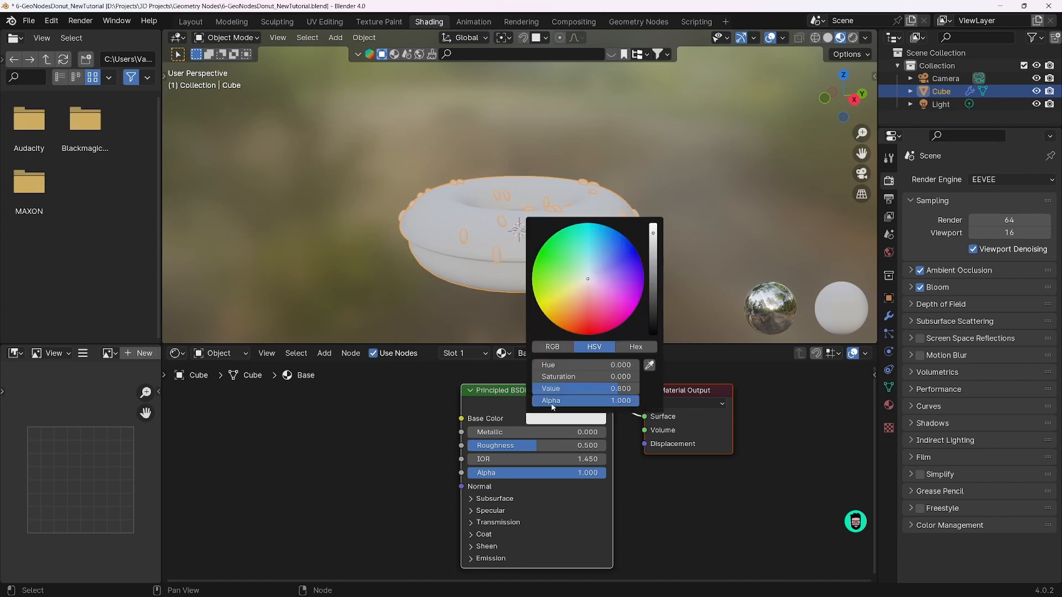
drag(583, 293, 560, 305)
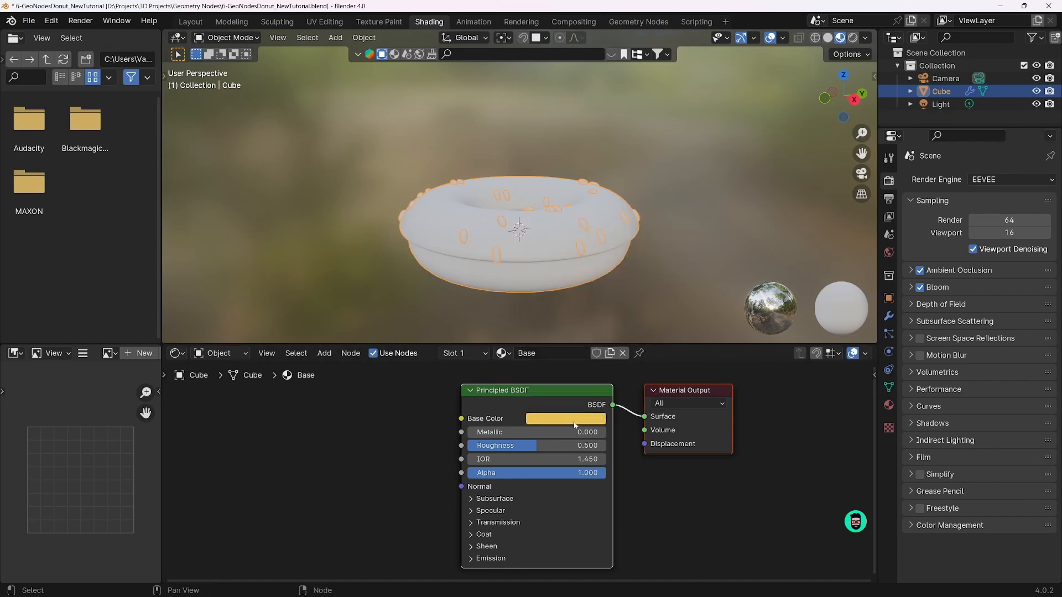
Enlarge the material slot list and add a second slot with a new material named Icing
middle_drag(498, 277, 525, 258)
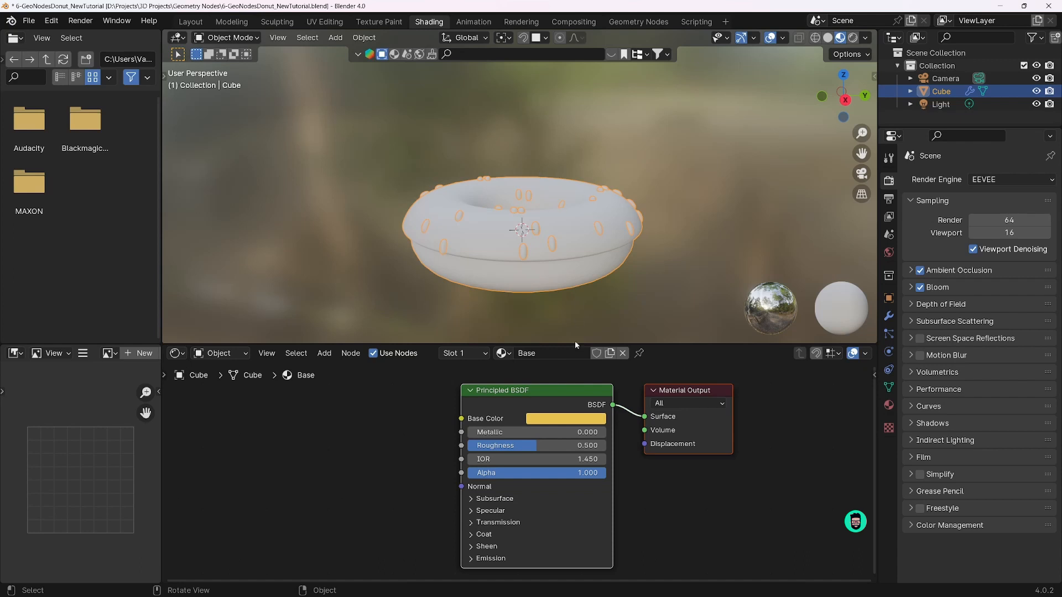
click(889, 406)
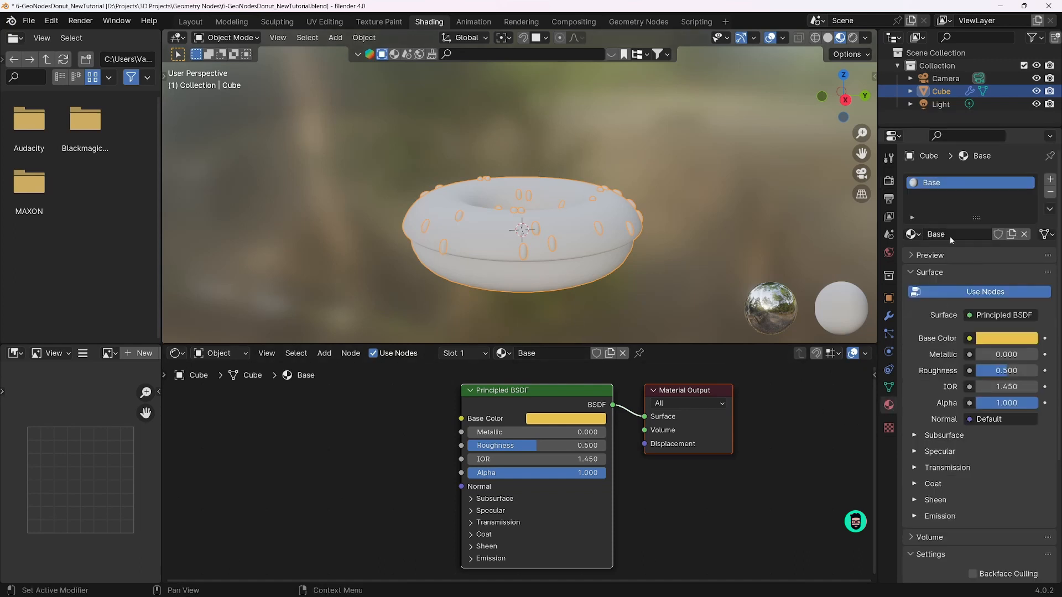
drag(977, 218, 977, 307)
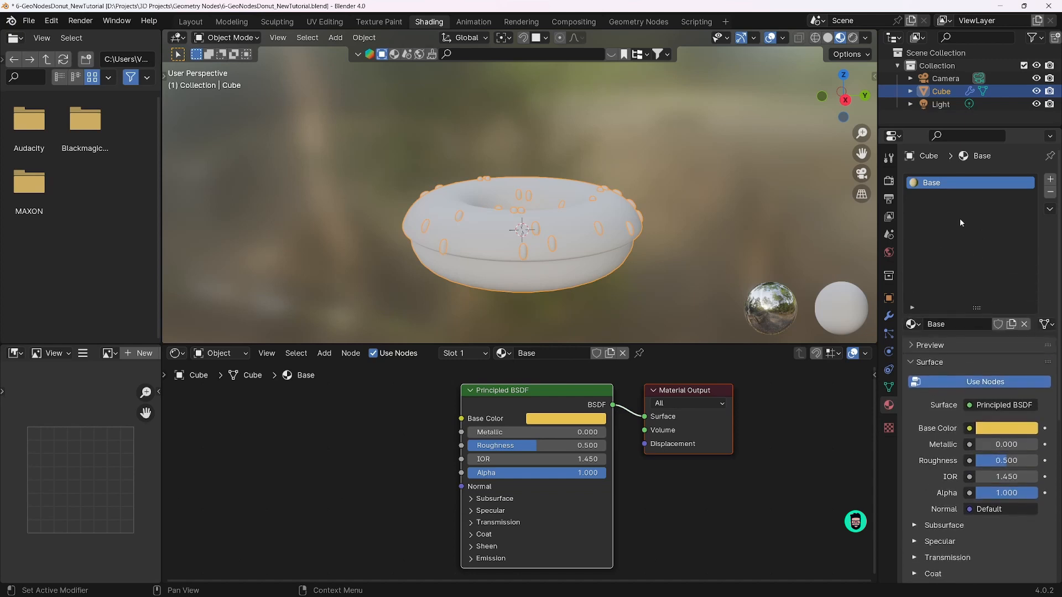
click(1050, 179)
click(953, 323)
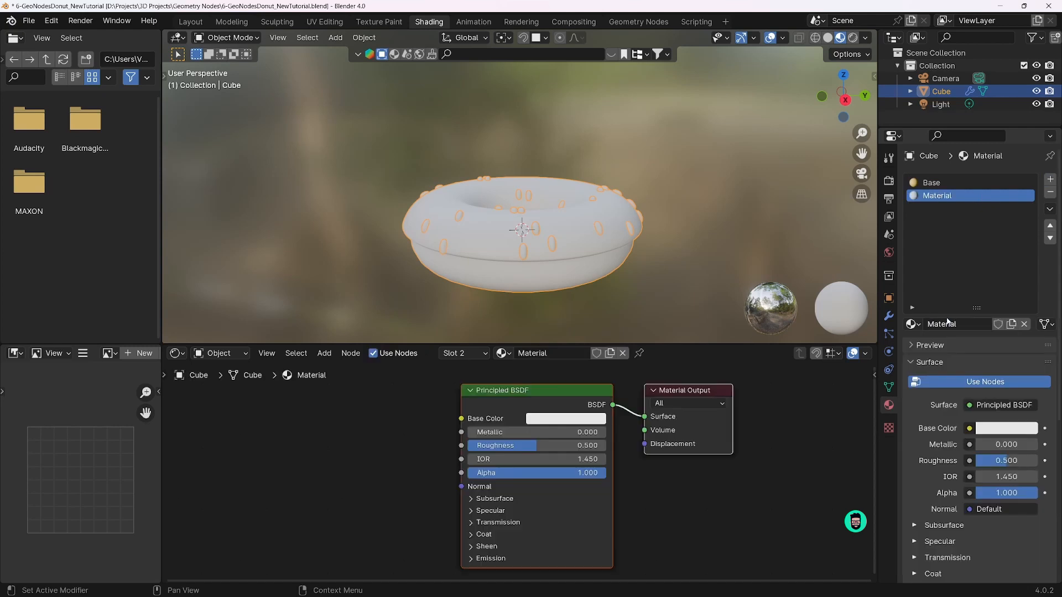
key(ctrl+a)
text(Ic)
key(Return)
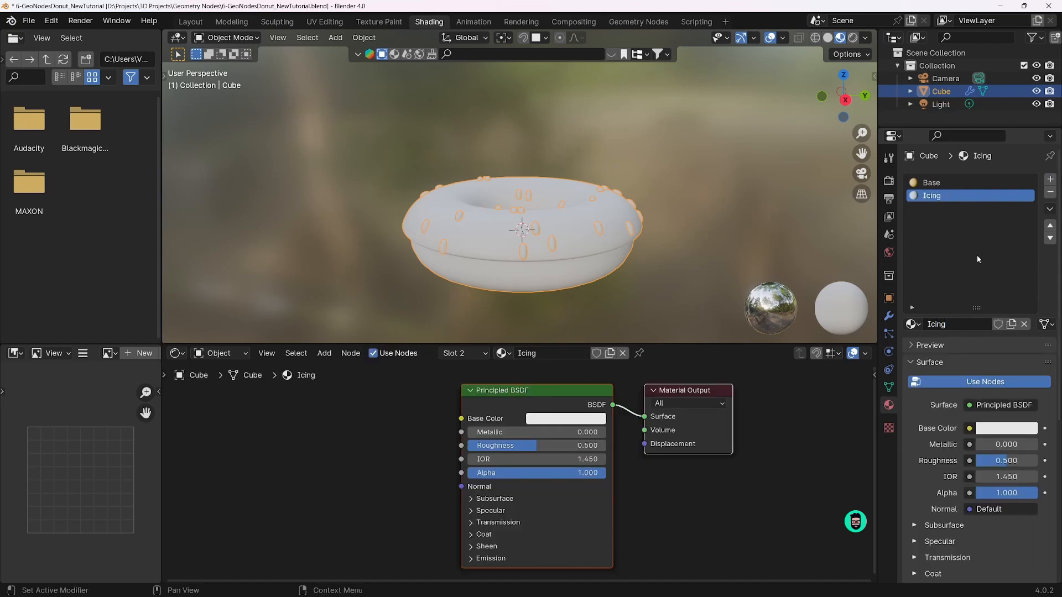
Add a third material slot with a new material named Sprinkles
click(1050, 179)
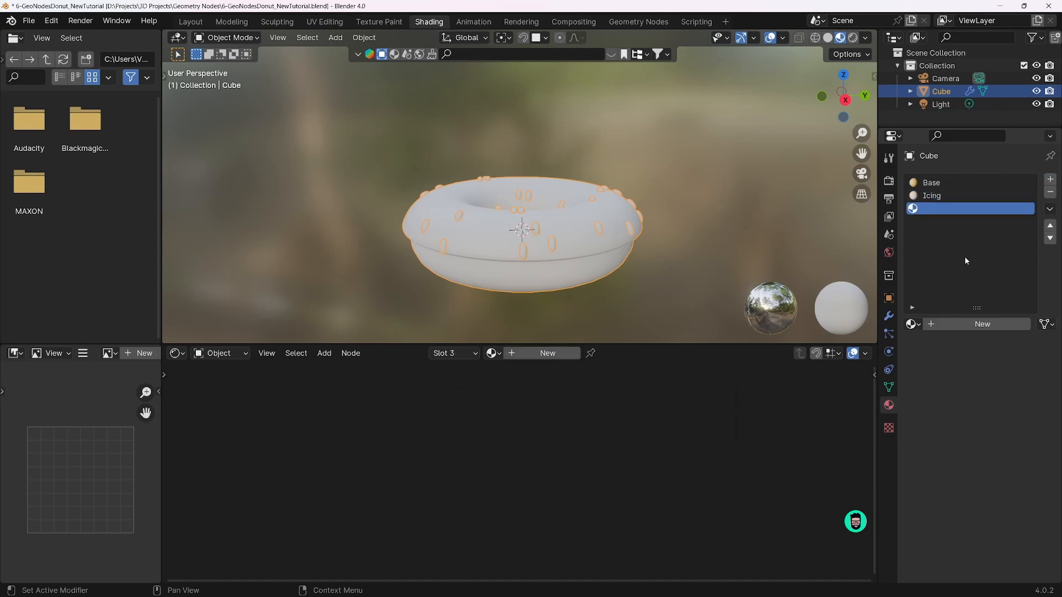
click(969, 327)
double_click(947, 324)
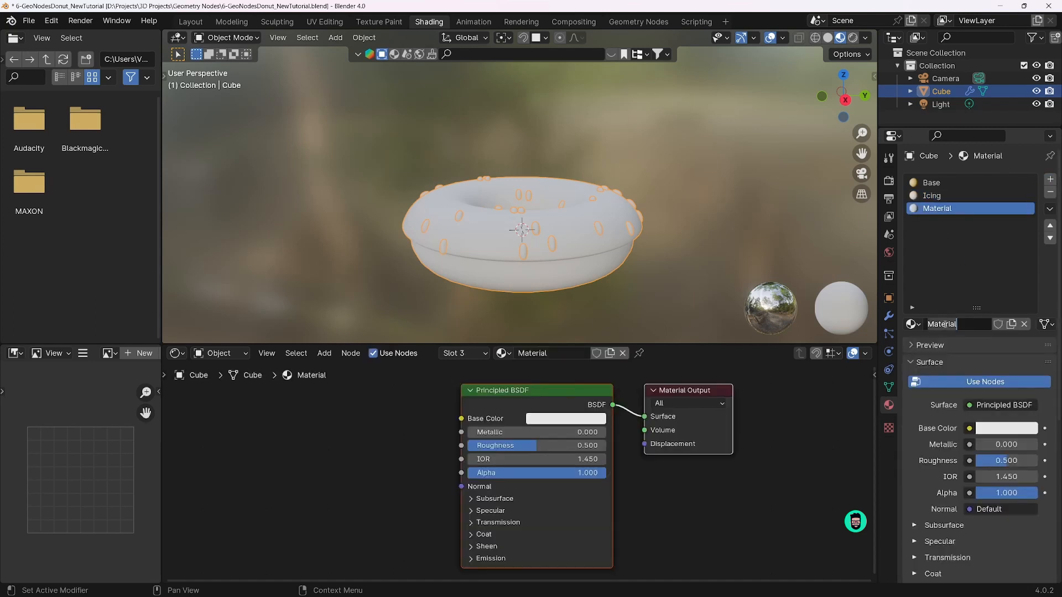
text(Sprinkles)
key(Return)
Set the Icing material's base color to dark brown with a value of about 0.08, and select the Sprinkles slot
click(932, 195)
click(541, 419)
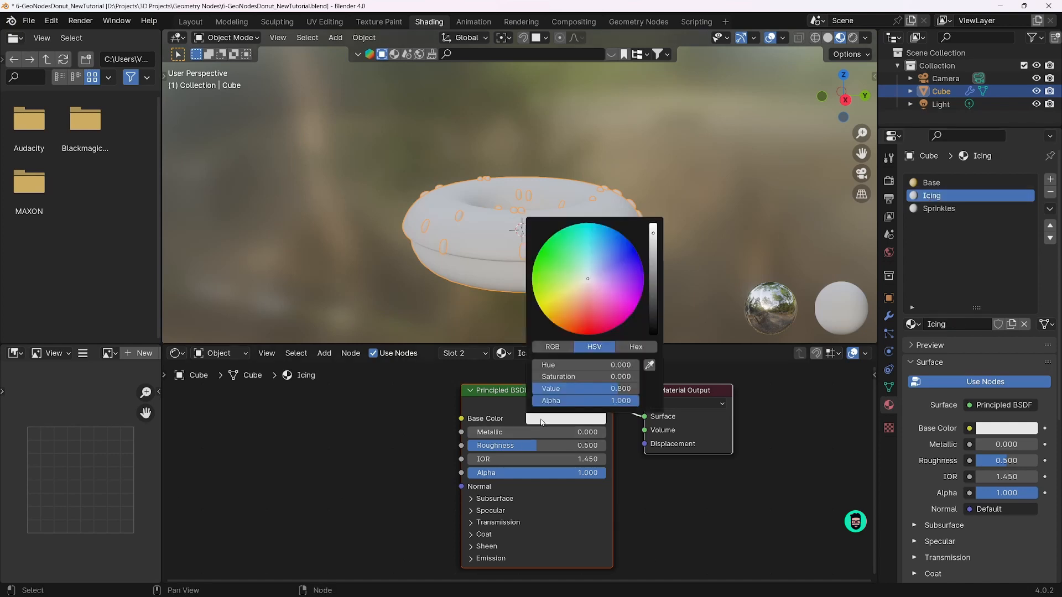
drag(581, 311, 573, 321)
drag(660, 289, 653, 298)
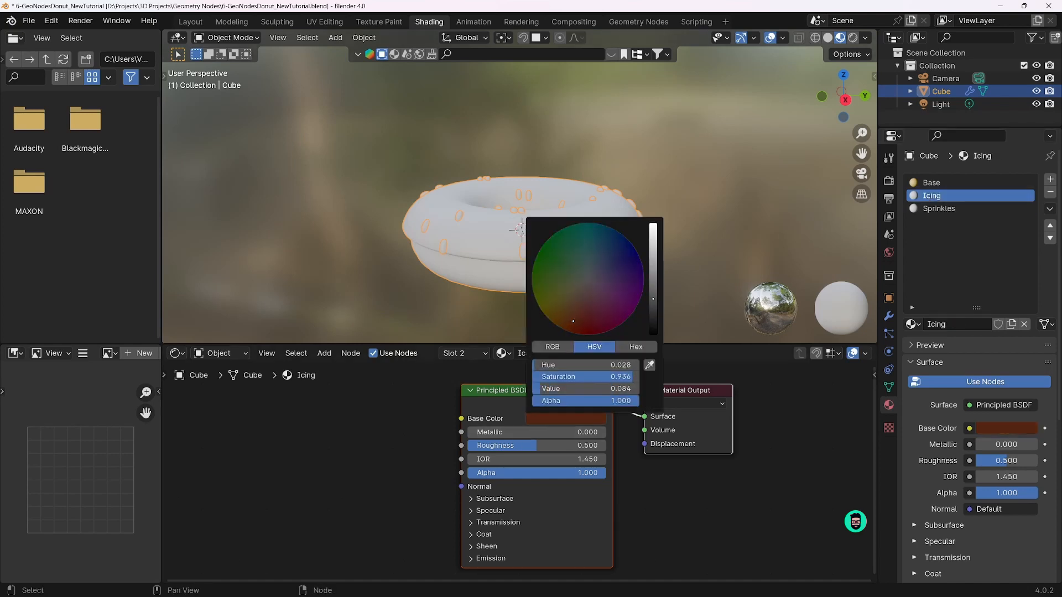
click(935, 209)
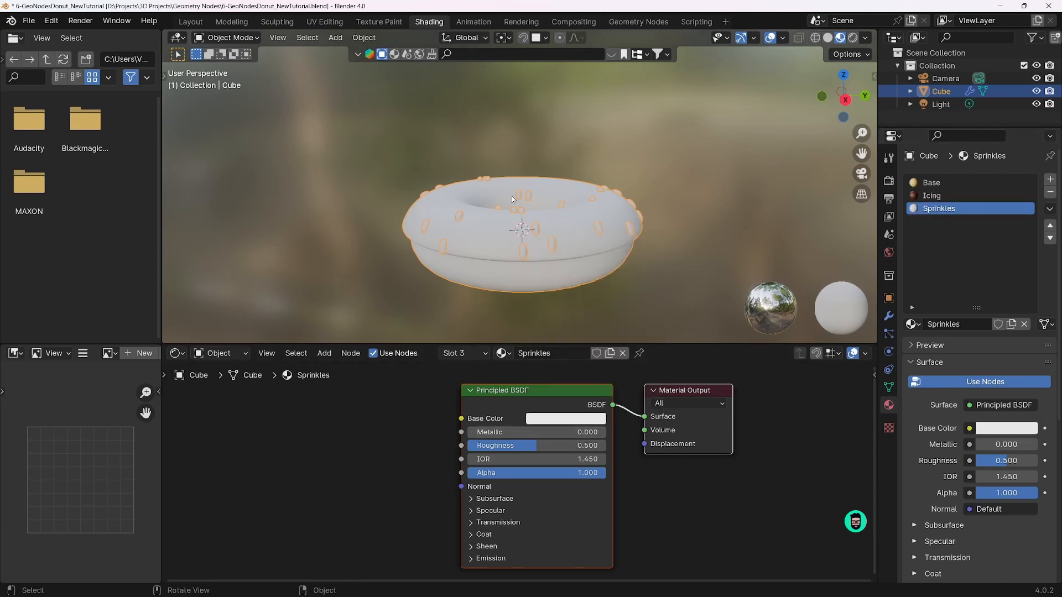
In the Geometry Nodes workspace, assign the Base material to the Set Material node fed by Curve to Mesh
click(640, 22)
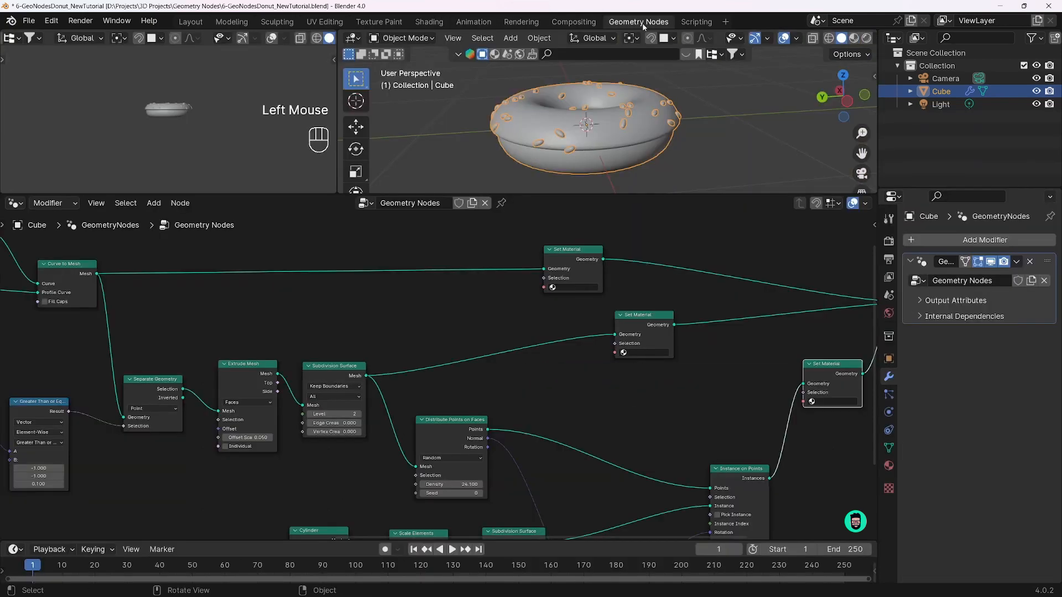
scroll(580, 269, up, 1)
scroll(579, 268, up, 2)
middle_drag(581, 269, 501, 328)
scroll(501, 329, down, 1)
click(499, 330)
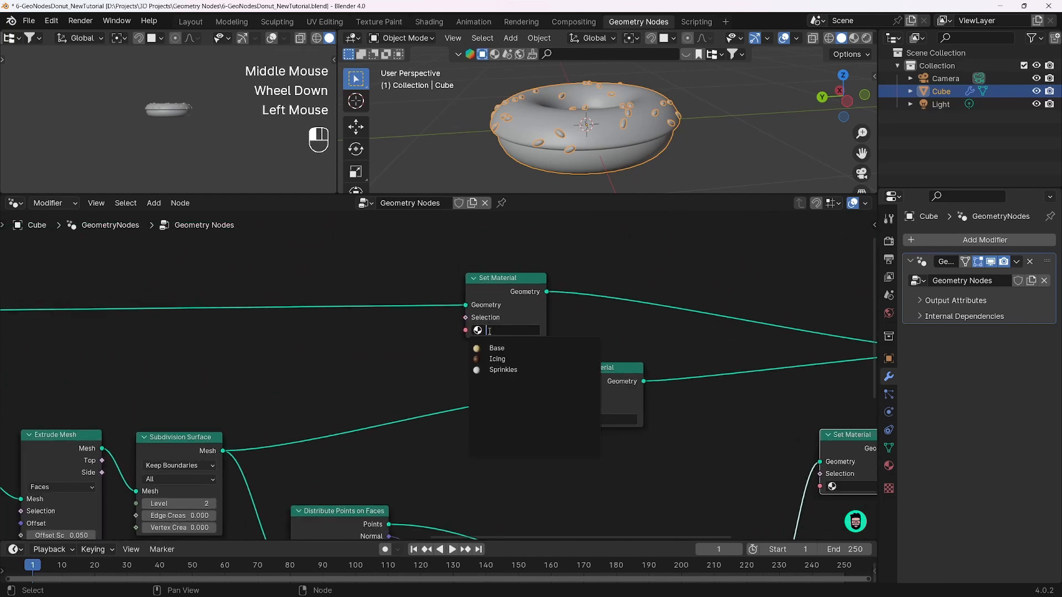
click(495, 348)
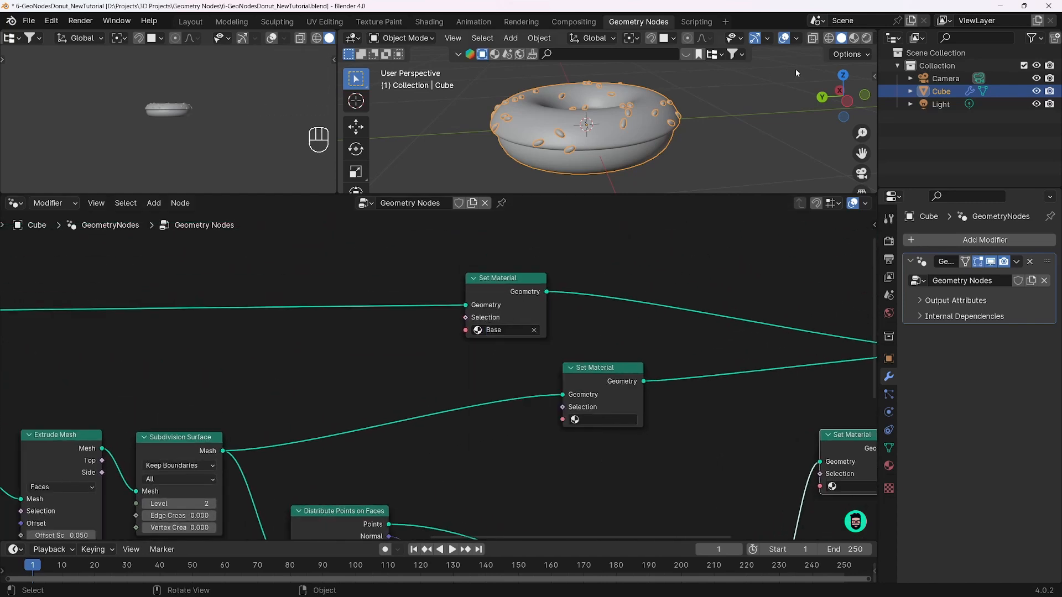
Switch the 3D viewport to Material Preview shading and view the donut from the side
click(853, 38)
middle_drag(555, 147, 547, 111)
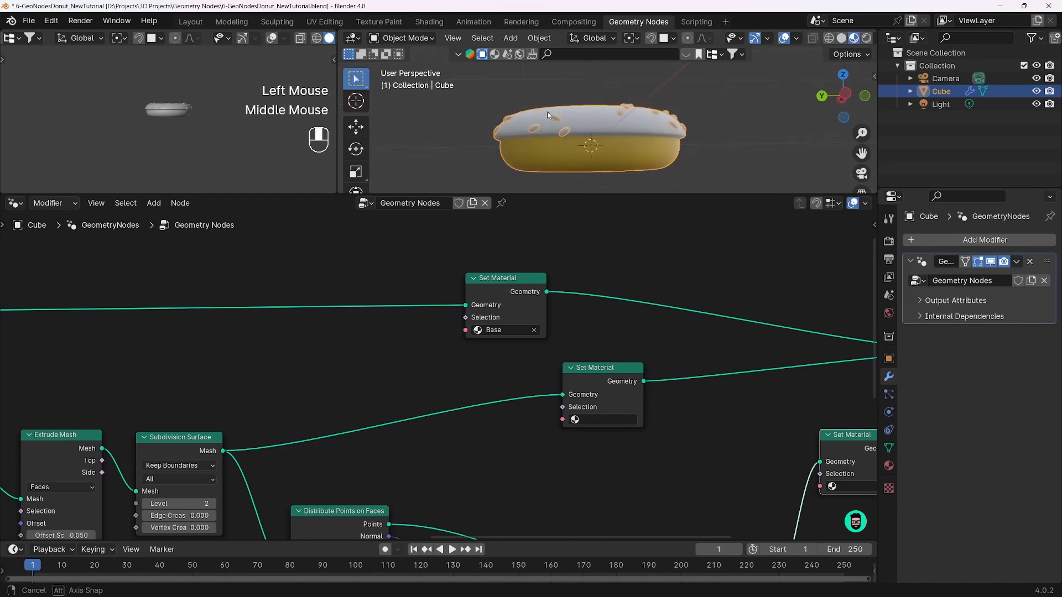
mouse_move(592, 157)
middle_down()
mouse_move(594, 176)
mouse_move(602, 147)
middle_up()
Assign the Icing material to the Set Material node fed by the icing's Subdivision Surface
middle_drag(612, 343, 577, 335)
drag(565, 375, 569, 375)
click(567, 409)
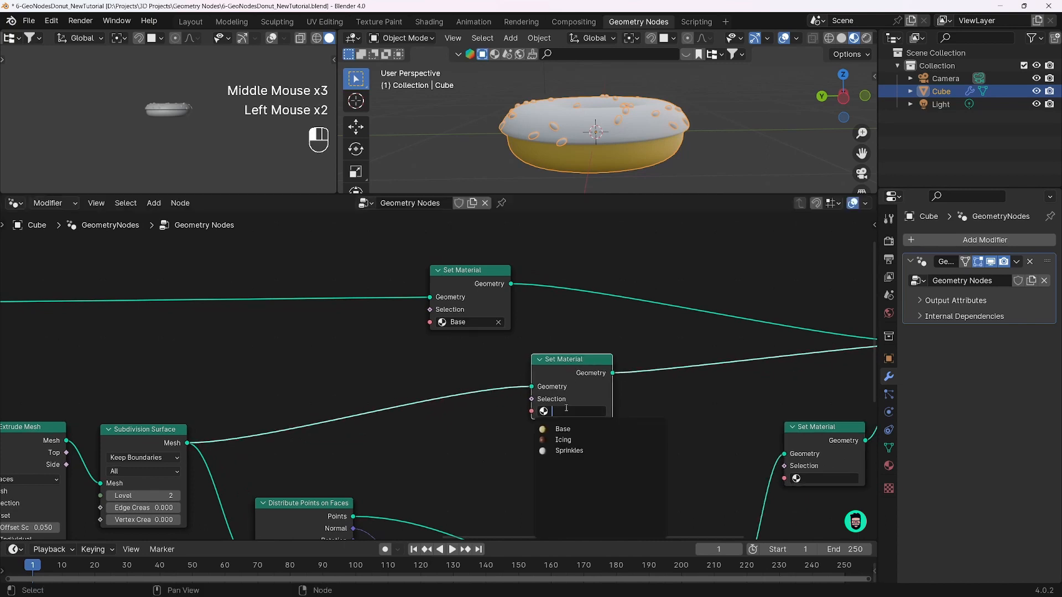
click(564, 440)
middle_drag(616, 105, 623, 129)
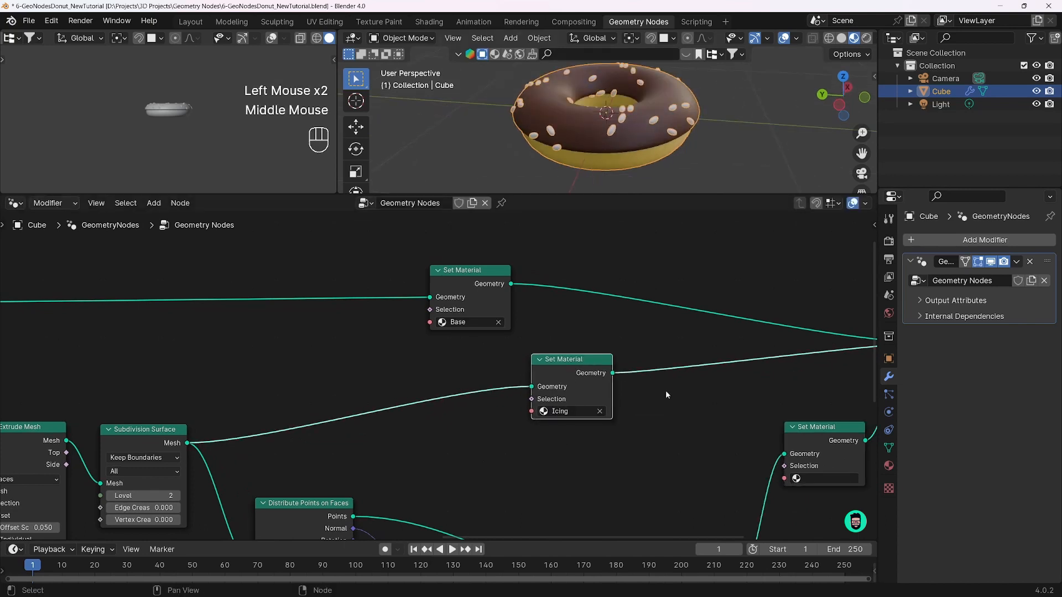
Assign the Sprinkles material to the Set Material node fed by Instance on Points
middle_drag(665, 390, 515, 300)
click(648, 389)
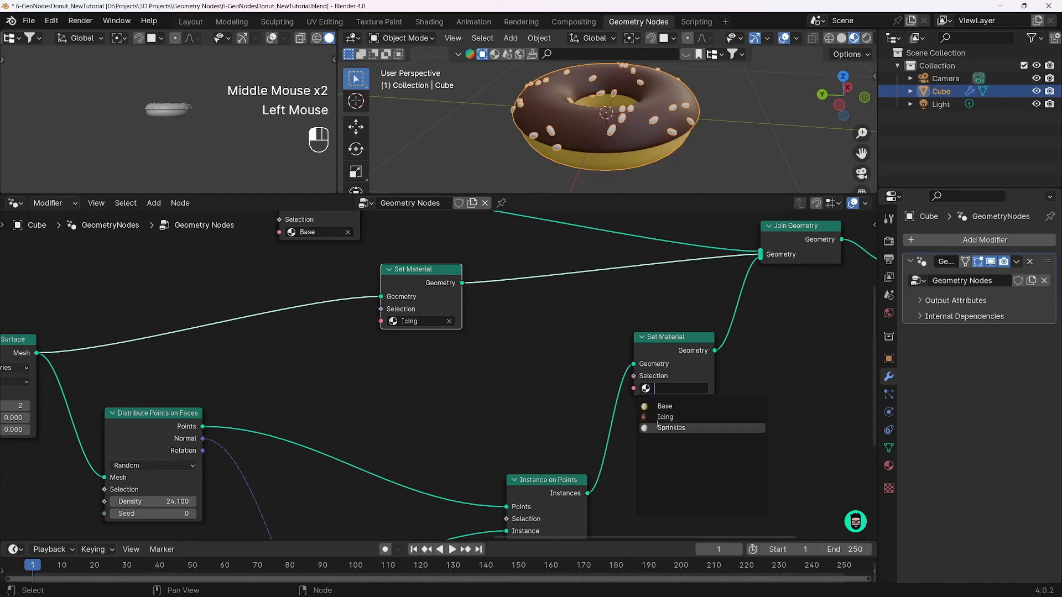
click(671, 429)
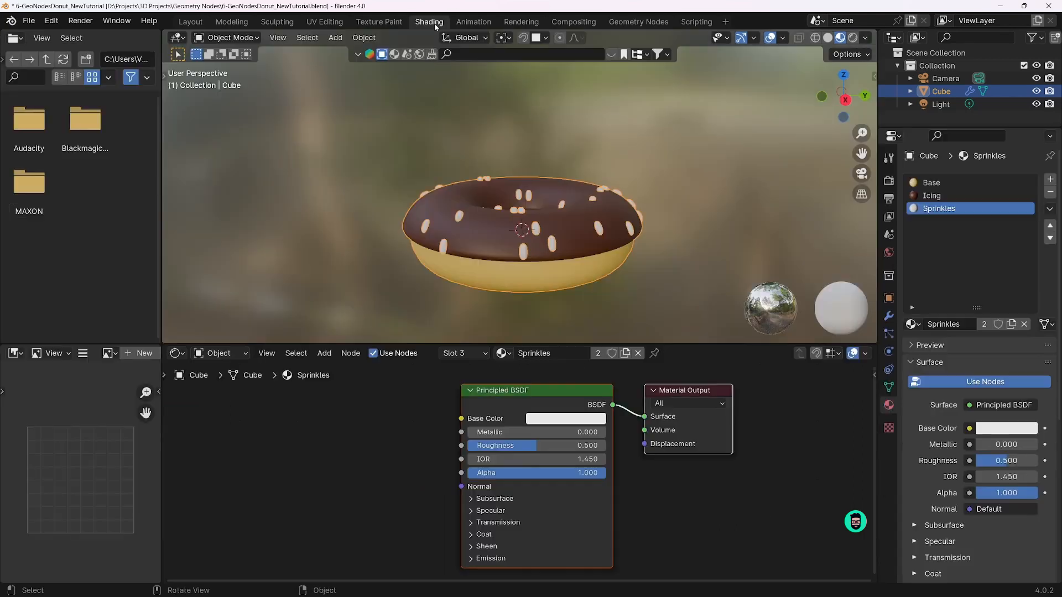
In the Shading workspace, lighten the Base material's yellow base color and raise its roughness to about 0.7
click(430, 21)
click(464, 353)
click(464, 382)
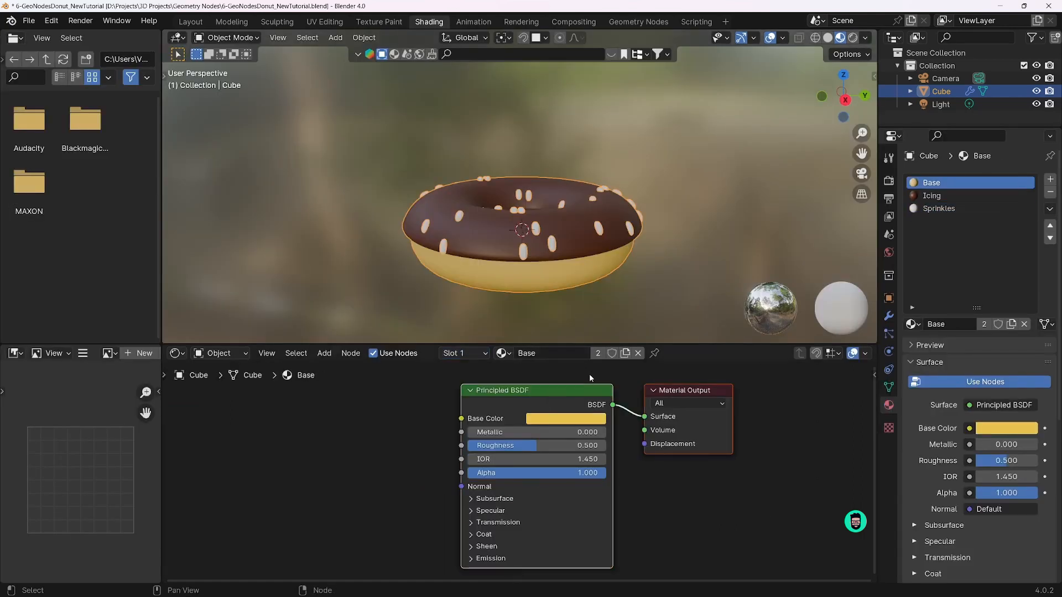
click(575, 419)
drag(572, 296, 560, 310)
drag(534, 445, 564, 445)
middle_drag(601, 223, 570, 244)
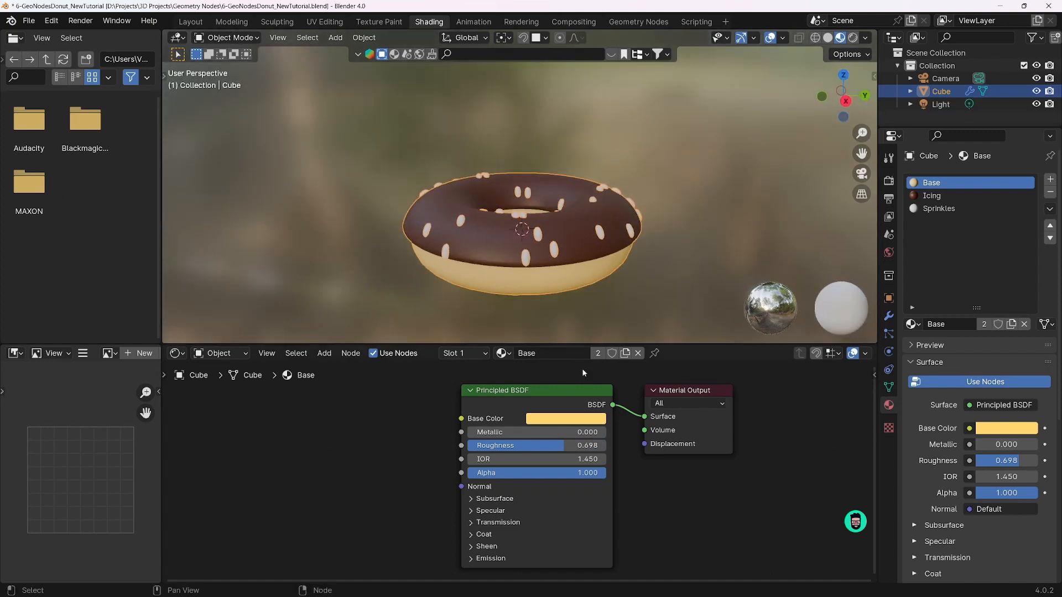
Check the Icing material's base color as a hex value and lower the material's roughness to 0.135
click(461, 354)
click(453, 393)
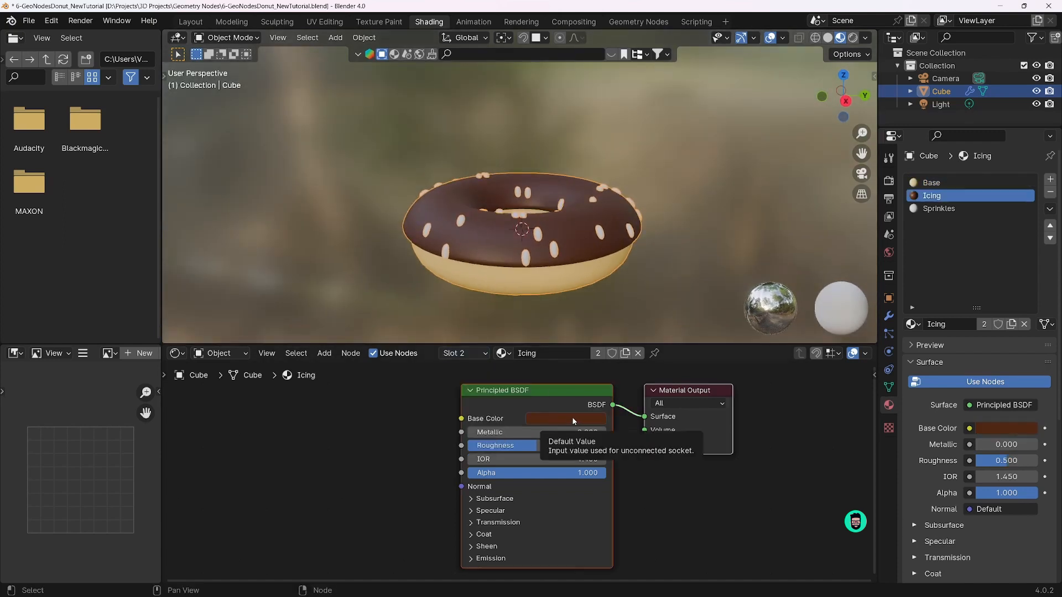
click(573, 421)
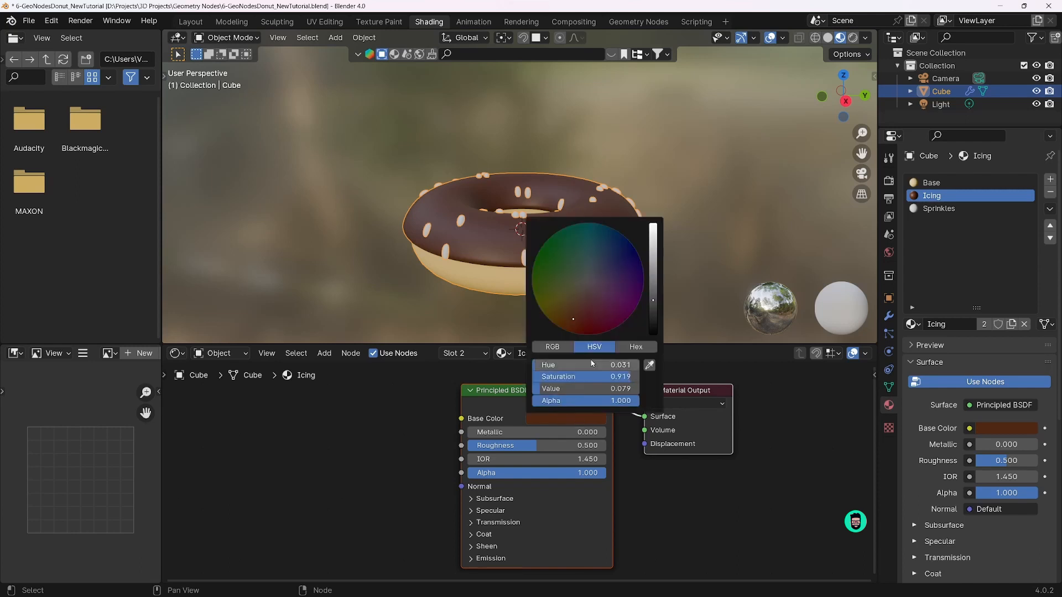
click(630, 347)
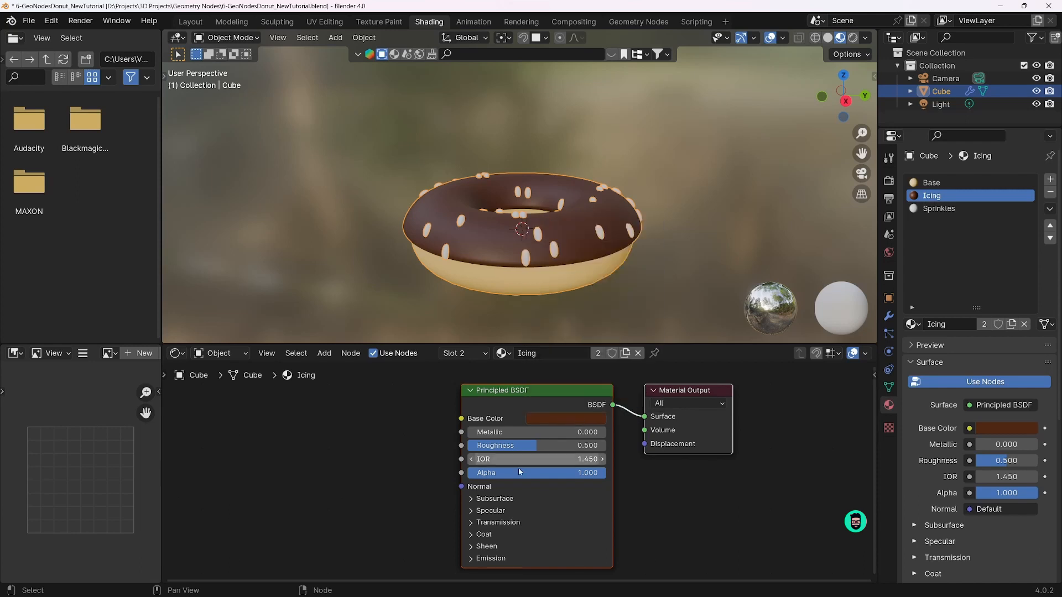
drag(540, 446, 486, 445)
click(486, 446)
click(512, 320)
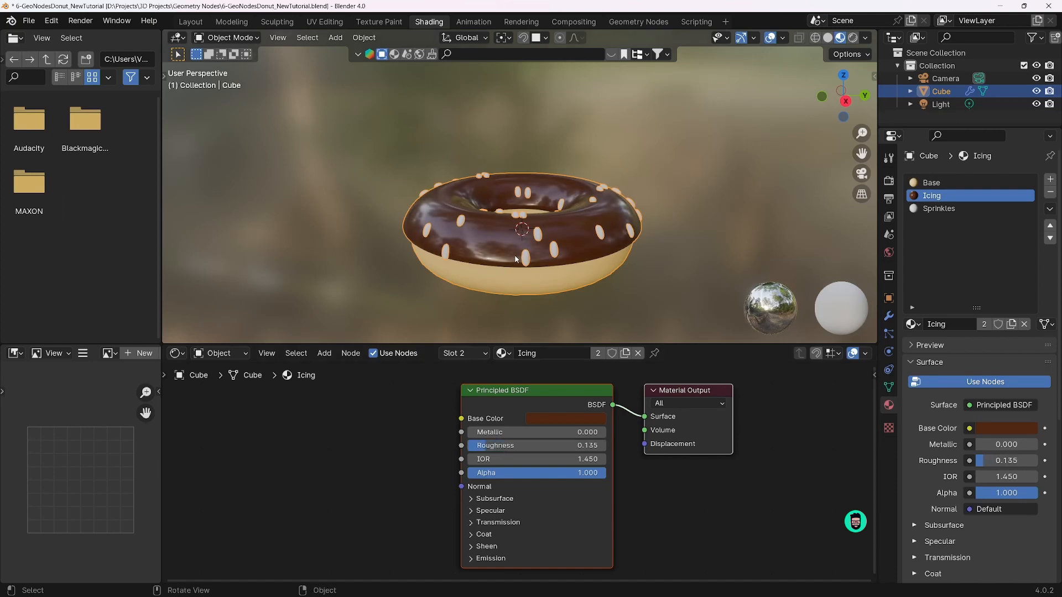
Add an Object Info node to the Sprinkles material, placing it well ahead of the Principled BSDF
click(477, 353)
click(442, 407)
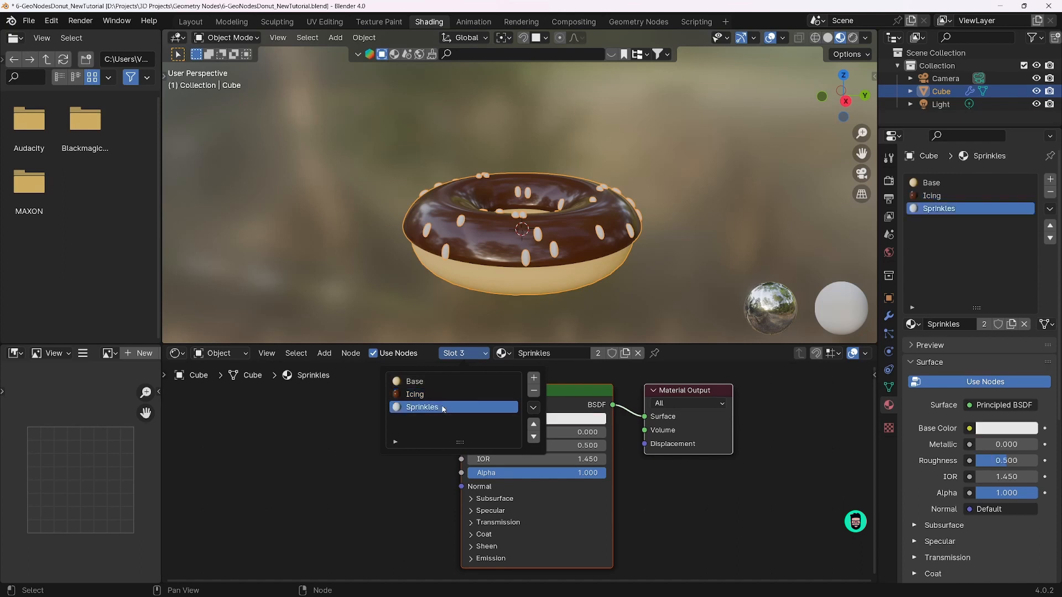
middle_drag(502, 415, 529, 400)
middle_drag(425, 423, 472, 434)
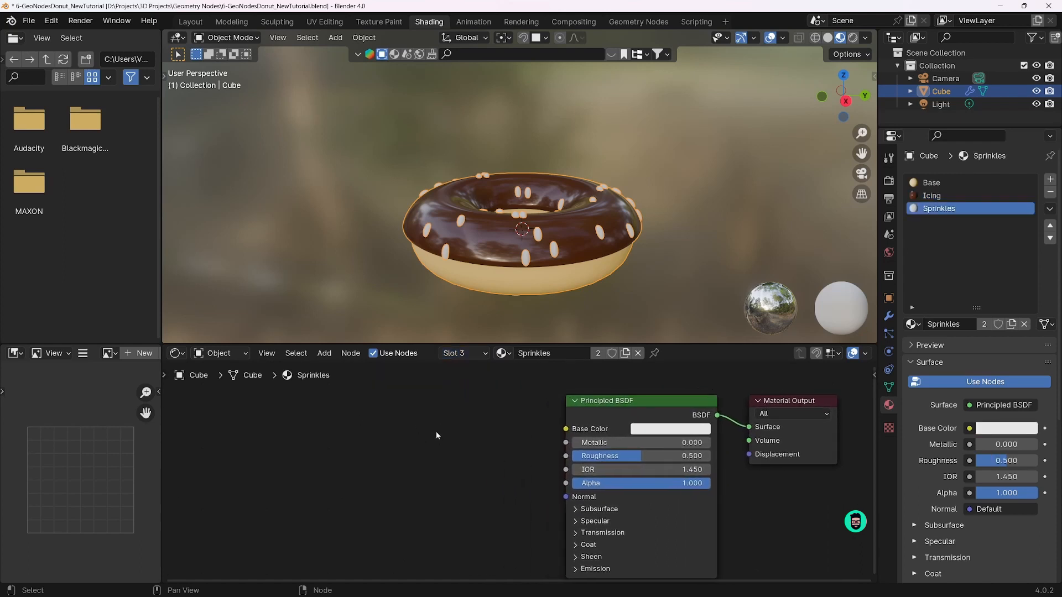
key(shift+a)
mouse_move(418, 414)
text(object)
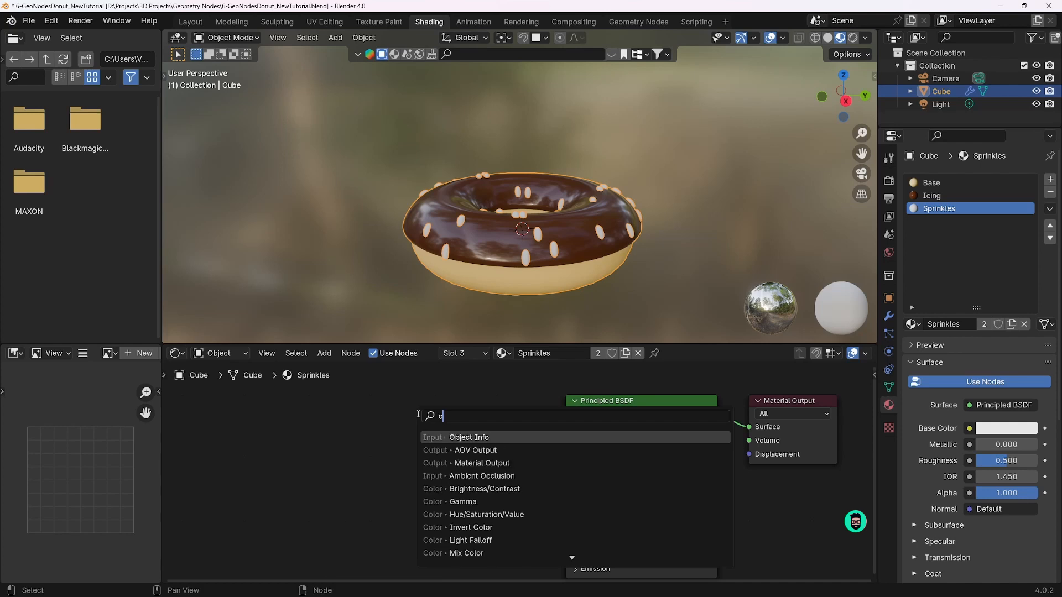
key(Return)
click(255, 417)
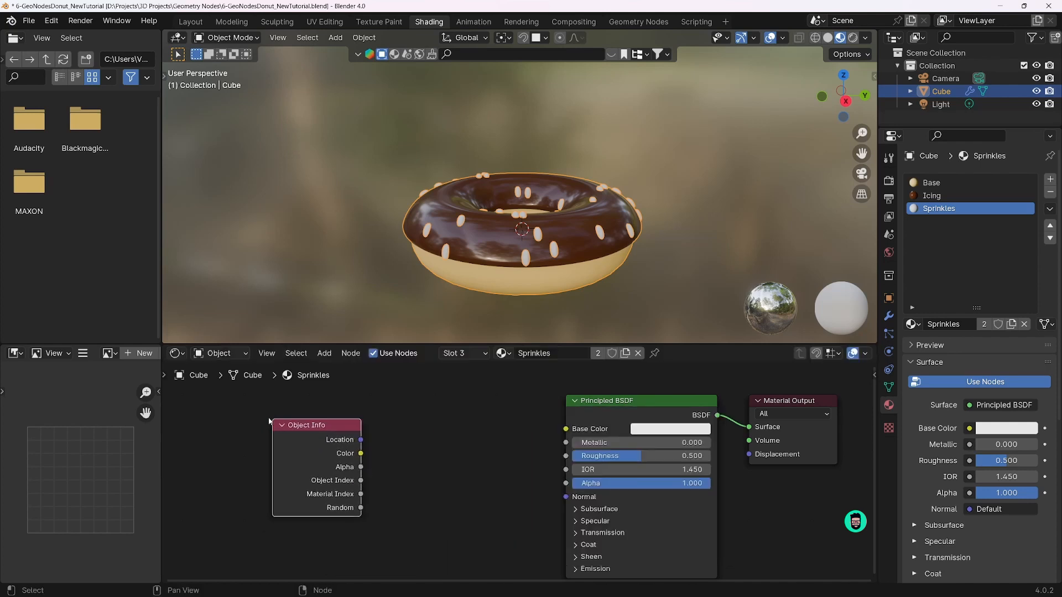
Add a Color Ramp node between Object Info and the Principled BSDF, feeding its Fac from Object Info's Random output
key(shift+a)
mouse_move(441, 439)
text(co)
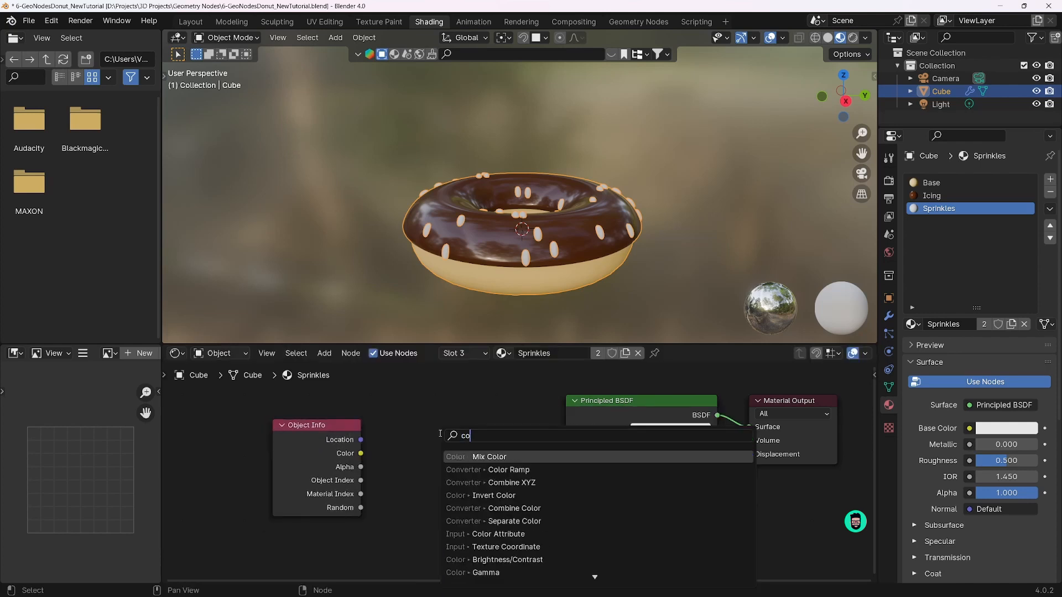
text(lor ra)
key(Return)
click(388, 413)
drag(339, 495, 394, 527)
drag(438, 429, 426, 429)
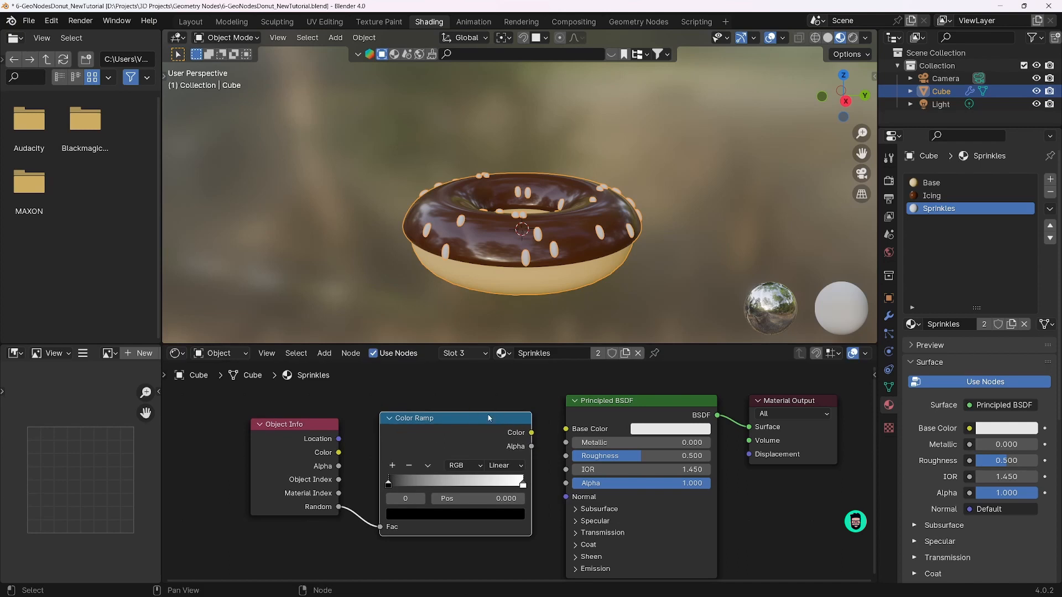
Connect the Color Ramp's Color output to the Principled BSDF's Base Color and set the ramp's interpolation to Constant
drag(533, 433, 566, 429)
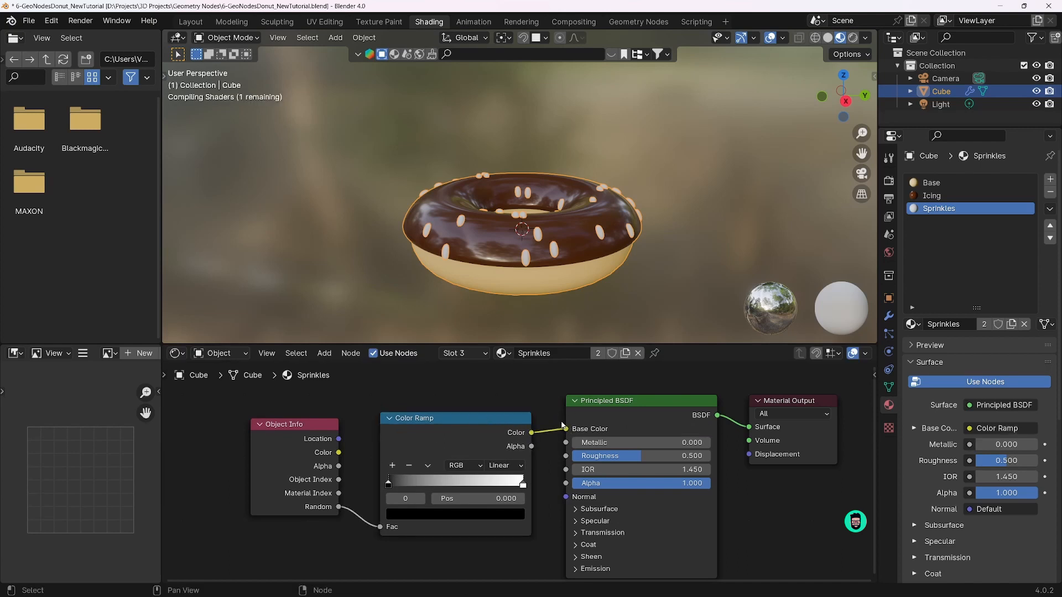
click(502, 467)
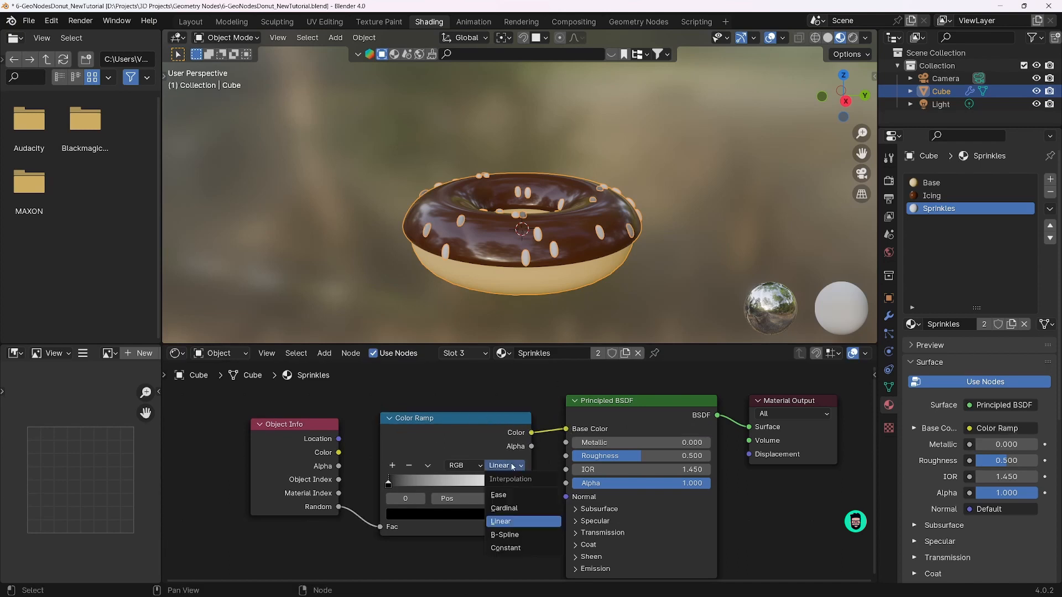
click(500, 536)
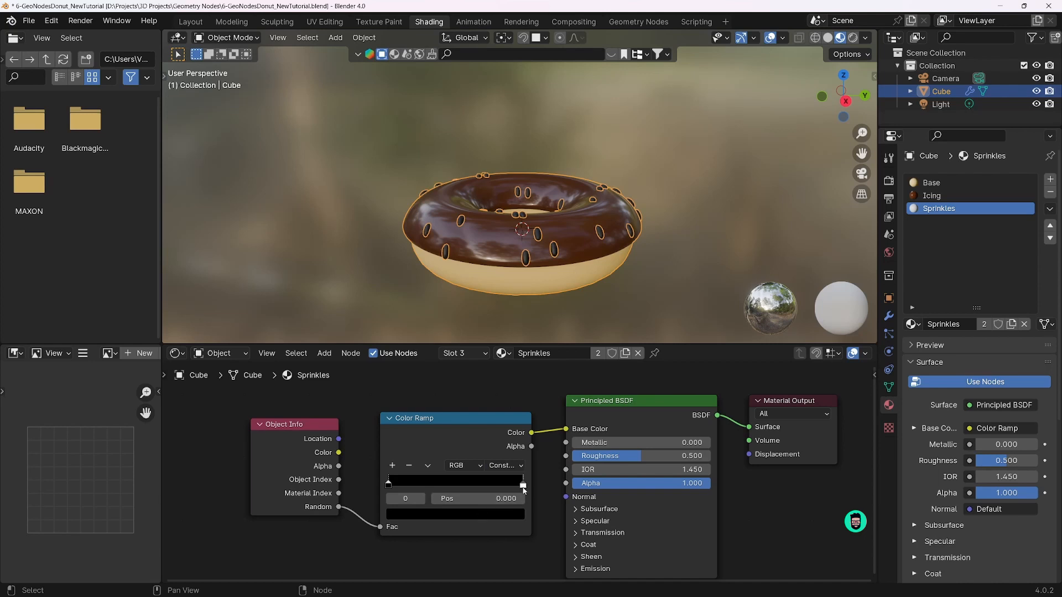
Try the white color stop at 0.618 to check the sprinkles' color split, and return the stop to 1.000
drag(524, 486, 471, 489)
scroll(486, 281, up, 4)
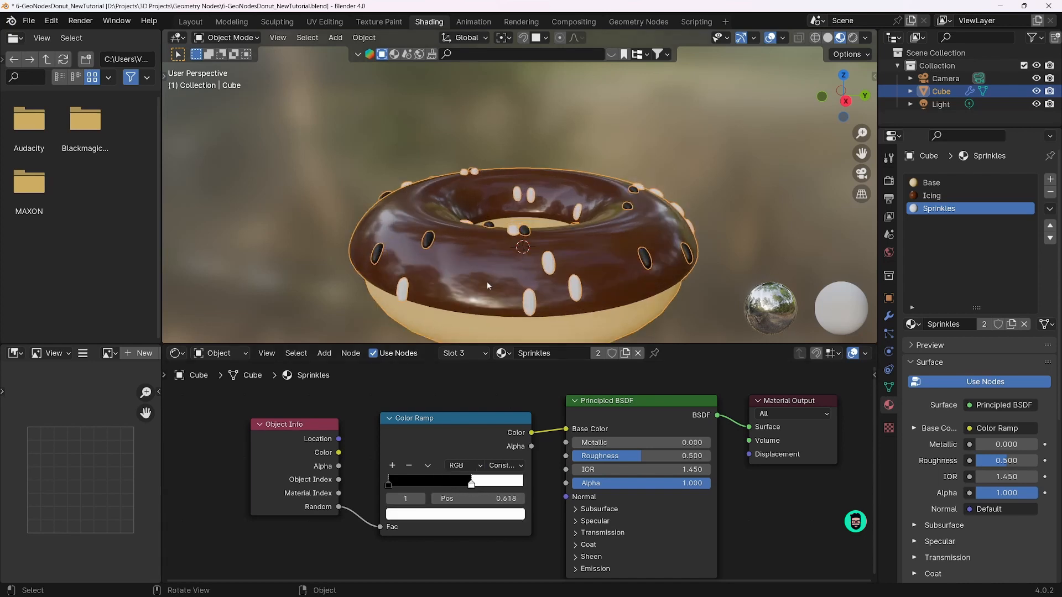
mouse_move(487, 281)
middle_down()
mouse_move(526, 264)
mouse_move(498, 265)
middle_up()
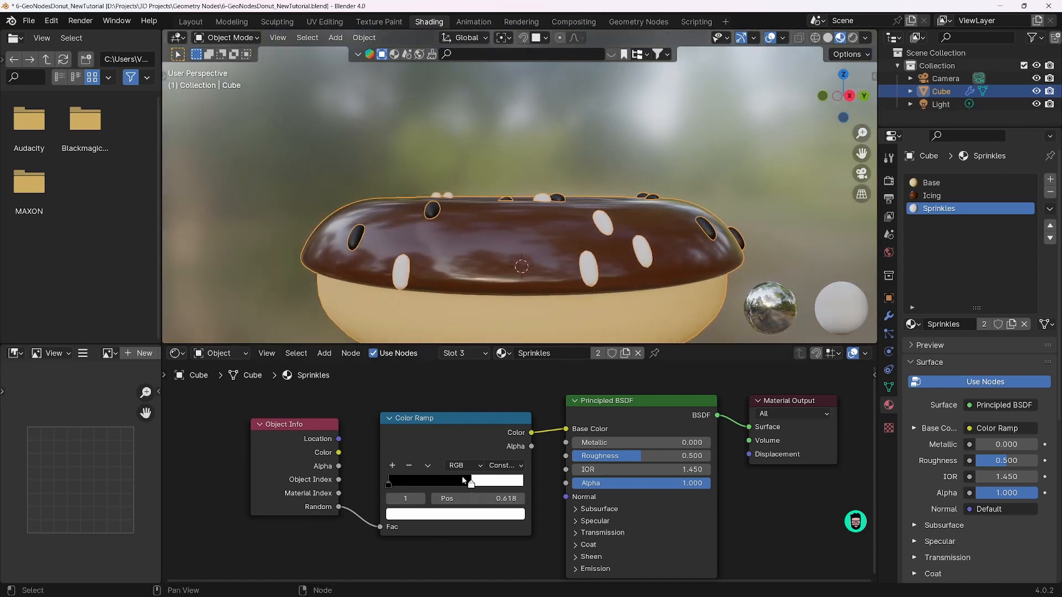
drag(471, 486, 535, 487)
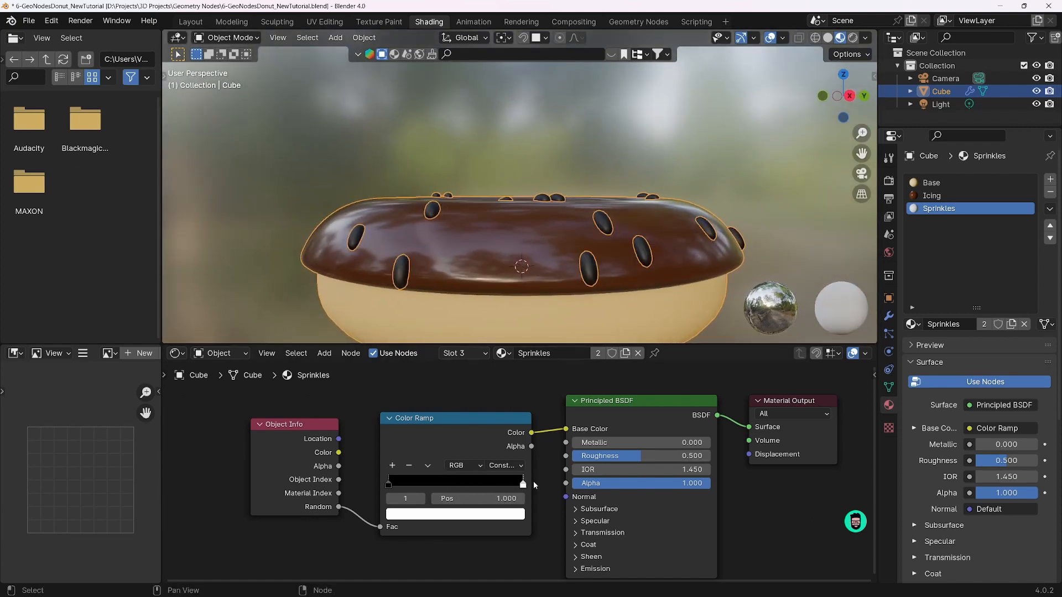
Add four more stops to the sprinkles' Color Ramp and spread the six stops along it, with the last one at about 0.905
click(393, 466)
click(393, 466)
click(393, 466)
click(393, 465)
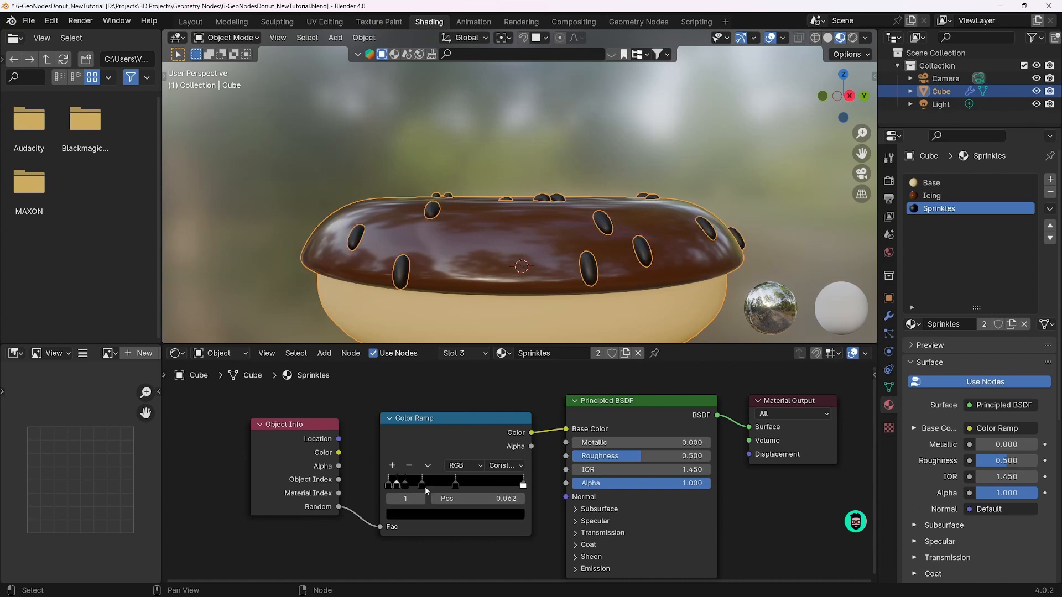
mouse_move(492, 487)
mouse_down()
mouse_move(511, 487)
mouse_move(472, 487)
mouse_up()
drag(396, 487, 444, 487)
drag(523, 487, 495, 488)
drag(418, 490, 415, 489)
Color the ramp's first stop pink with hex FF0053, the second stop purple and the fourth stop cyan
click(443, 515)
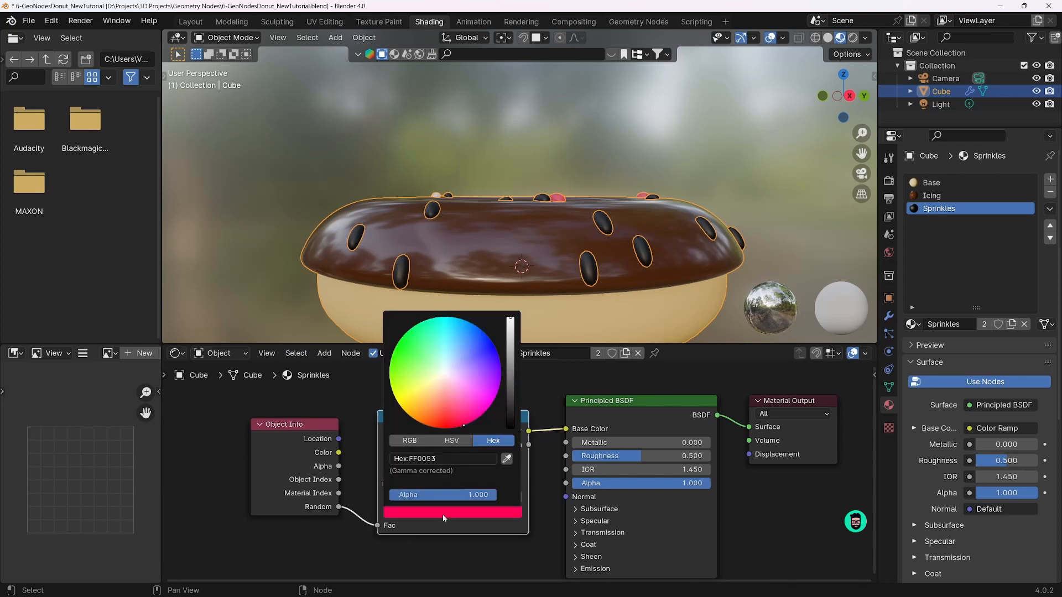
click(408, 485)
click(428, 512)
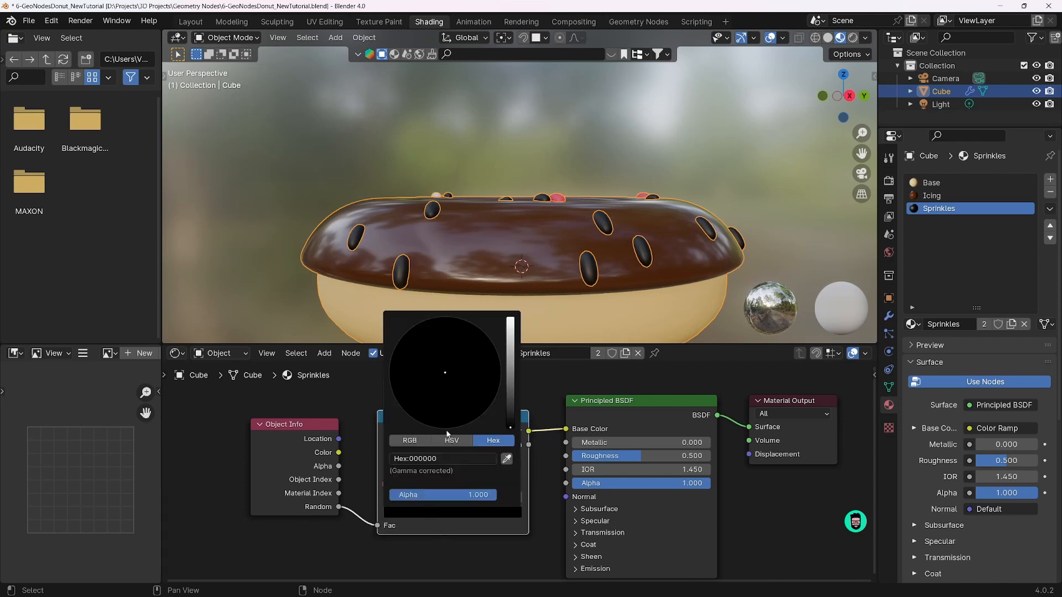
drag(511, 426, 510, 318)
drag(471, 371, 500, 367)
click(458, 484)
click(457, 513)
drag(510, 426, 510, 318)
drag(443, 348, 441, 319)
Color the ramp's remaining stops: the third yellow, the fifth green and the last red
click(480, 484)
click(478, 513)
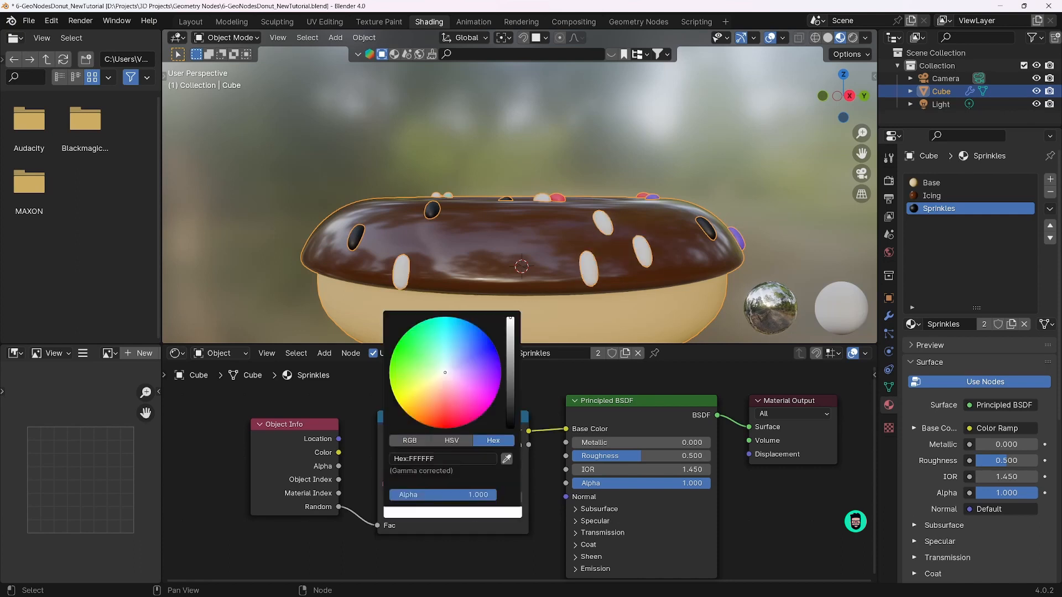
click(433, 512)
drag(510, 426, 510, 318)
drag(426, 384, 395, 401)
click(507, 484)
click(501, 512)
drag(478, 381, 444, 429)
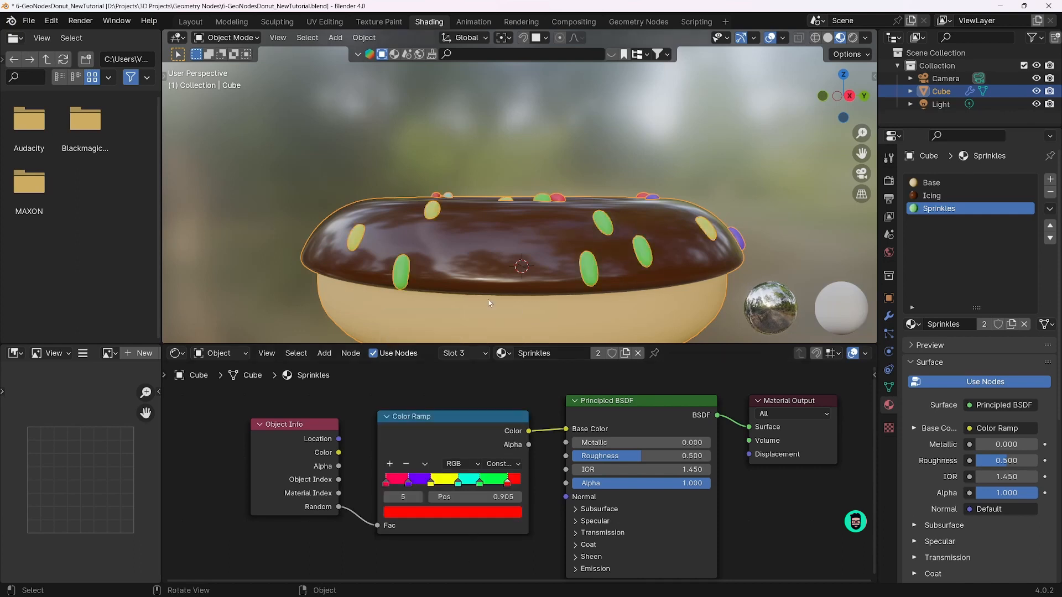
Even out the spacing of the sprinkles' ramp stops, placing the purple stop at 0.182
middle_drag(517, 259, 478, 268)
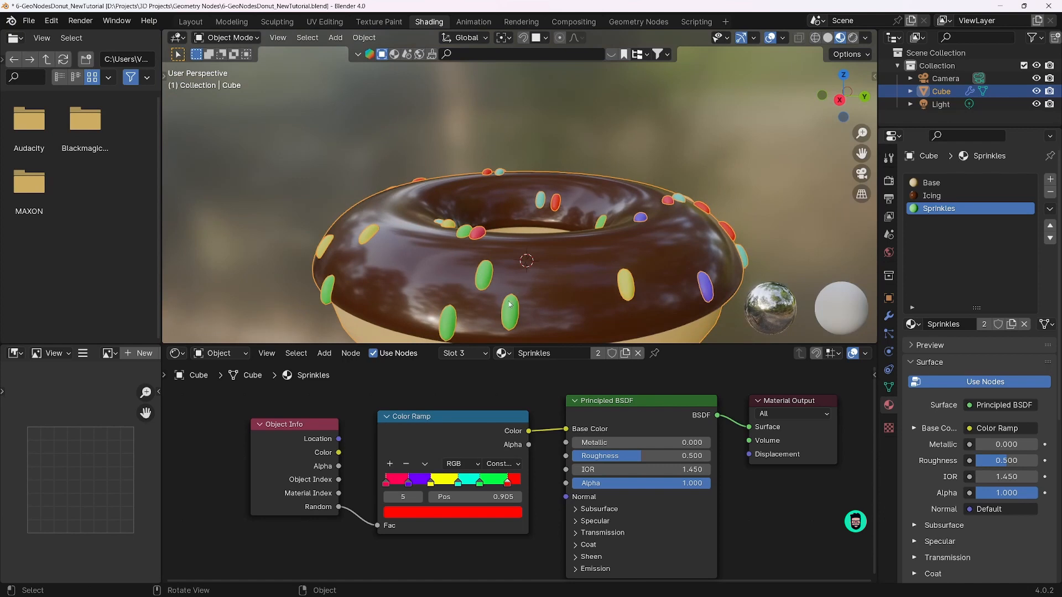
drag(480, 483, 434, 485)
click(507, 484)
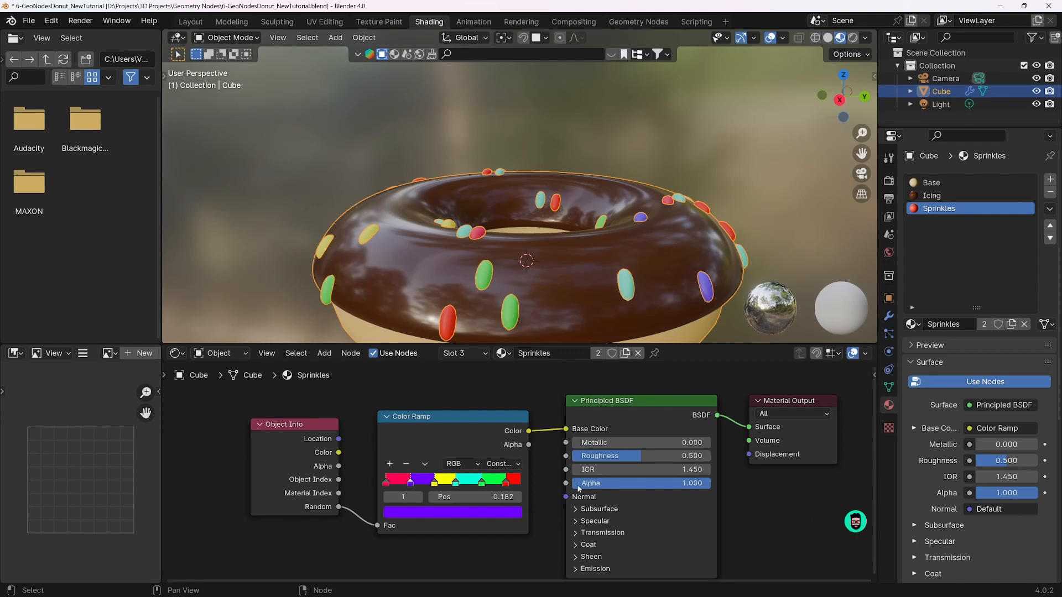
Lower the Sprinkles material's roughness to 0.160 and check the donut from another side
drag(634, 457, 631, 457)
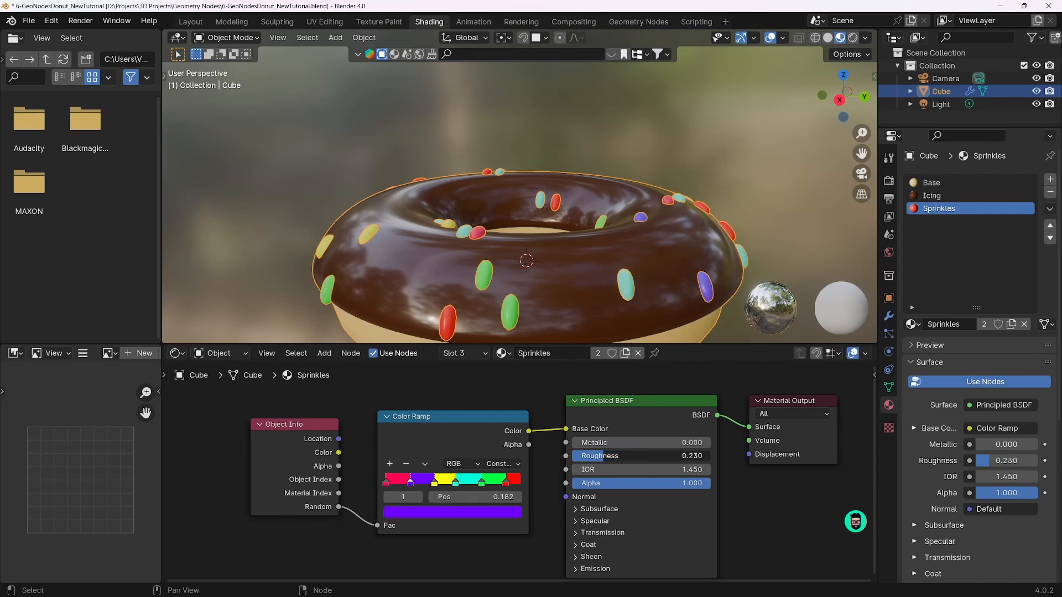
drag(594, 457, 594, 457)
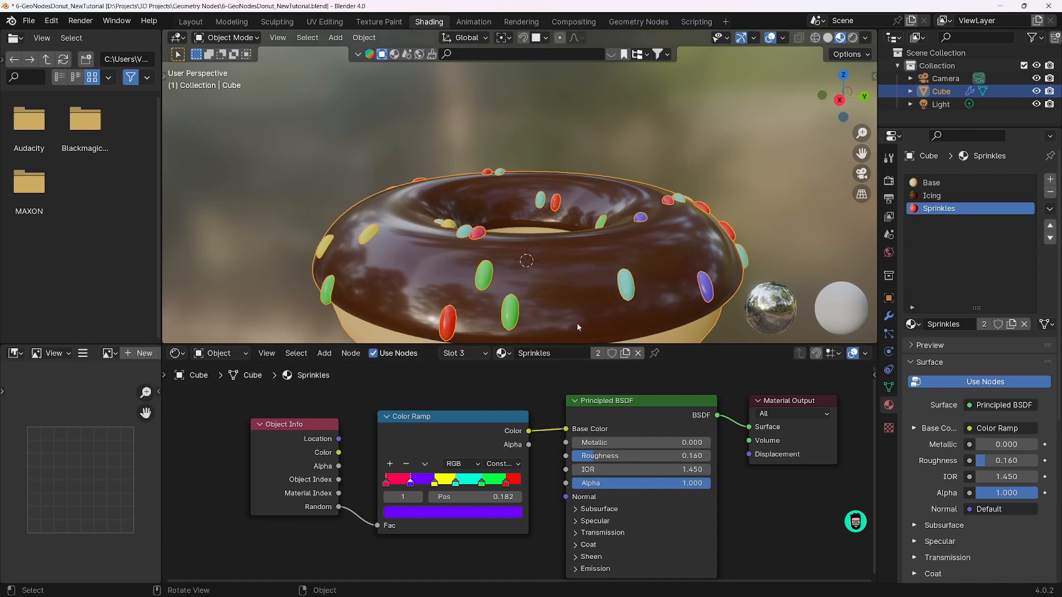
middle_drag(576, 323, 443, 311)
scroll(523, 301, down, 4)
Switch the shader editor to the Base material and add a Noise Texture node ahead of the Principled BSDF
click(463, 354)
click(459, 381)
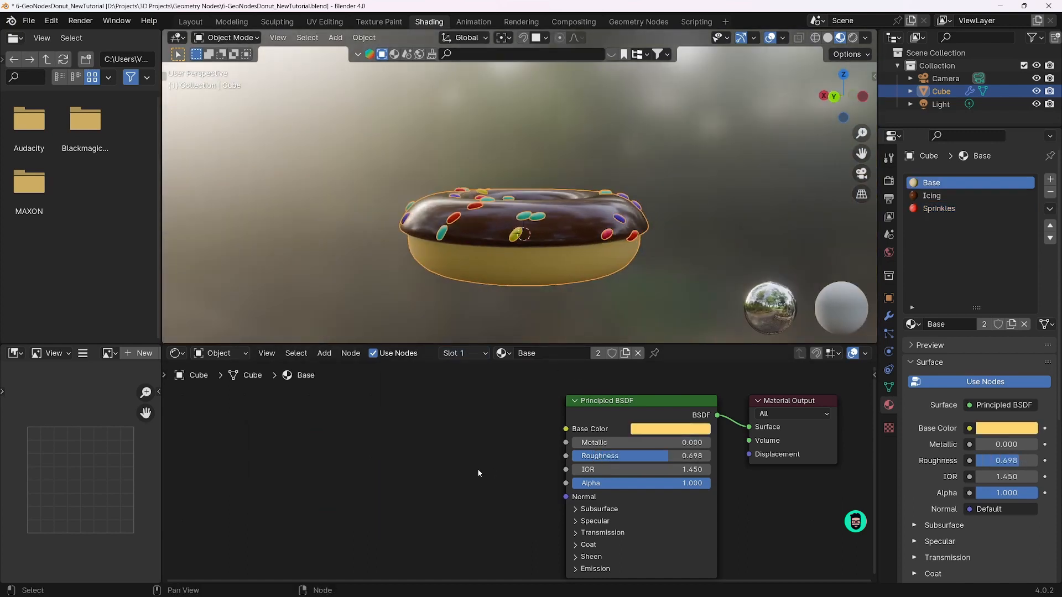
key(shift+a)
text(no)
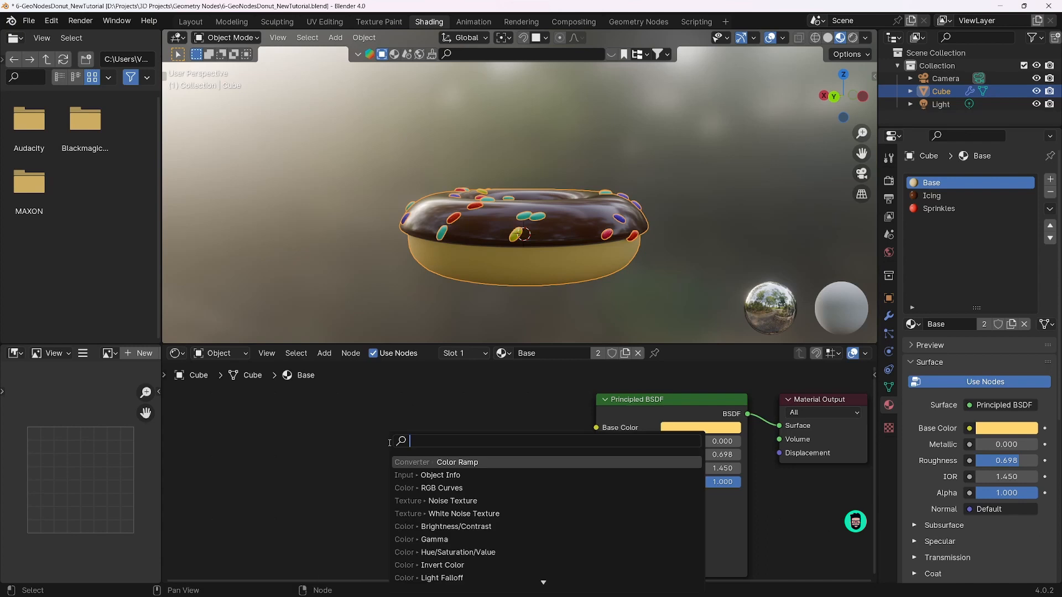
text(ise)
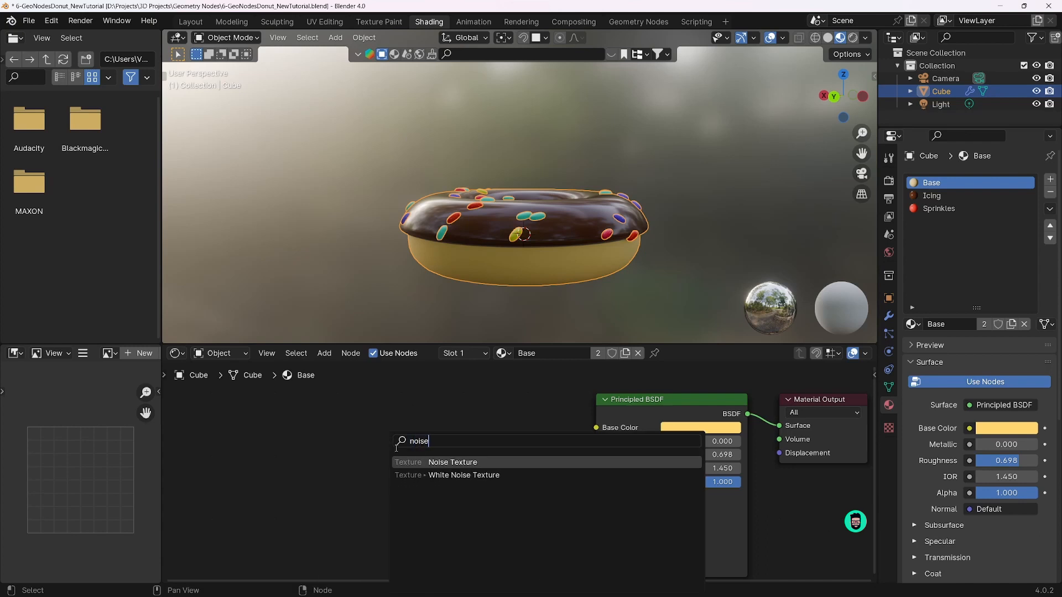
key(Return)
Add a Color Ramp fed by the Noise Texture's Fac and connect its Color to the Principled BSDF's Base Color
drag(386, 436, 447, 441)
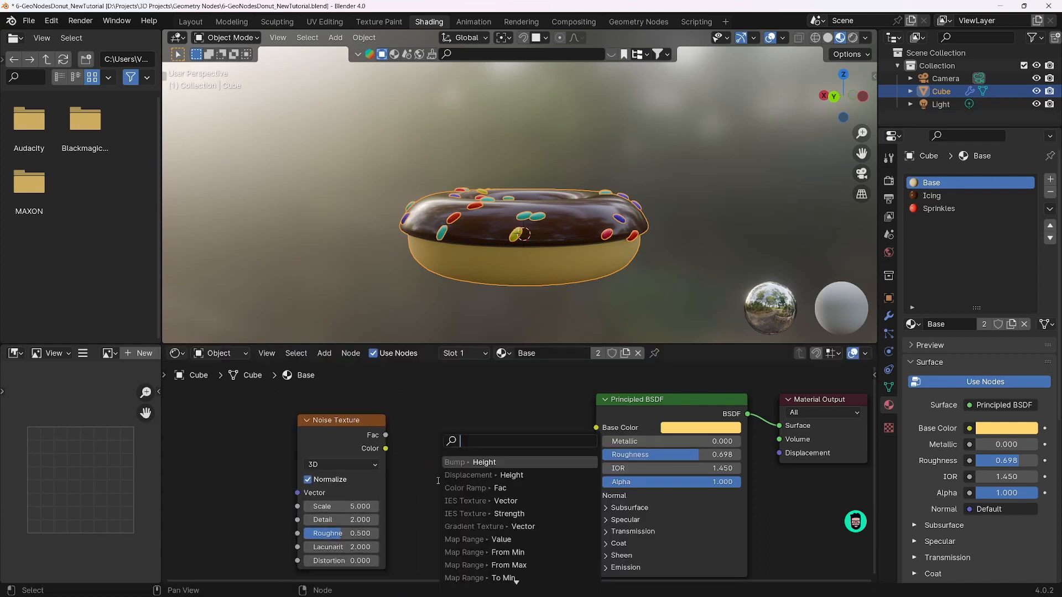
text(color ra)
key(Return)
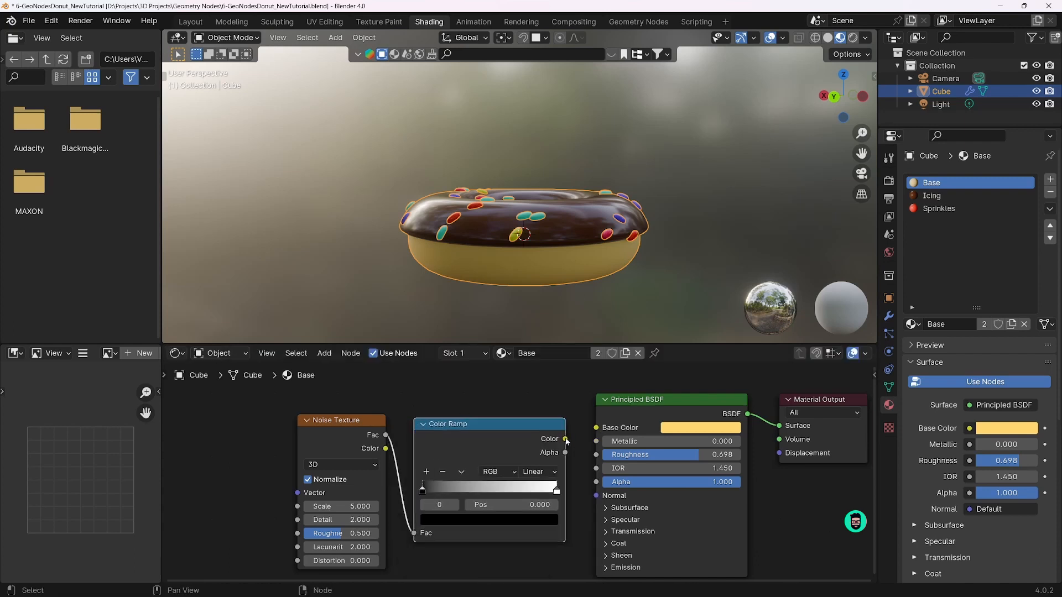
drag(565, 440, 588, 433)
drag(594, 428, 597, 428)
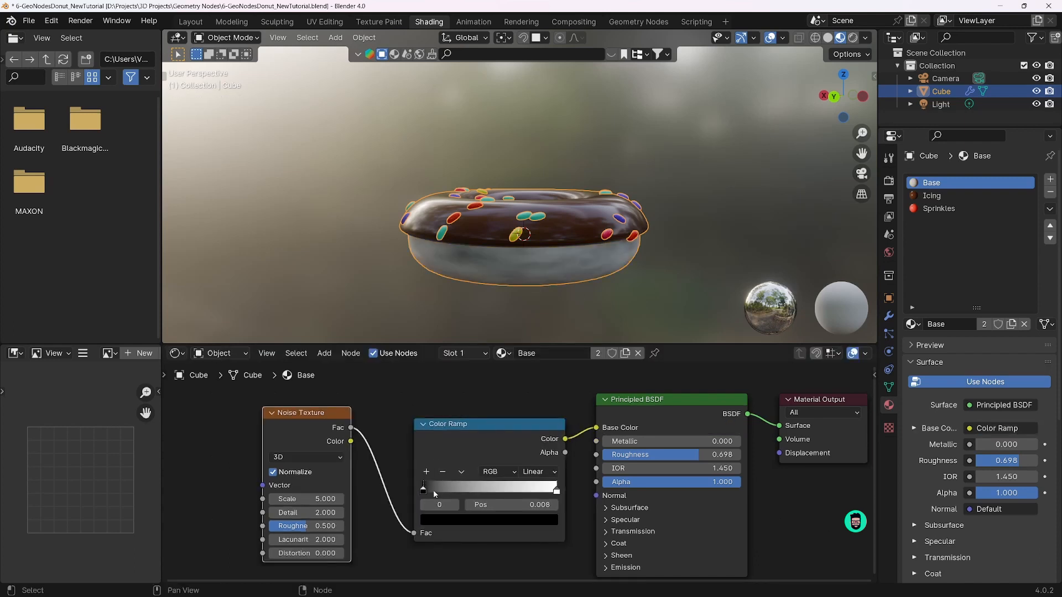
Sharpen the noise by bringing the black stop to 0.479 and the white stop to about 0.55, and set the noise scale to 46.9
drag(425, 491, 487, 500)
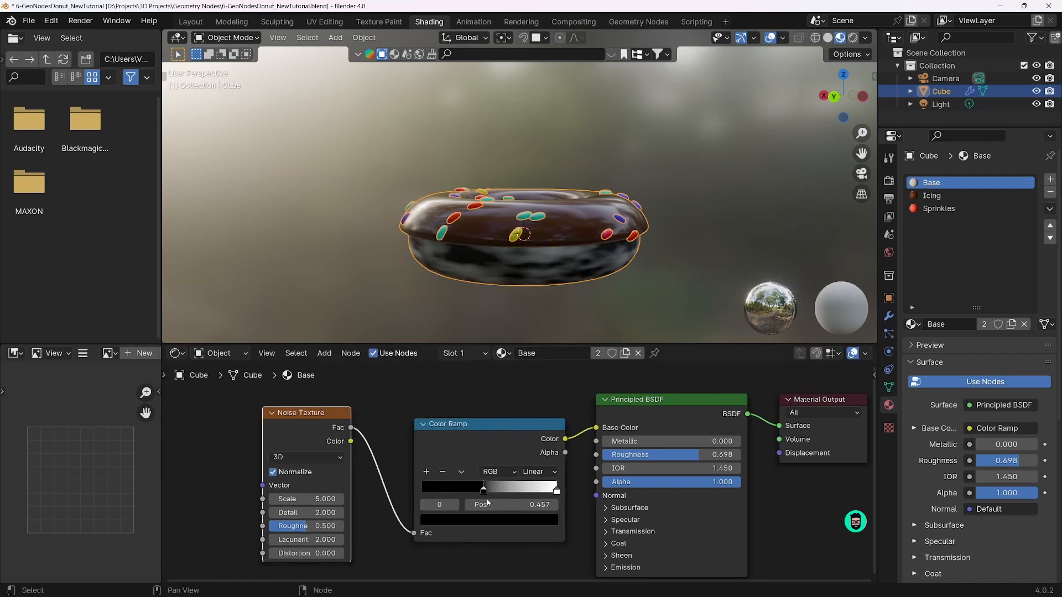
drag(555, 490, 497, 495)
drag(485, 494, 488, 496)
drag(310, 500, 456, 499)
mouse_move(346, 499)
mouse_down()
mouse_move(388, 498)
mouse_move(354, 491)
mouse_up()
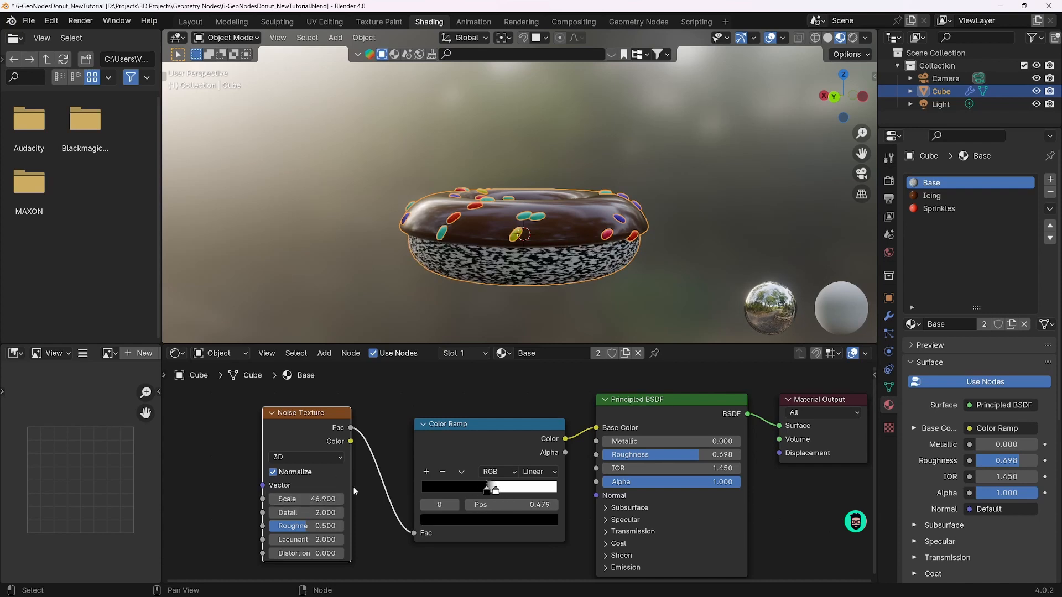
Color the Base ramp's first stop with hex EFB478 and its second stop with hex FFA358
click(489, 519)
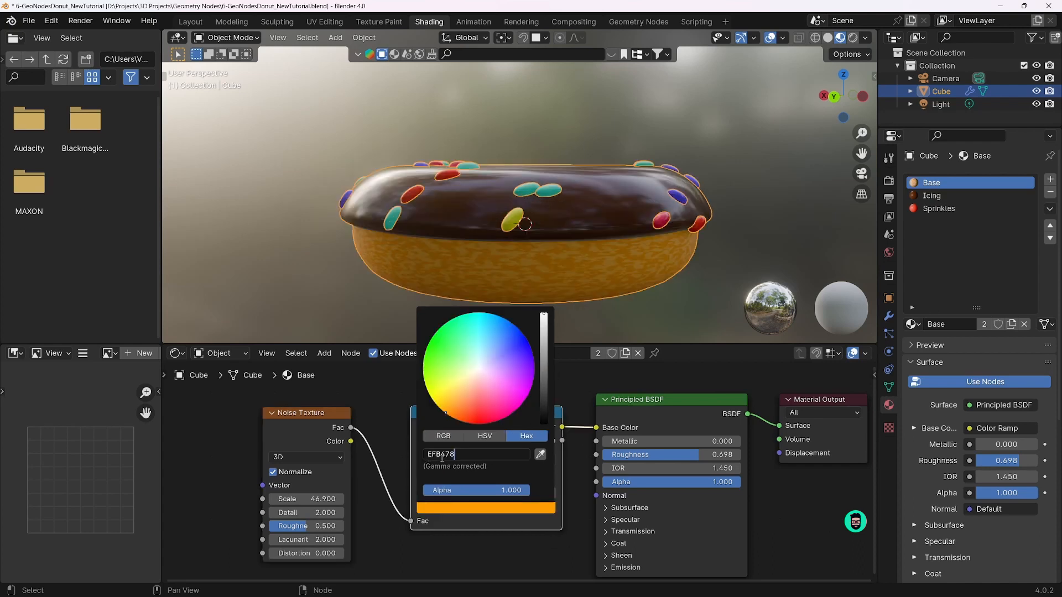
key(Return)
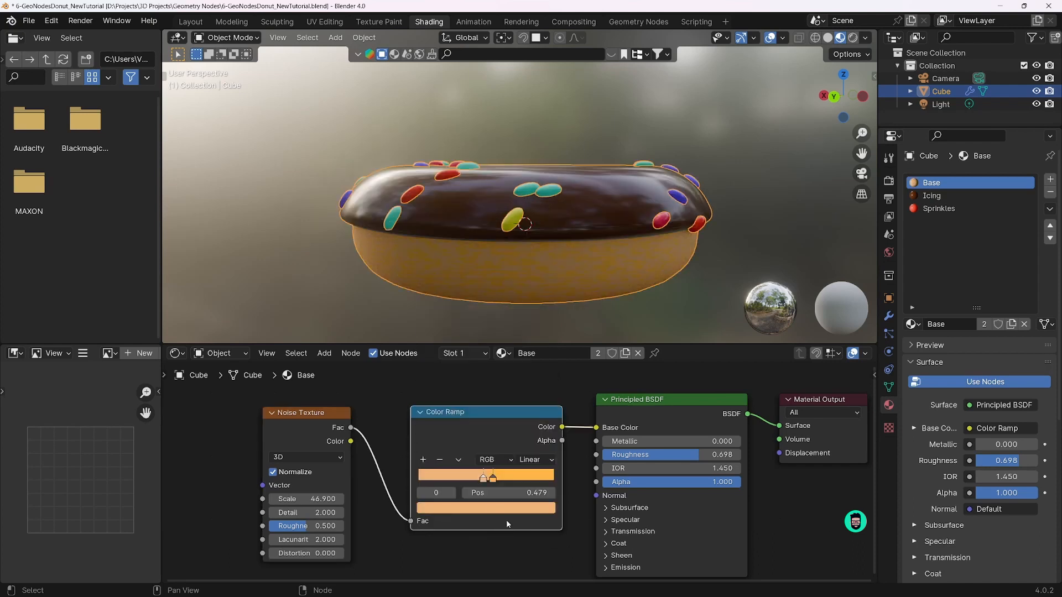
click(487, 508)
click(485, 454)
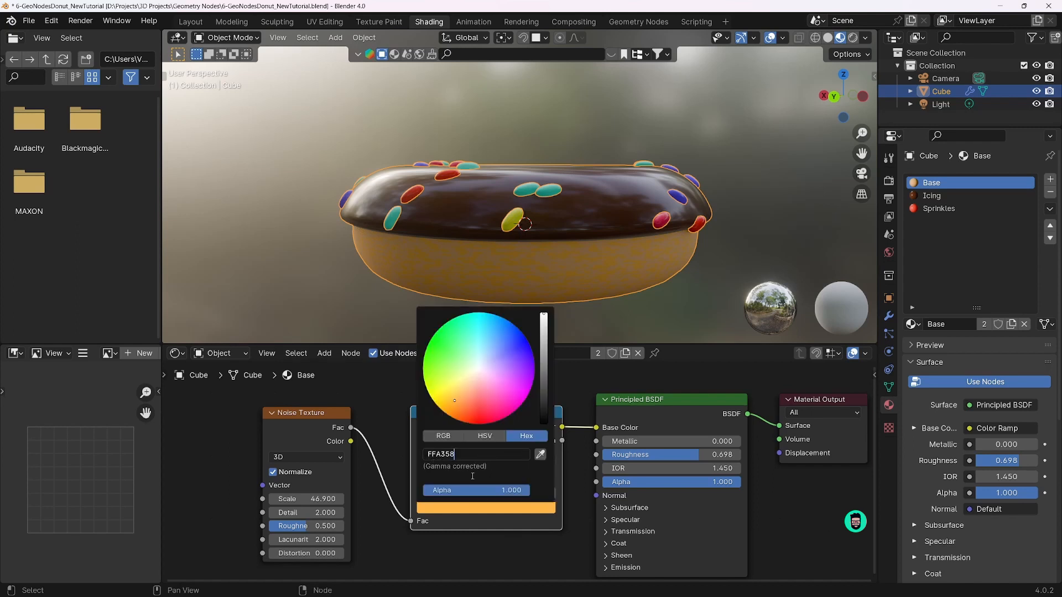
text(FFA358)
key(Return)
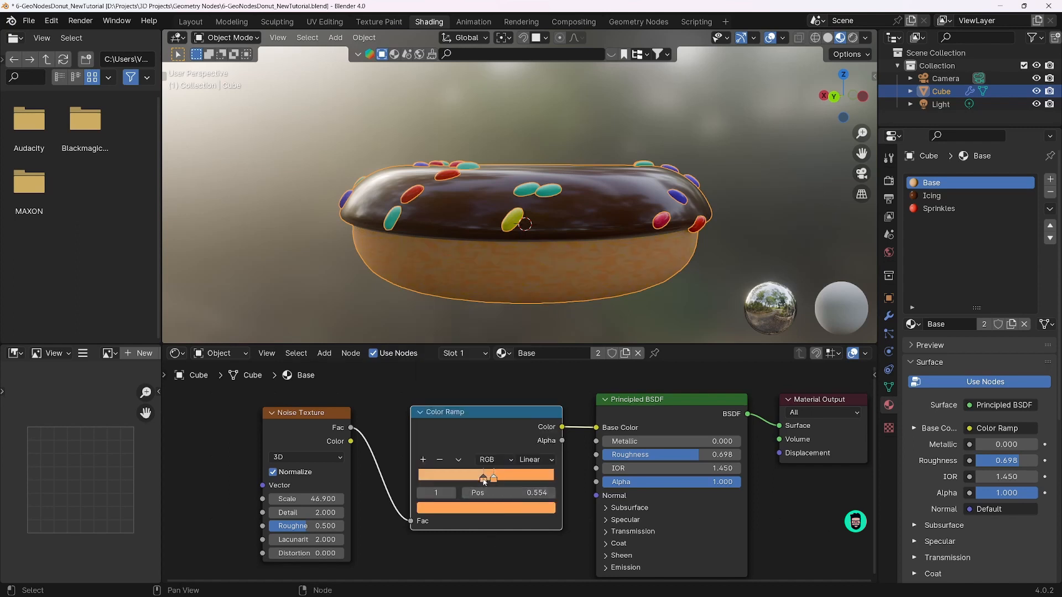
Spread the Base ramp's two stops apart, the first at 0.326, and move the Noise Texture and Color Ramp farther from the Principled BSDF
mouse_move(469, 479)
mouse_down()
mouse_move(447, 480)
mouse_move(463, 479)
mouse_up()
click(494, 479)
scroll(501, 466, down, 2)
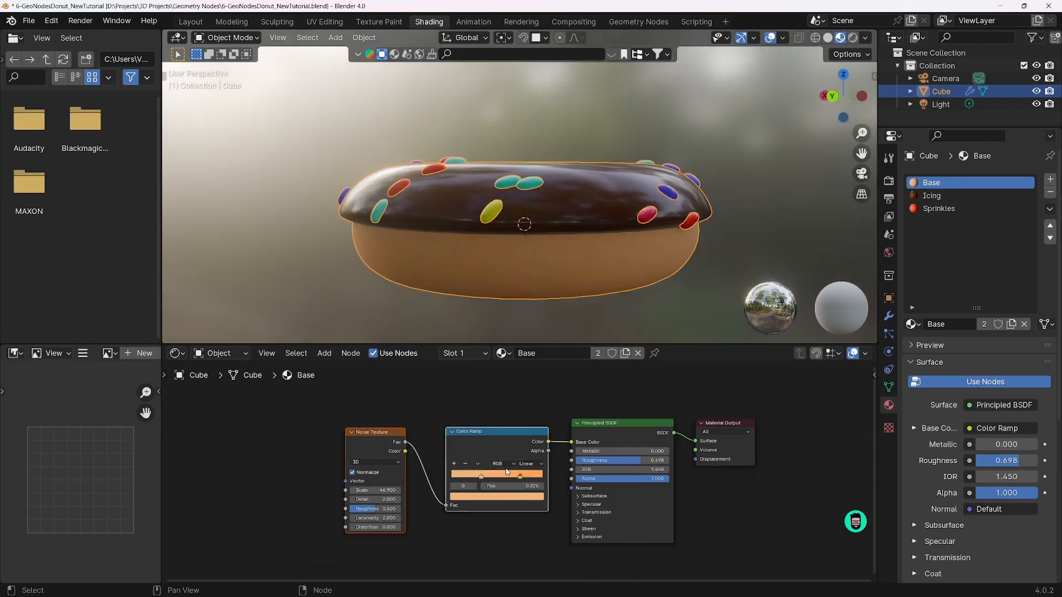
key(g)
click(375, 464)
click(562, 478)
middle_drag(562, 478, 585, 465)
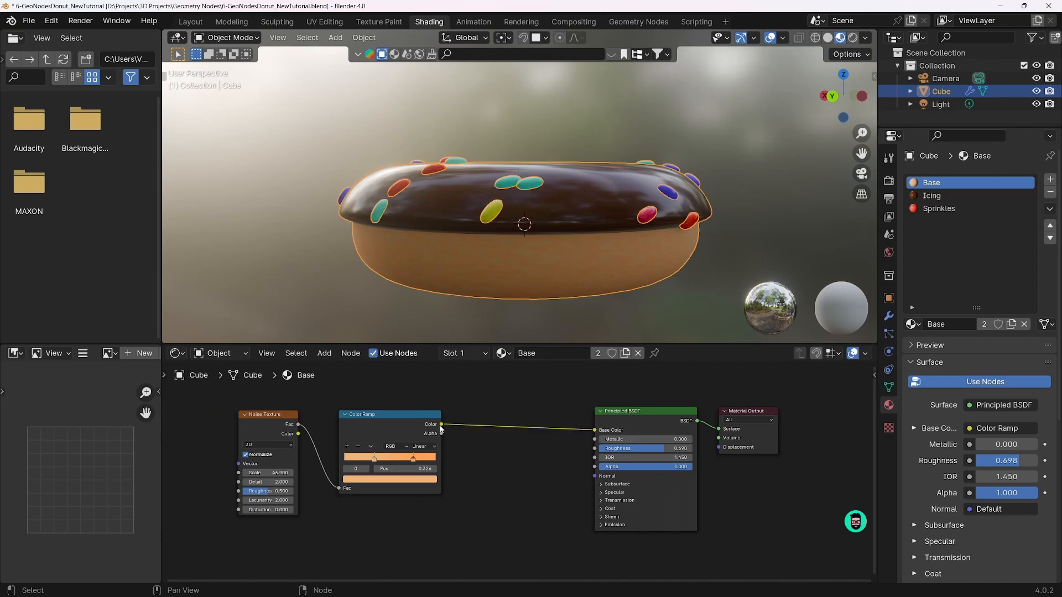
Add a Bump node with its Height fed by the Color Ramp's Color and connect its Normal to the Principled BSDF's Normal
drag(442, 426, 472, 430)
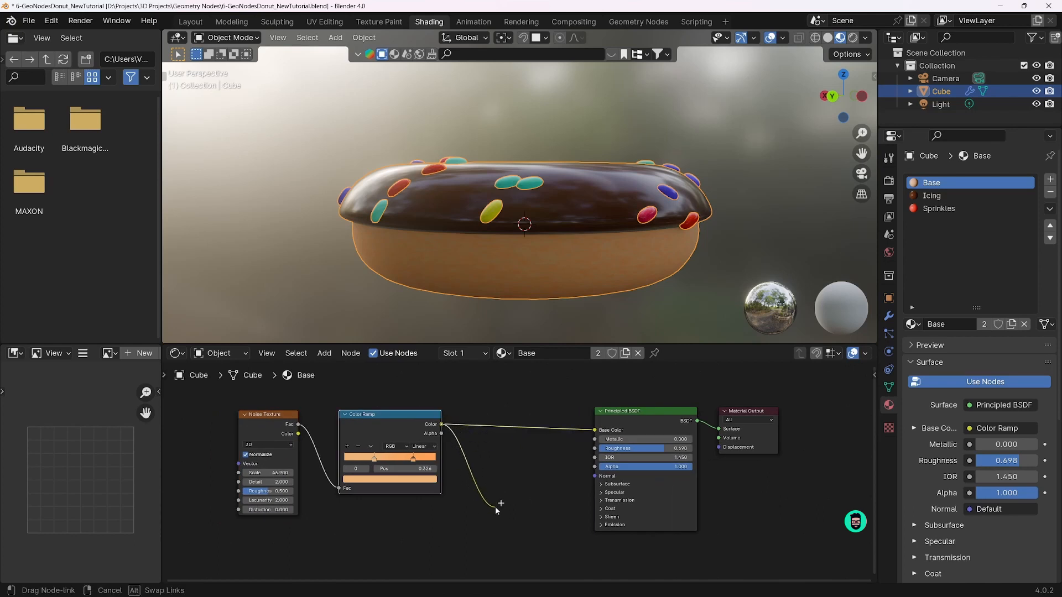
drag(496, 510, 496, 508)
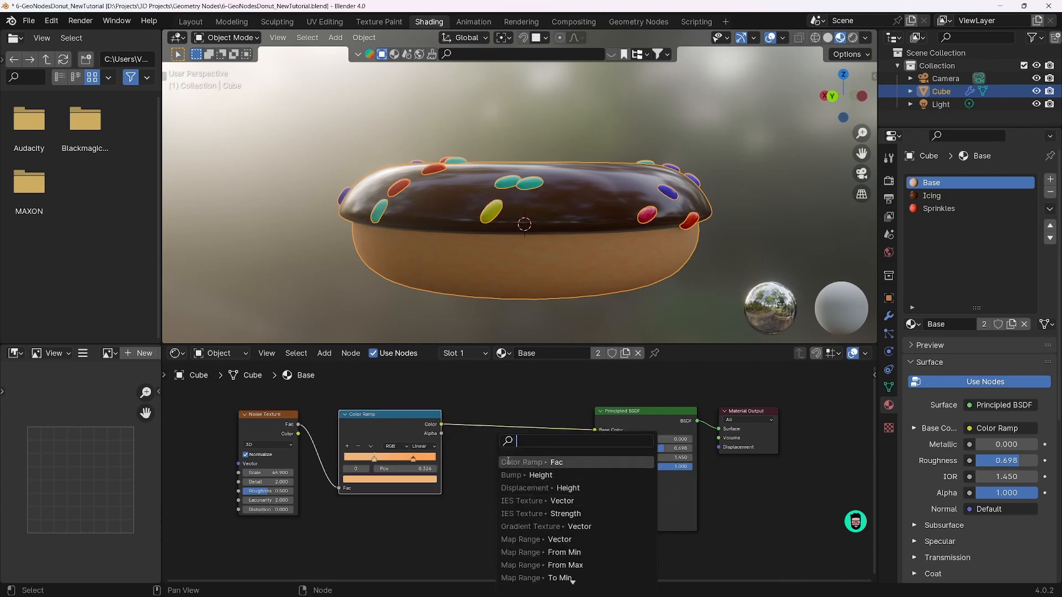
click(525, 475)
click(531, 462)
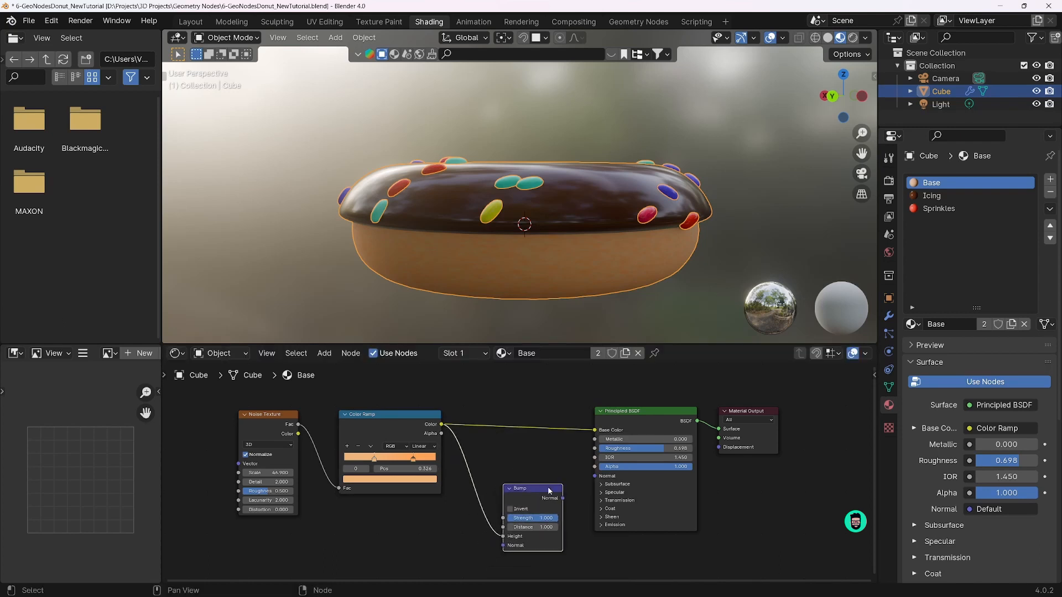
scroll(531, 514, up, 2)
drag(578, 487, 642, 455)
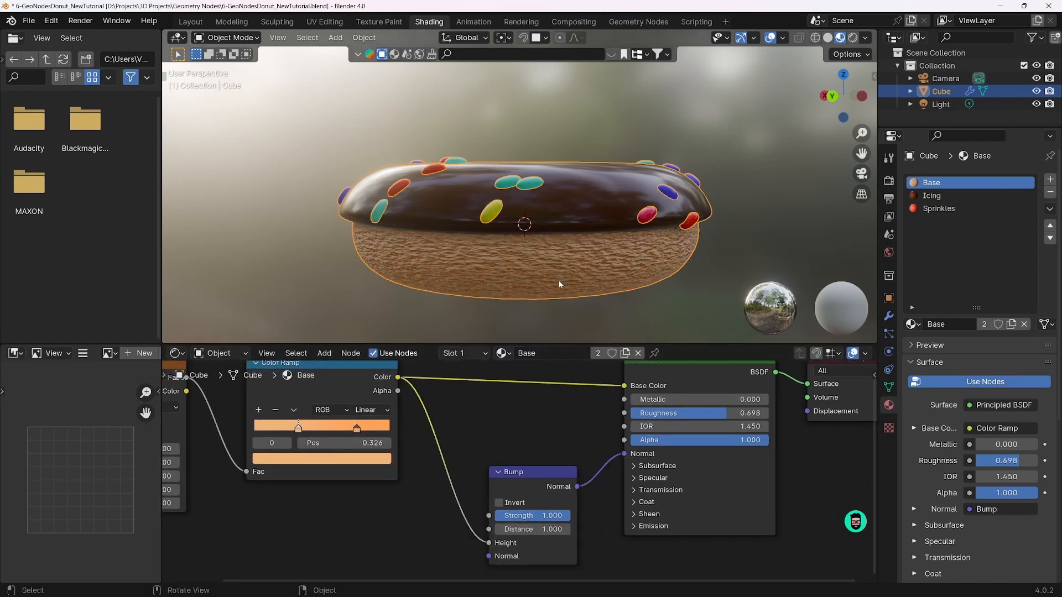
Lower the Bump node's strength to 0.153 in the Base material and save the file
middle_drag(559, 281, 506, 231)
scroll(506, 241, up, 3)
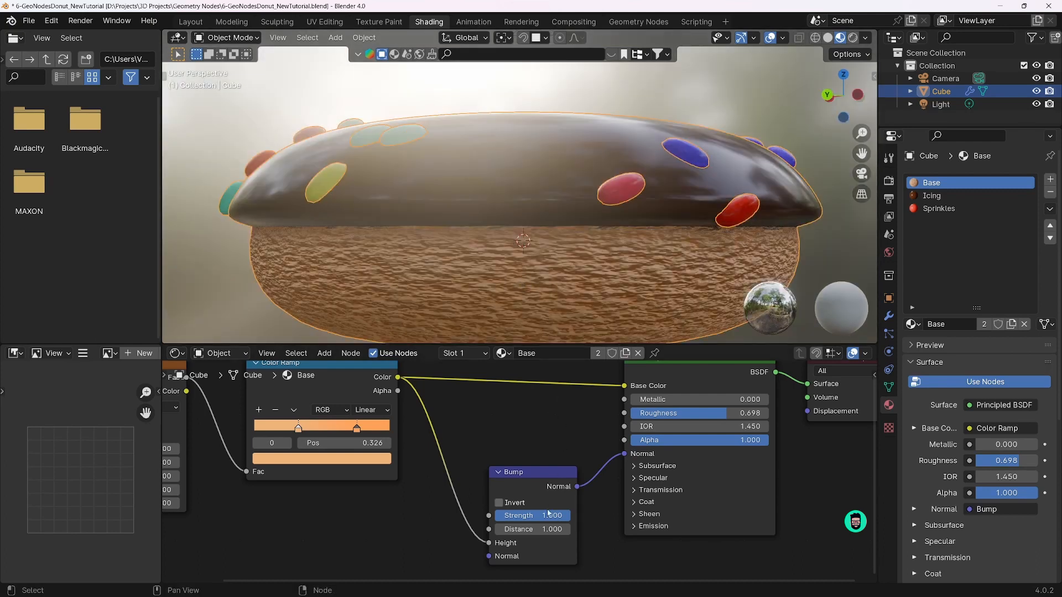
drag(550, 516, 517, 516)
middle_drag(540, 260, 553, 243)
key(ctrl+s)
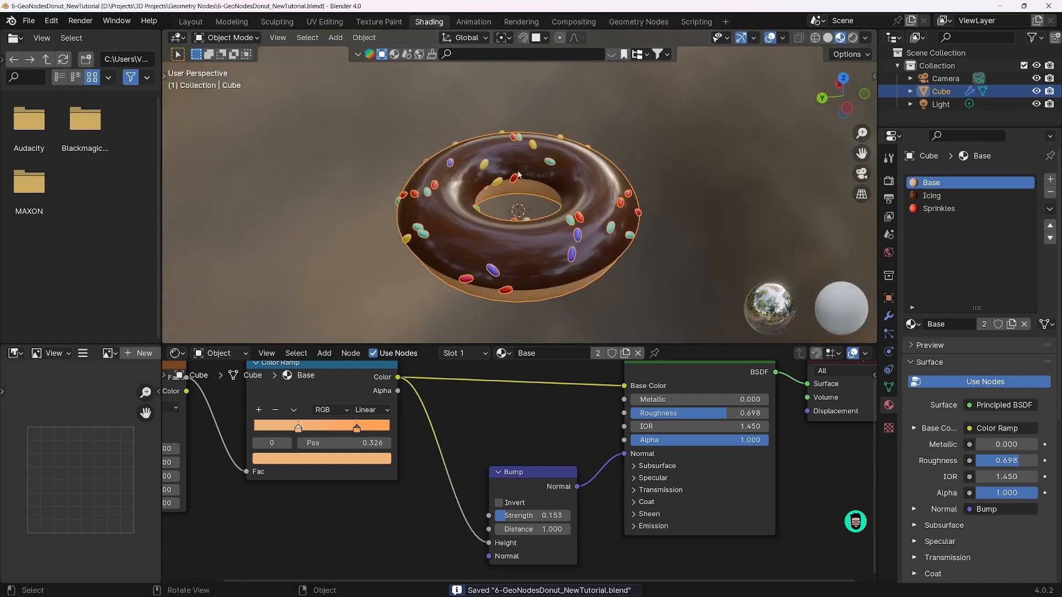
Switch to the Geometry Nodes workspace and set the sprinkle Cylinder's side segments to 2
click(612, 23)
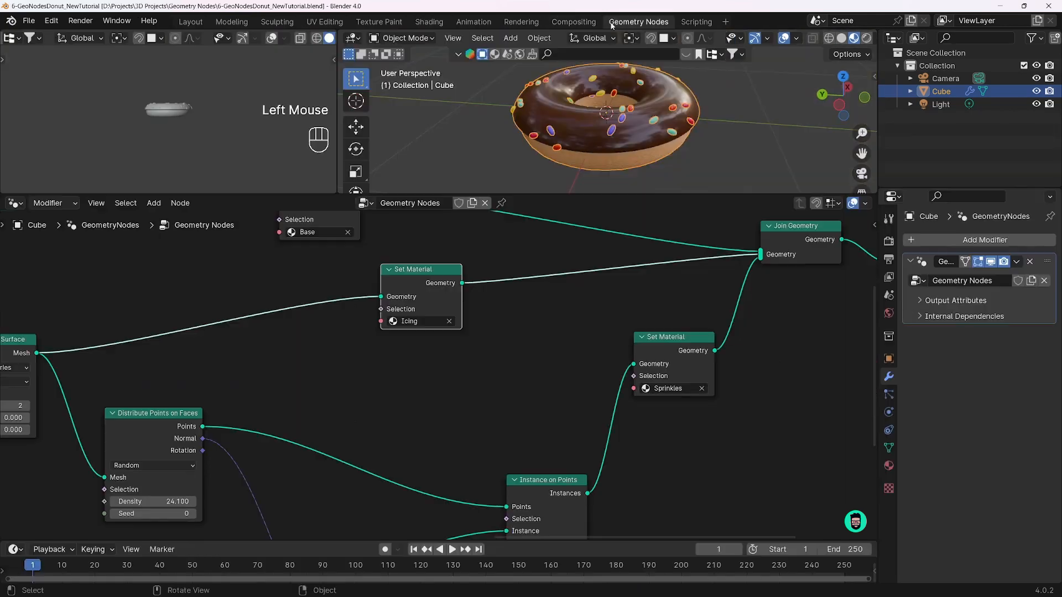
scroll(548, 320, down, 2)
middle_drag(464, 350, 648, 370)
scroll(586, 125, up, 3)
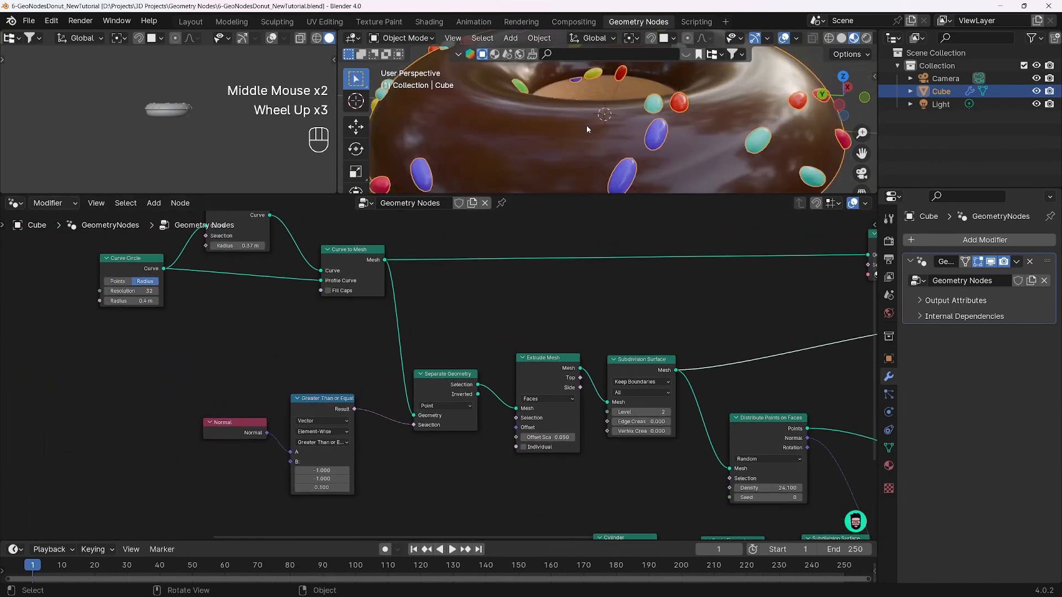
middle_drag(587, 125, 557, 139)
scroll(582, 138, up, 2)
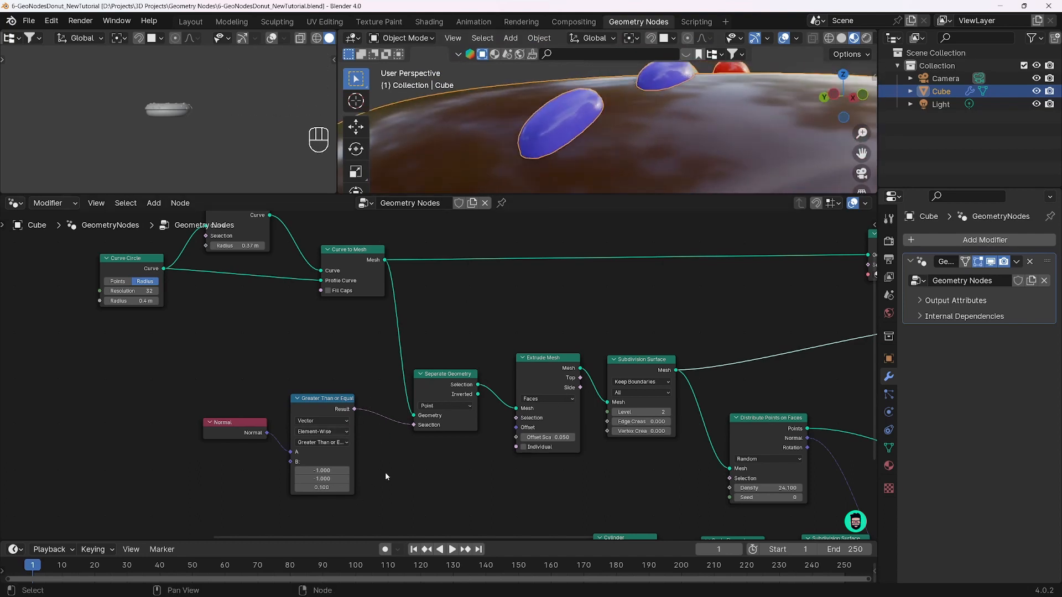
middle_drag(384, 457, 346, 345)
middle_drag(517, 432, 457, 378)
scroll(557, 515, up, 3)
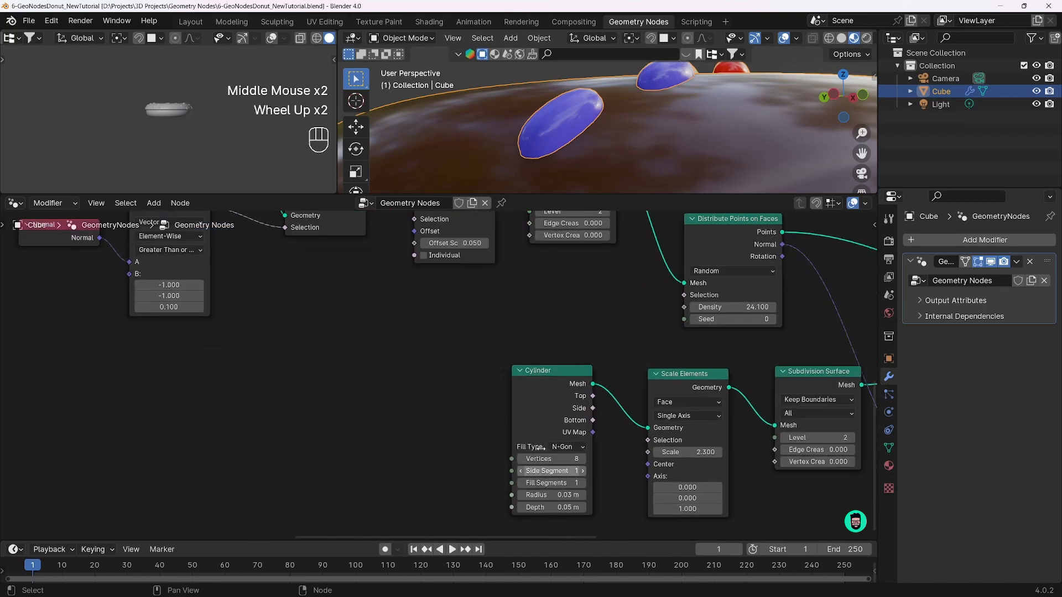
middle_drag(594, 481, 558, 447)
click(558, 446)
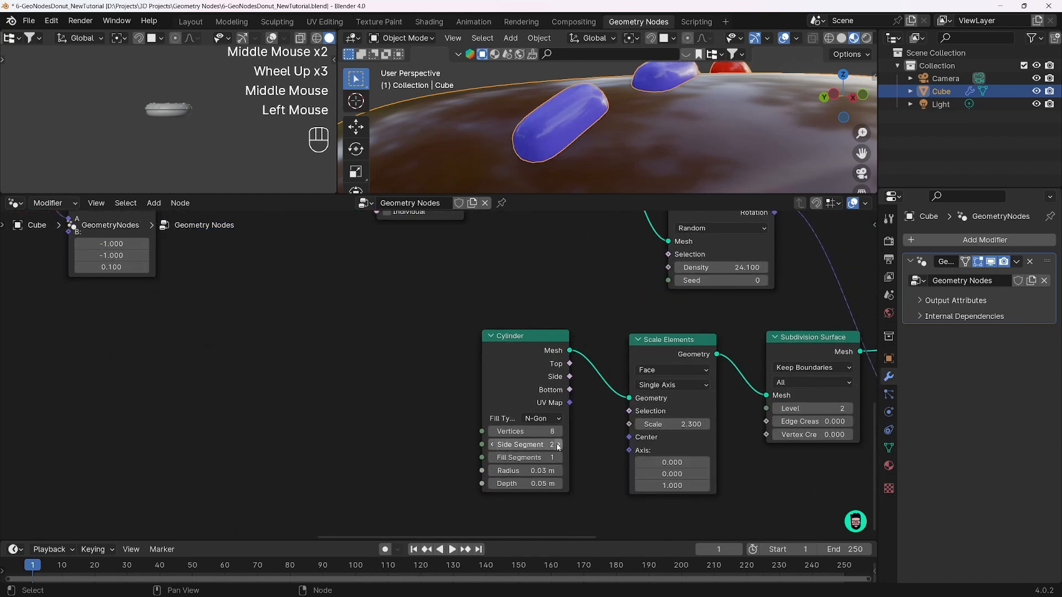
middle_drag(568, 164, 556, 108)
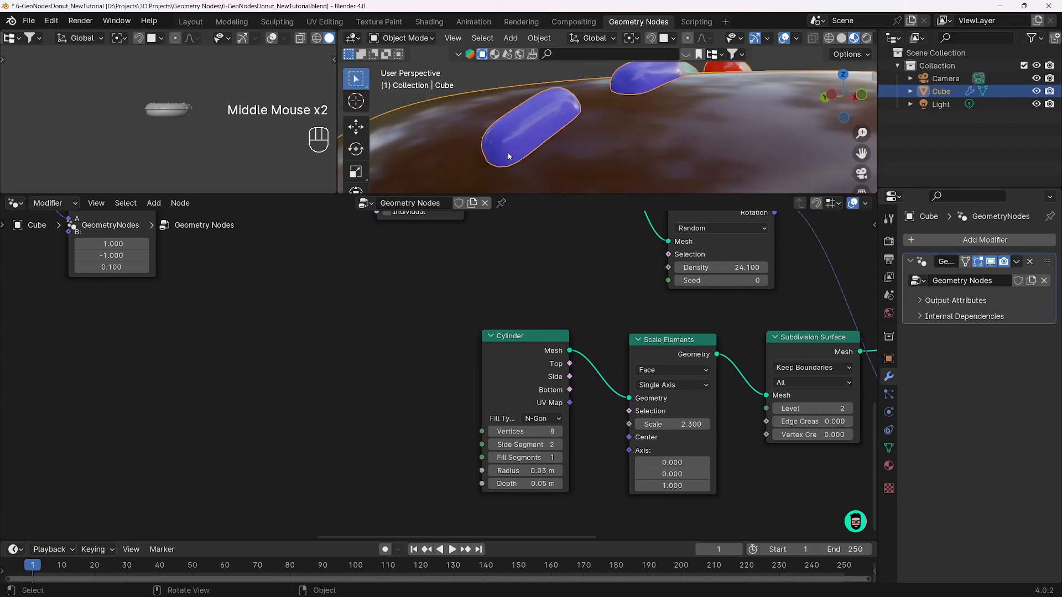
Try 2 fill segments on the sprinkle Cylinder and return it to 1
click(559, 458)
middle_drag(548, 172, 512, 131)
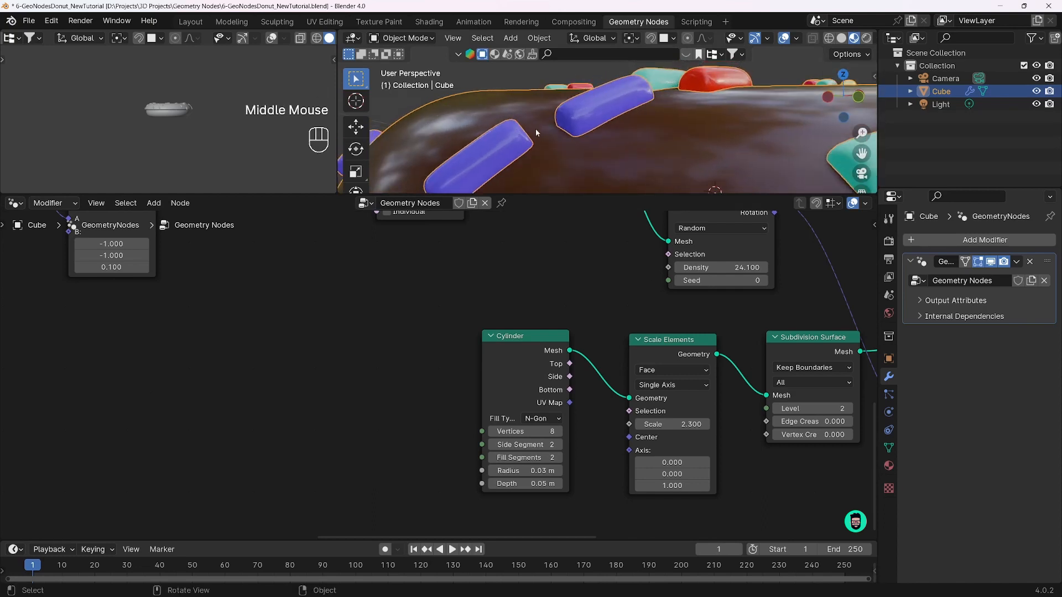
click(489, 457)
Reposition the Separate Geometry, Extrude Mesh and Subdivision Surface nodes with their neighbours to open a gap before Extrude Mesh
scroll(441, 322, down, 3)
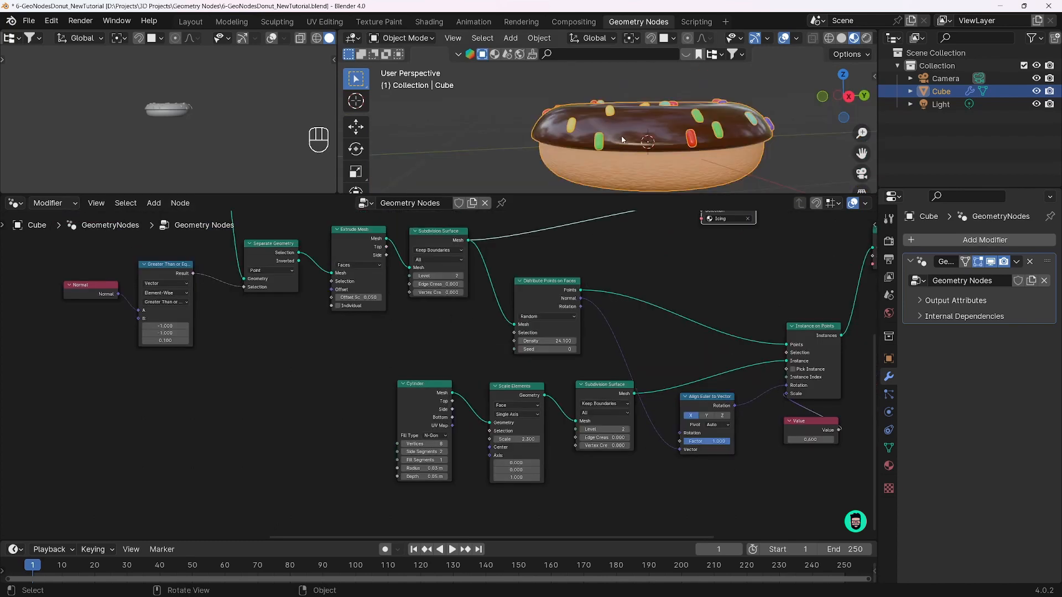
middle_drag(622, 140, 530, 158)
scroll(561, 164, down, 2)
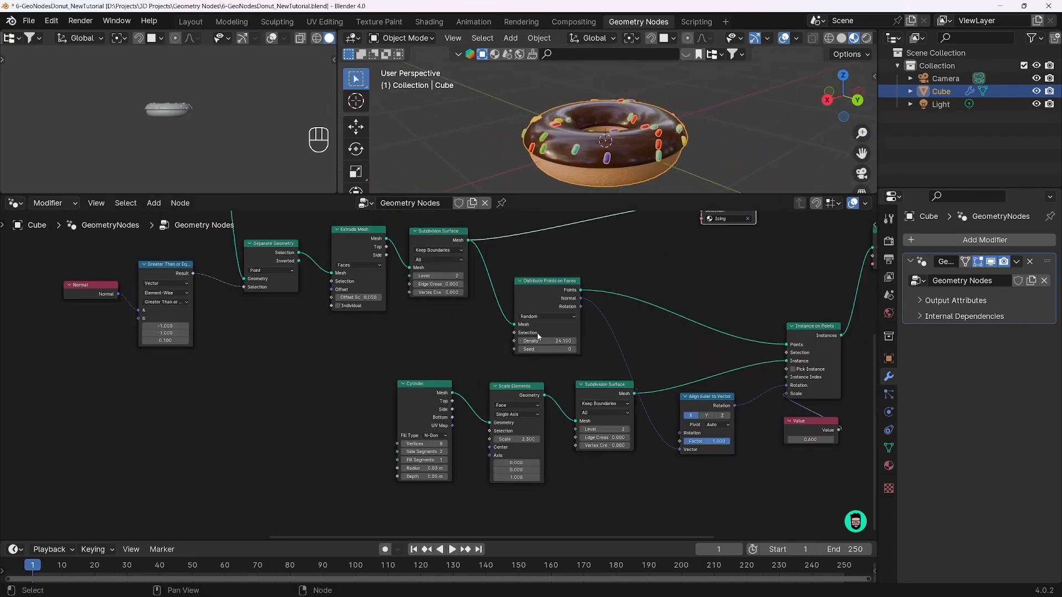
middle_drag(389, 350, 578, 414)
mouse_move(464, 306)
mouse_down()
mouse_move(451, 306)
mouse_move(460, 306)
mouse_up()
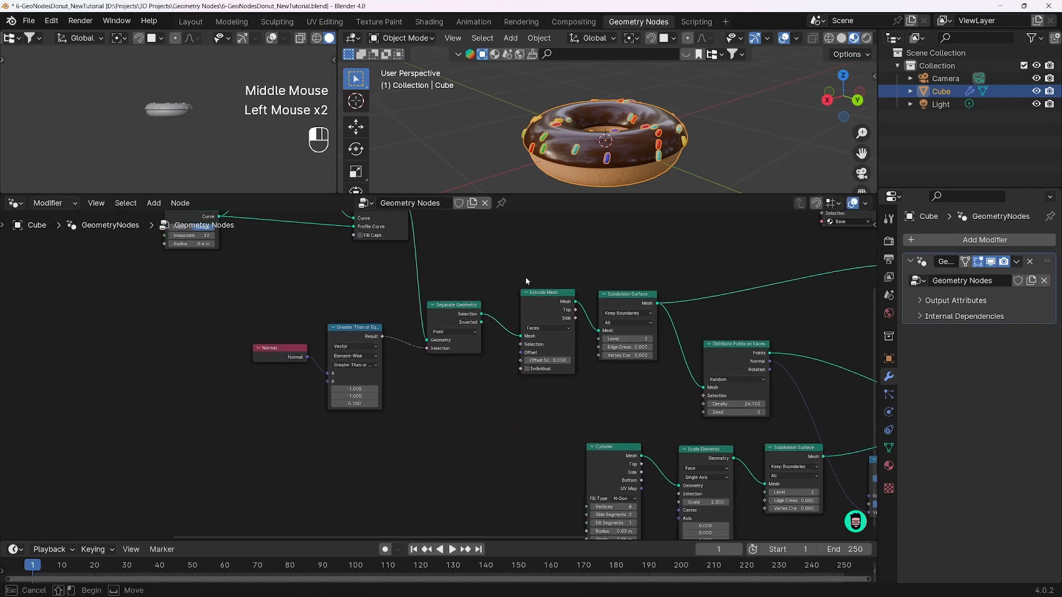
drag(513, 267, 631, 377)
key(g)
click(647, 376)
drag(242, 278, 469, 393)
key(g)
click(436, 381)
Duplicate the Separate Geometry node onto the link before Extrude Mesh and set the copy's domain to Face
scroll(439, 310, up, 2)
drag(428, 275, 441, 278)
click(436, 278)
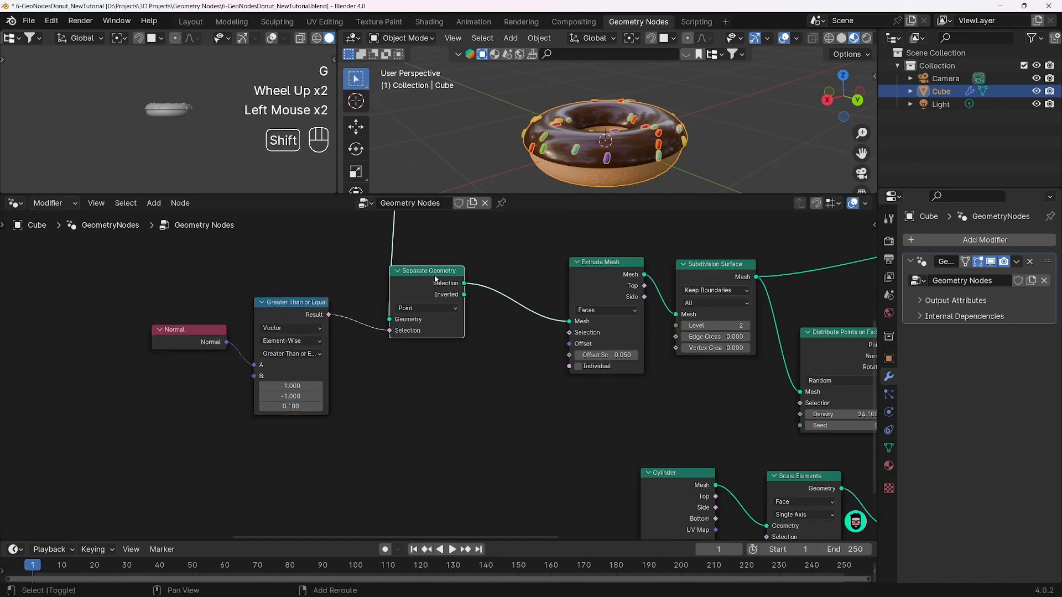
key(shift+d)
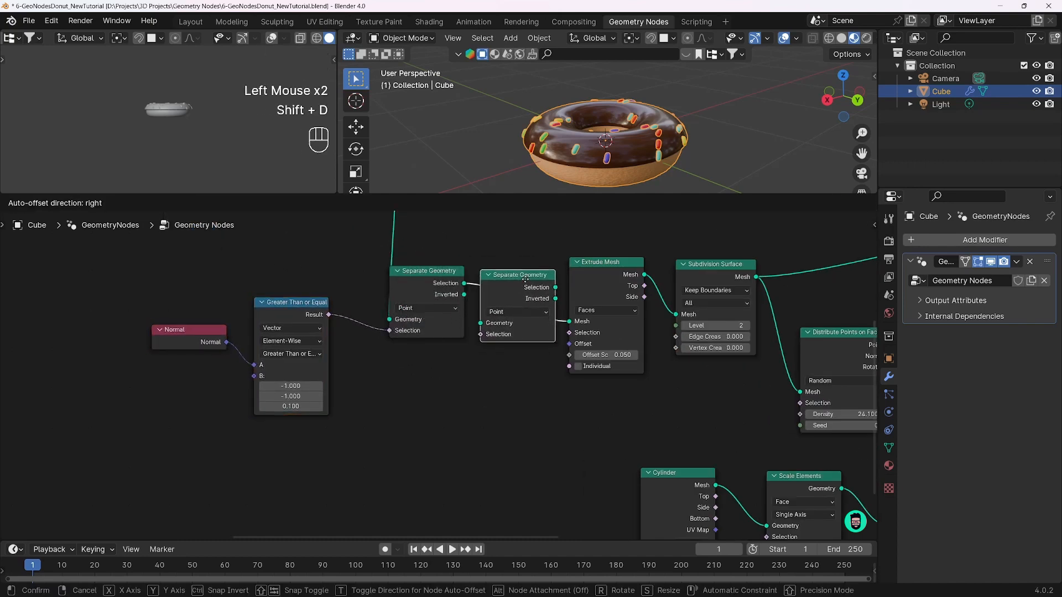
click(558, 281)
click(537, 313)
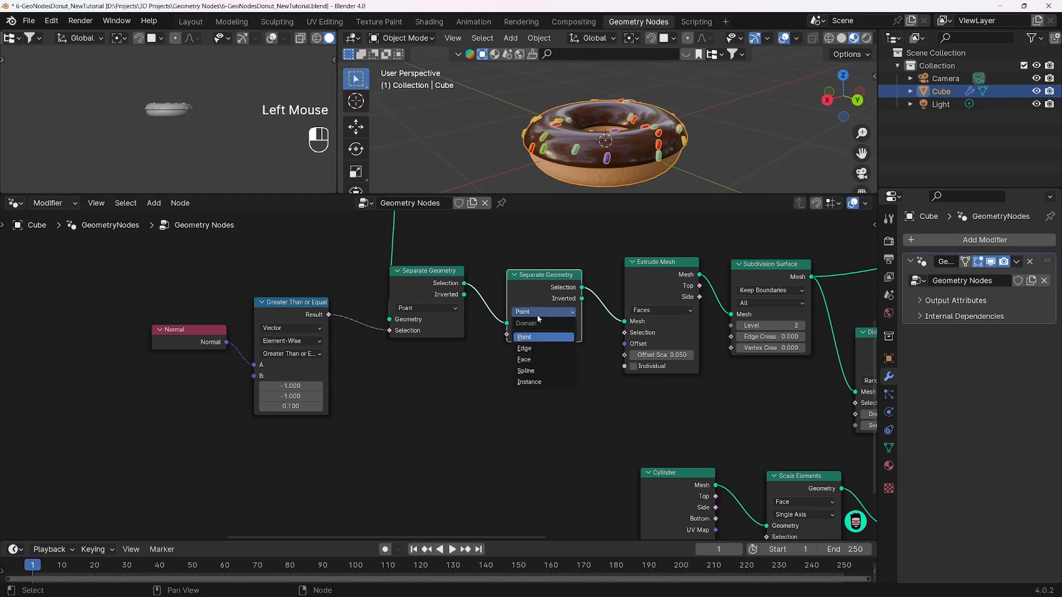
click(533, 360)
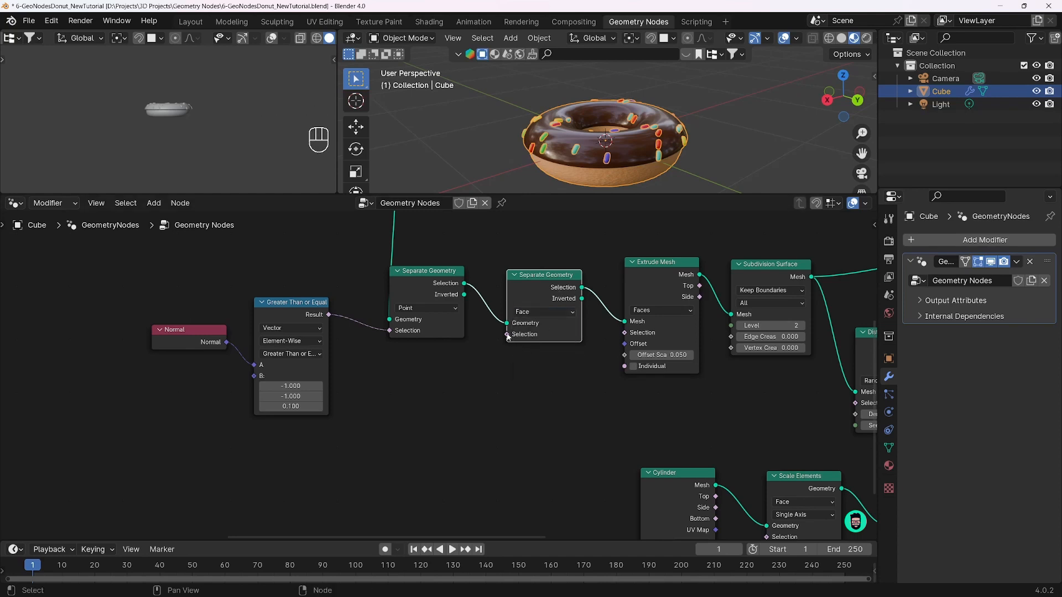
click(483, 391)
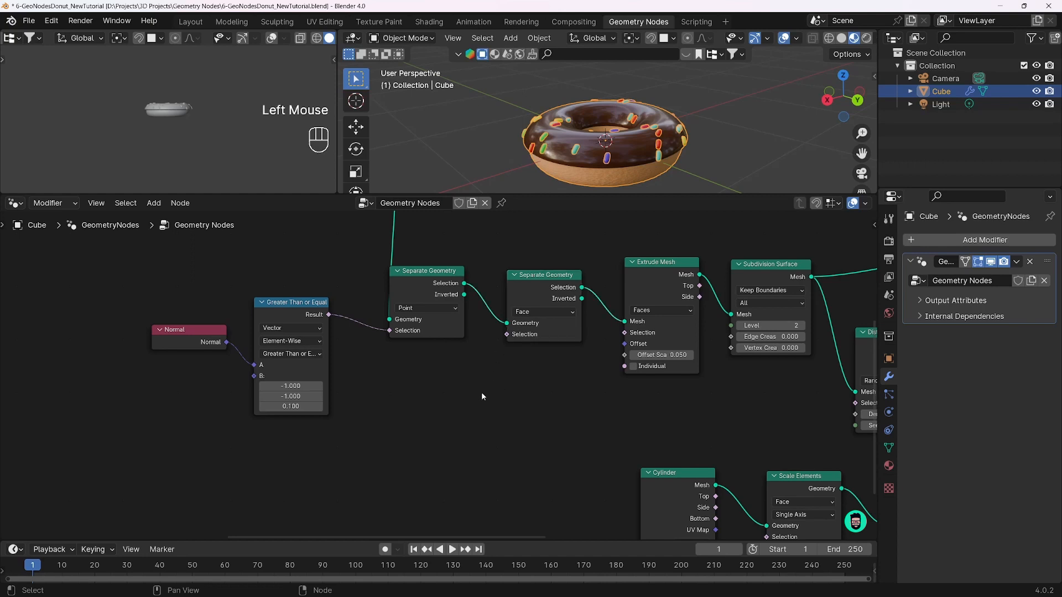
Add a Boolean Random Value node and connect its Value to the second Separate Geometry's Selection
key(shift+a)
text(random)
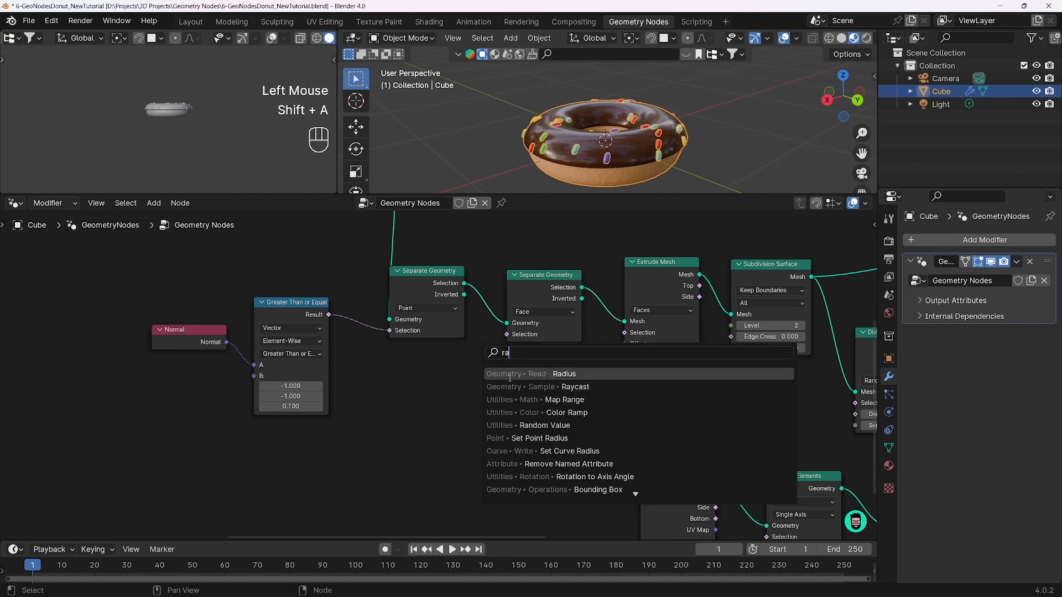
key(Return)
click(404, 363)
click(457, 395)
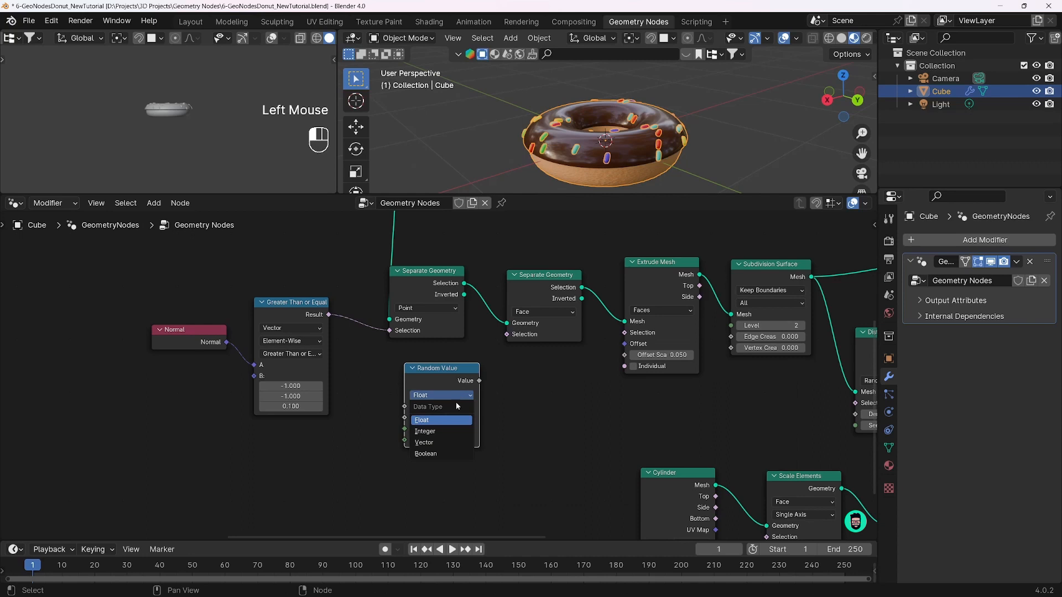
click(451, 454)
drag(479, 380, 507, 334)
middle_drag(619, 162, 545, 137)
scroll(619, 165, up, 3)
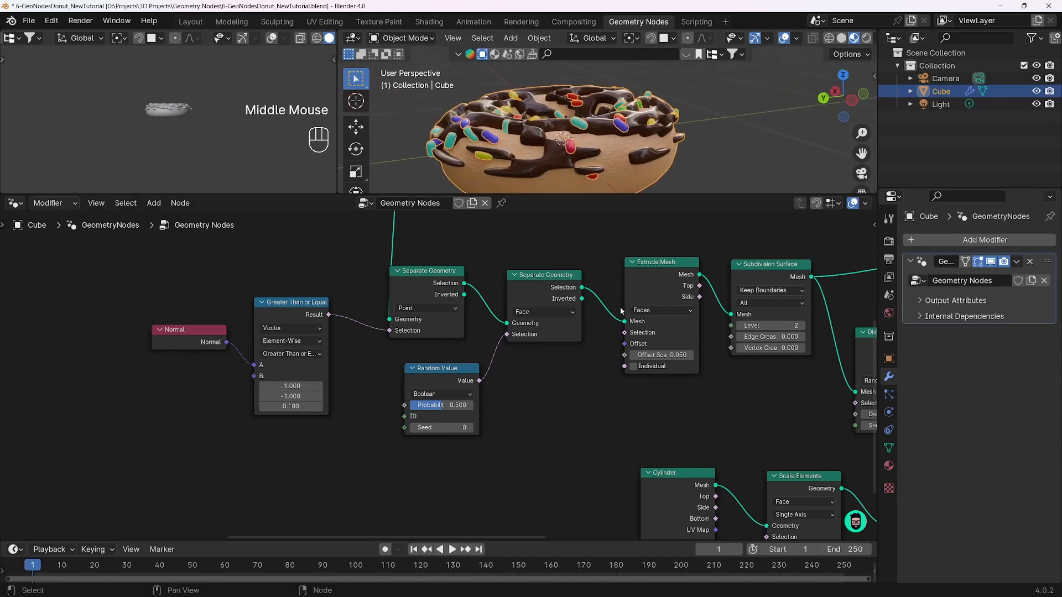
Shift the Distribute Points on Faces node slightly and raise the Random Value probability to 0.883
middle_drag(722, 375, 496, 387)
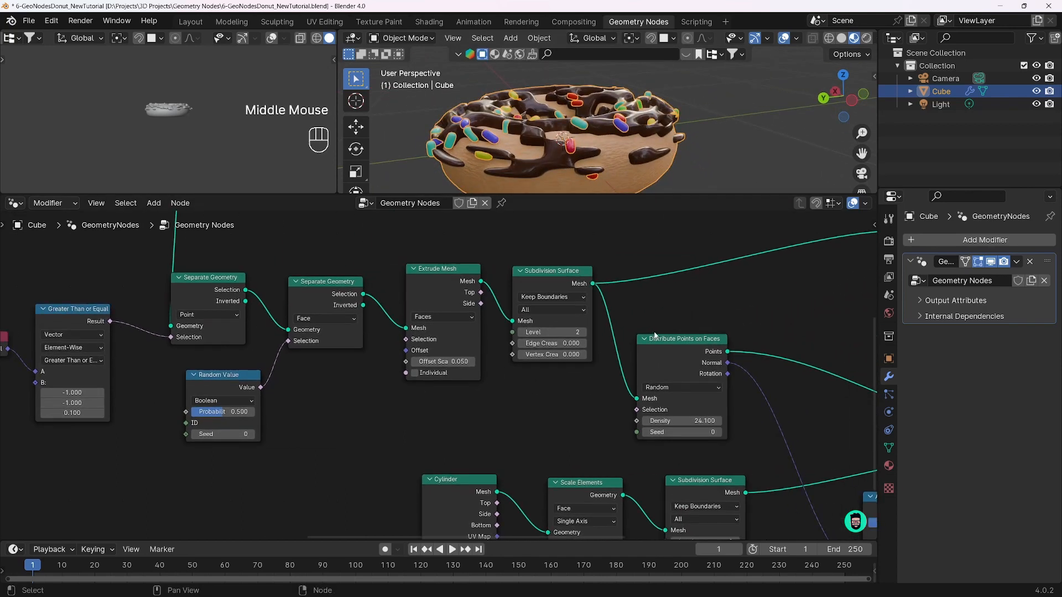
drag(677, 349, 664, 346)
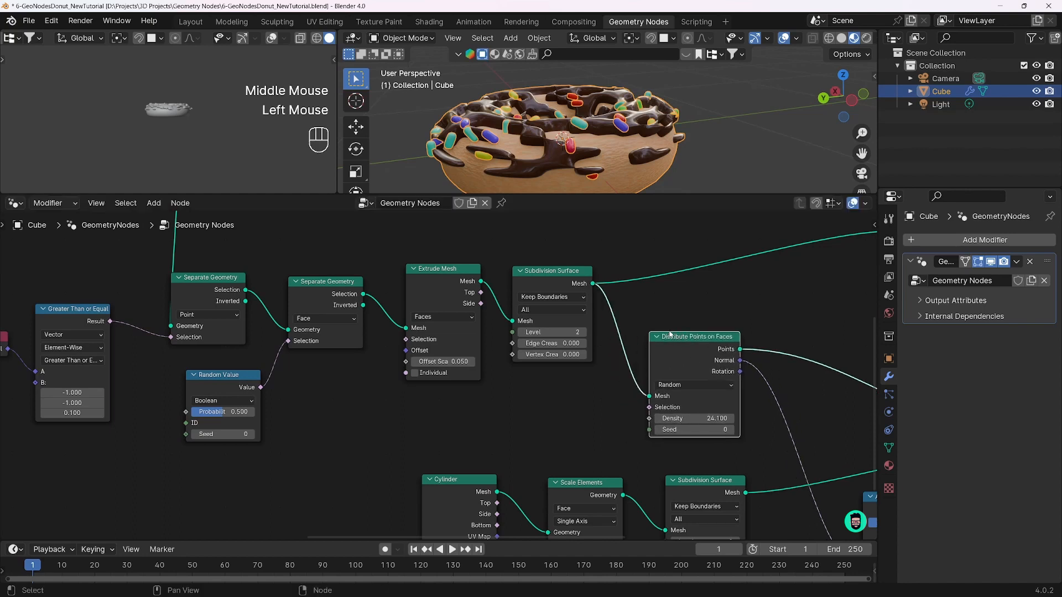
middle_drag(531, 141, 548, 150)
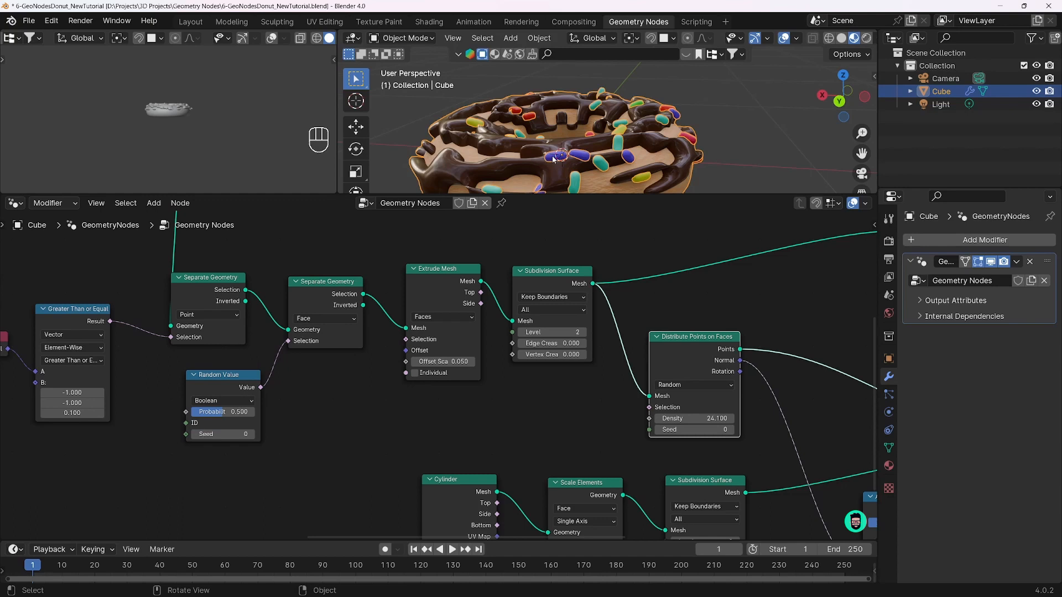
middle_drag(349, 403, 505, 404)
drag(382, 412, 425, 412)
scroll(562, 156, down, 2)
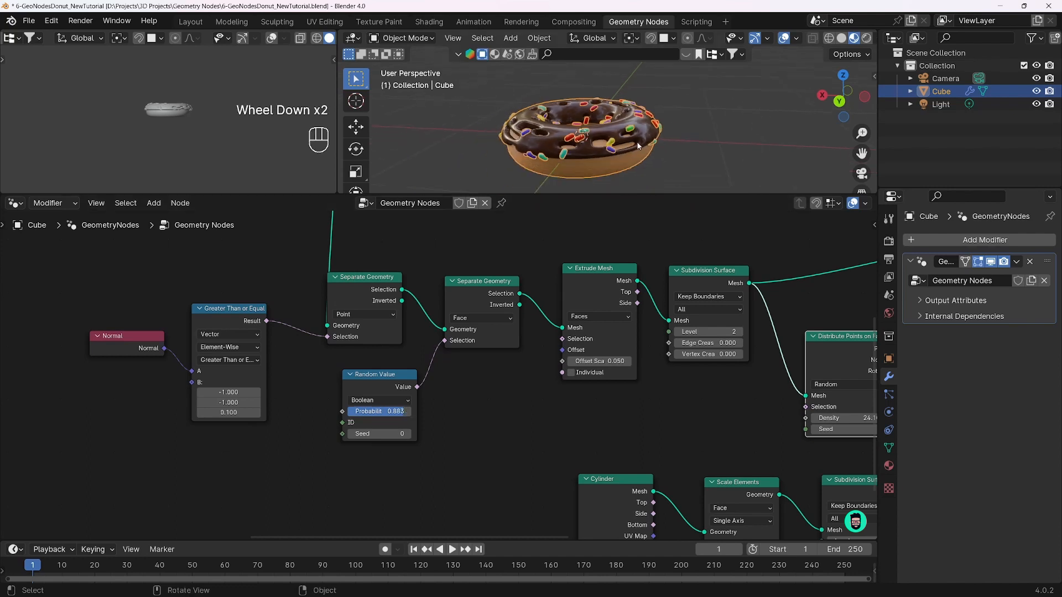
scroll(562, 157, up, 1)
mouse_move(562, 157)
middle_down()
mouse_move(598, 124)
mouse_move(553, 146)
middle_up()
middle_drag(664, 138, 623, 138)
click(589, 254)
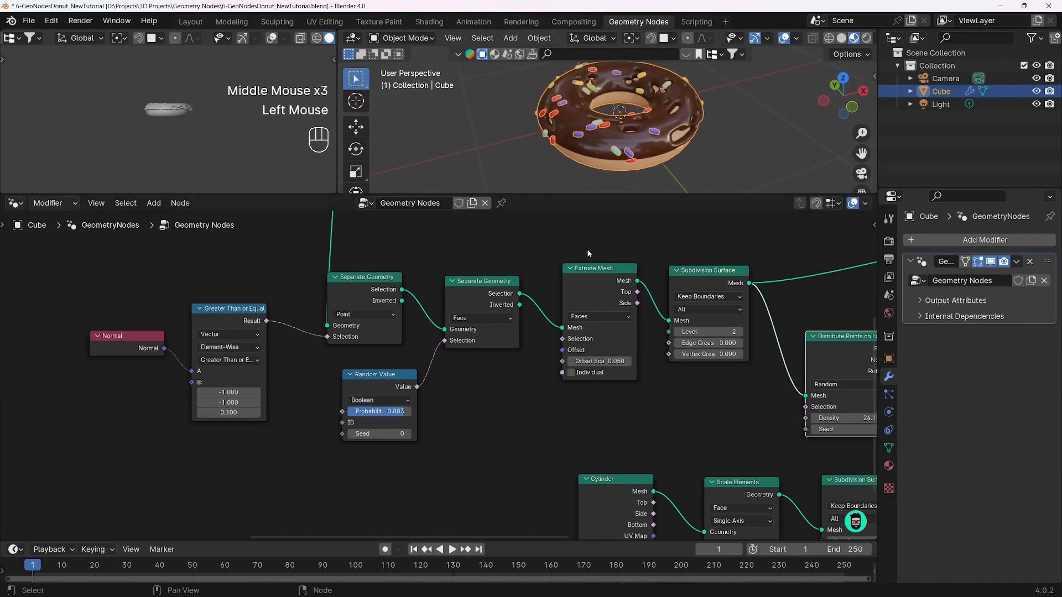
Enlarge the 3D viewport above the node editor and set the Random Value probability to 0.939
drag(600, 193, 625, 392)
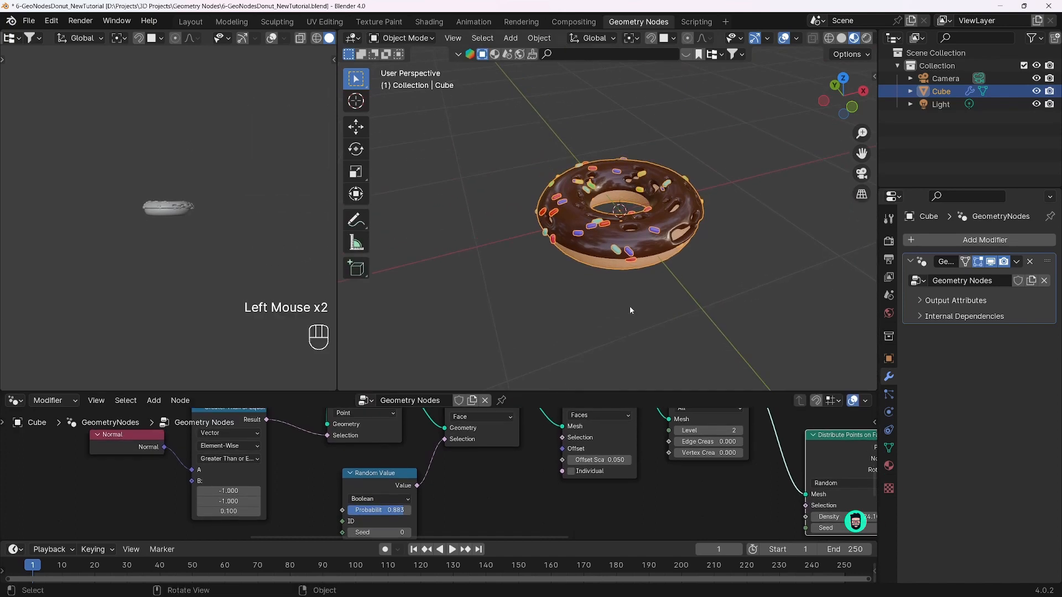
shift+middle_drag(630, 306, 653, 277)
scroll(652, 276, down, 1)
scroll(653, 276, up, 2)
middle_drag(653, 277, 712, 256)
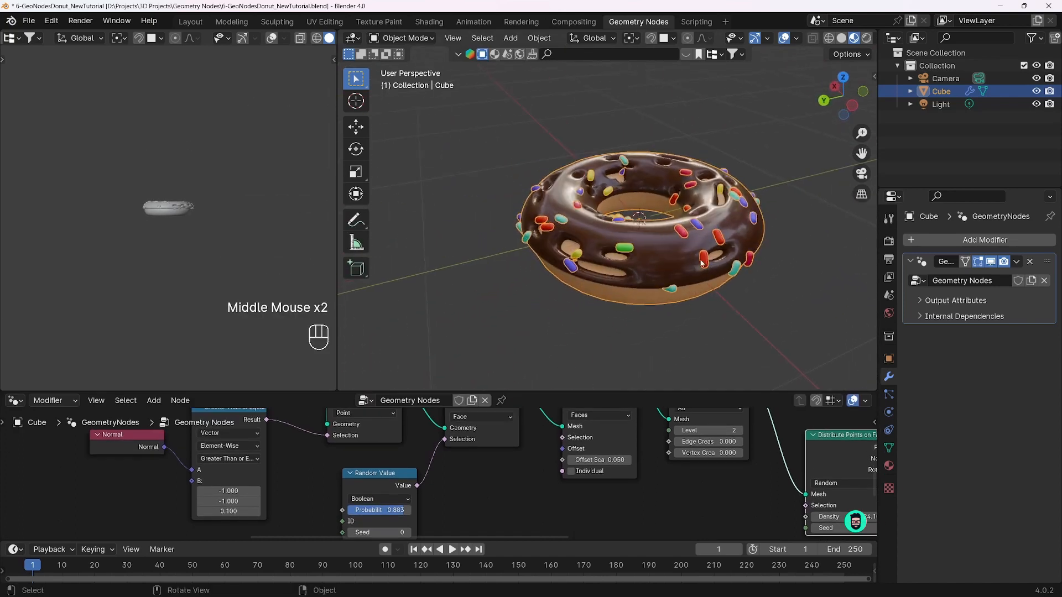
middle_drag(494, 449, 512, 426)
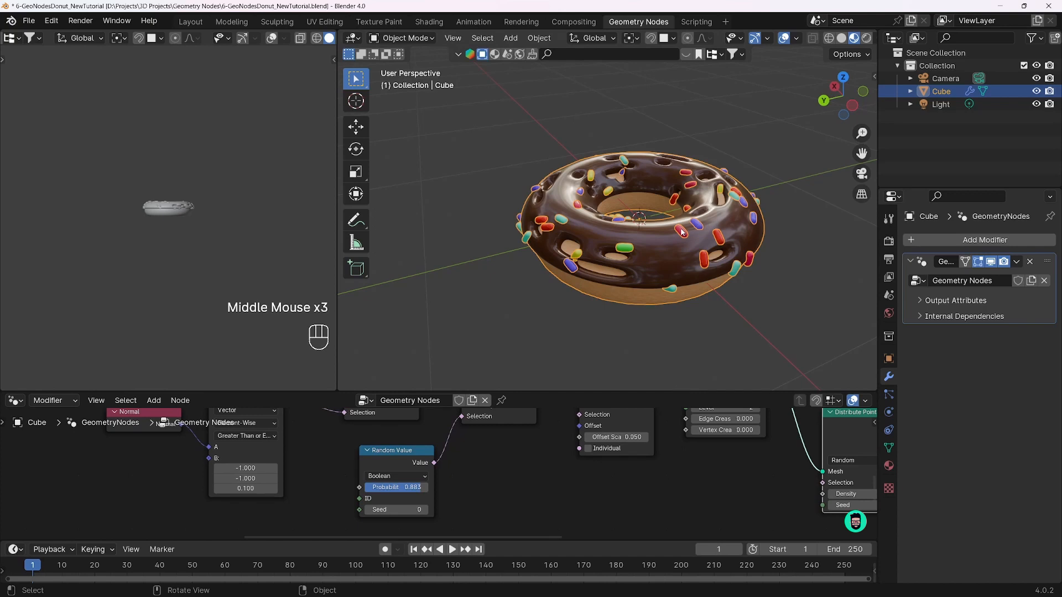
mouse_move(396, 487)
mouse_down()
mouse_move(427, 487)
mouse_move(411, 487)
mouse_up()
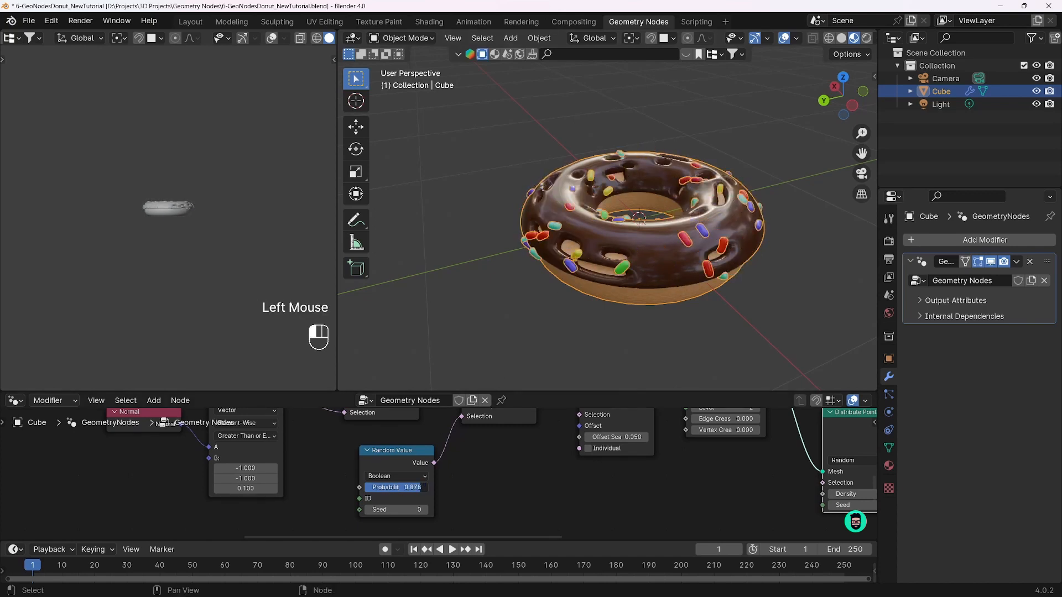
middle_drag(411, 487, 578, 494)
middle_drag(625, 280, 601, 220)
middle_drag(612, 183, 601, 219)
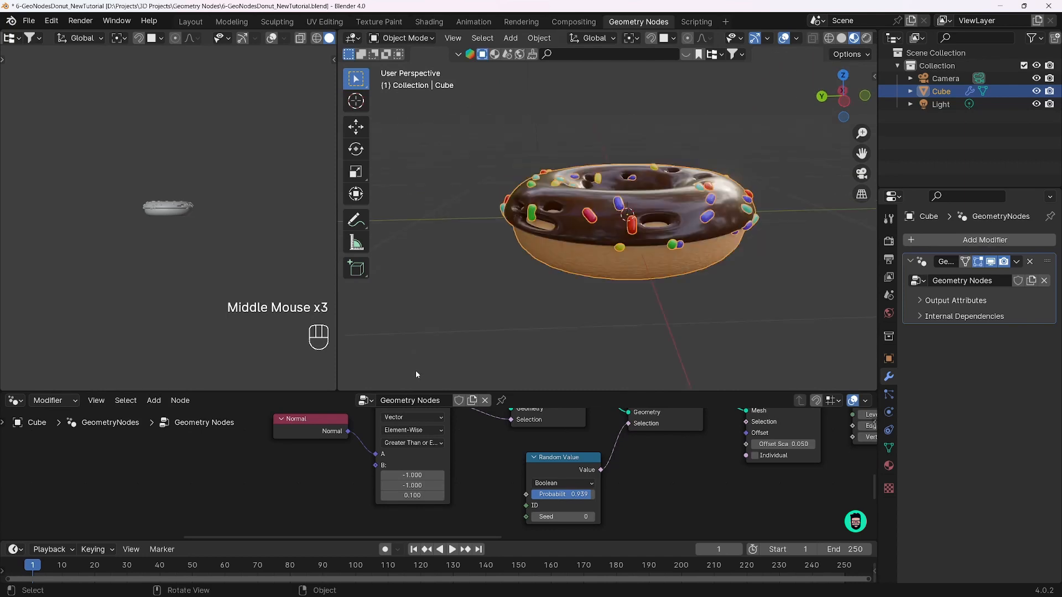
Lower the Greater Than or Equal node's Z threshold to -2.1 and set the Random Value probability to 0.944
drag(416, 495, 365, 496)
middle_drag(587, 332, 530, 323)
drag(570, 495, 592, 495)
middle_drag(652, 238, 596, 265)
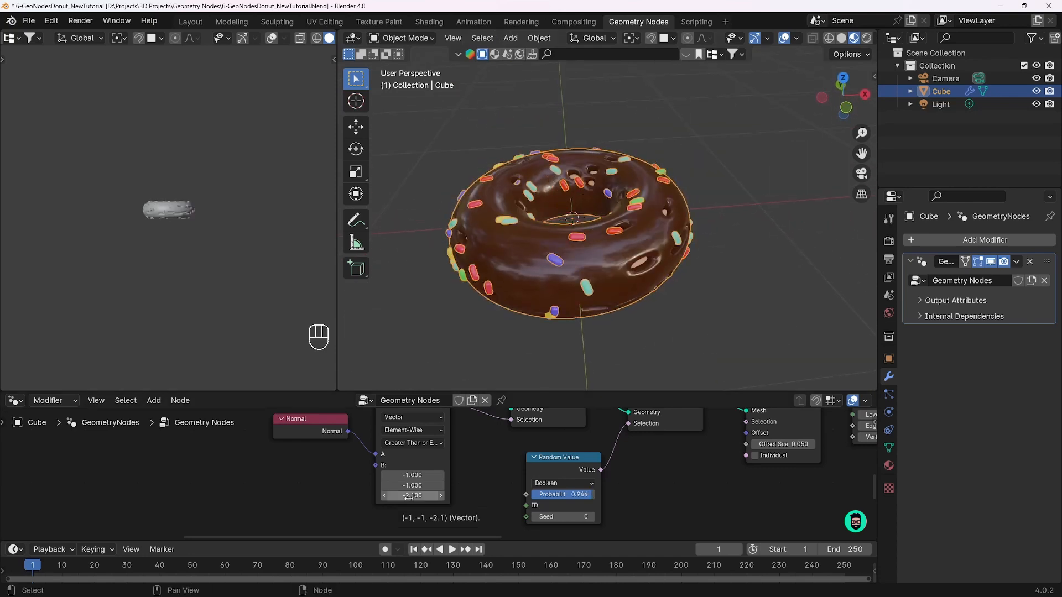
Set the Greater Than or Equal node's Z threshold to -0.1 to limit how far the icing reaches down
drag(409, 496, 430, 497)
middle_drag(477, 346, 477, 282)
drag(413, 496, 416, 497)
scroll(594, 195, down, 2)
middle_drag(594, 195, 555, 286)
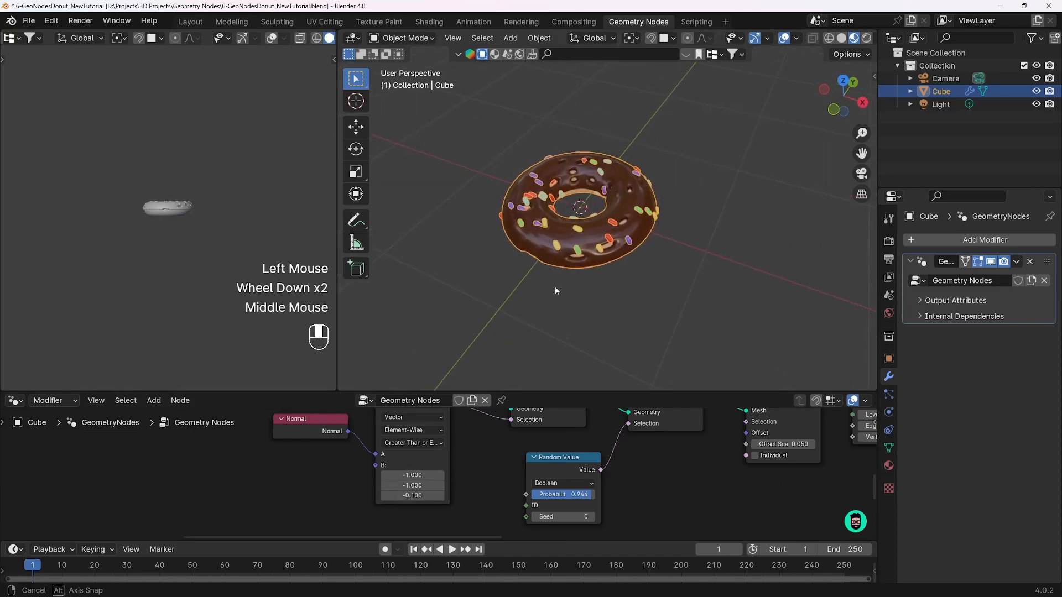
Increase the Curve Circle's radius to 3.2 m
scroll(554, 287, down, 2)
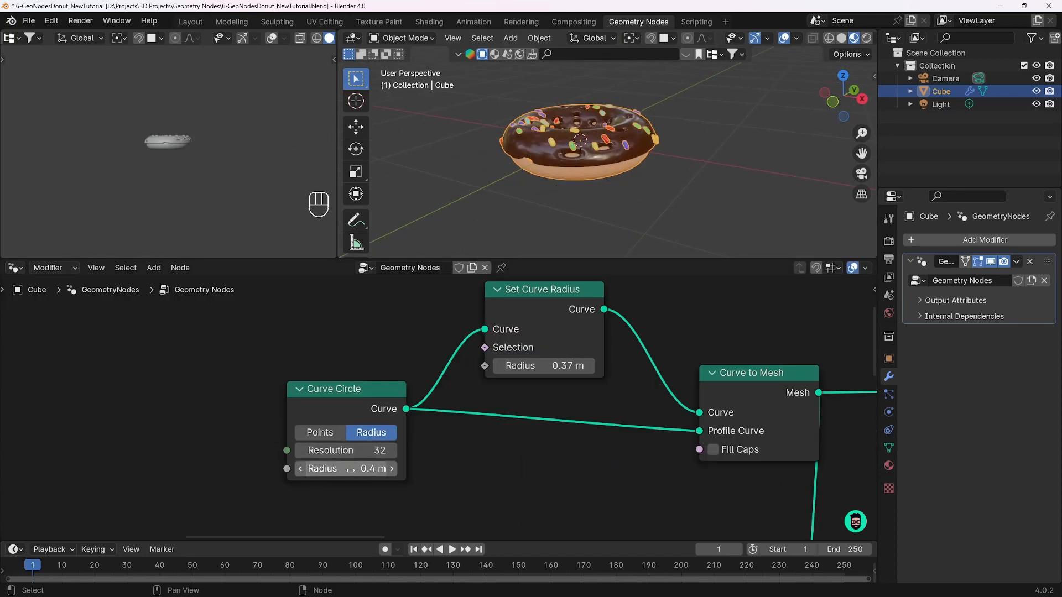
mouse_move(346, 469)
mouse_down()
mouse_move(387, 469)
mouse_move(365, 468)
mouse_up()
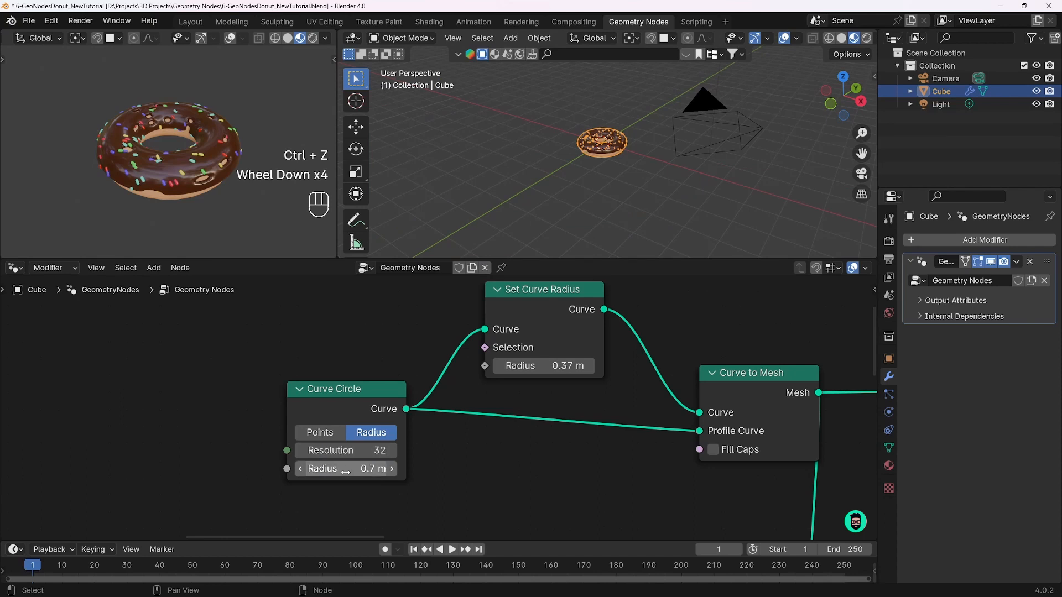
drag(348, 468, 357, 464)
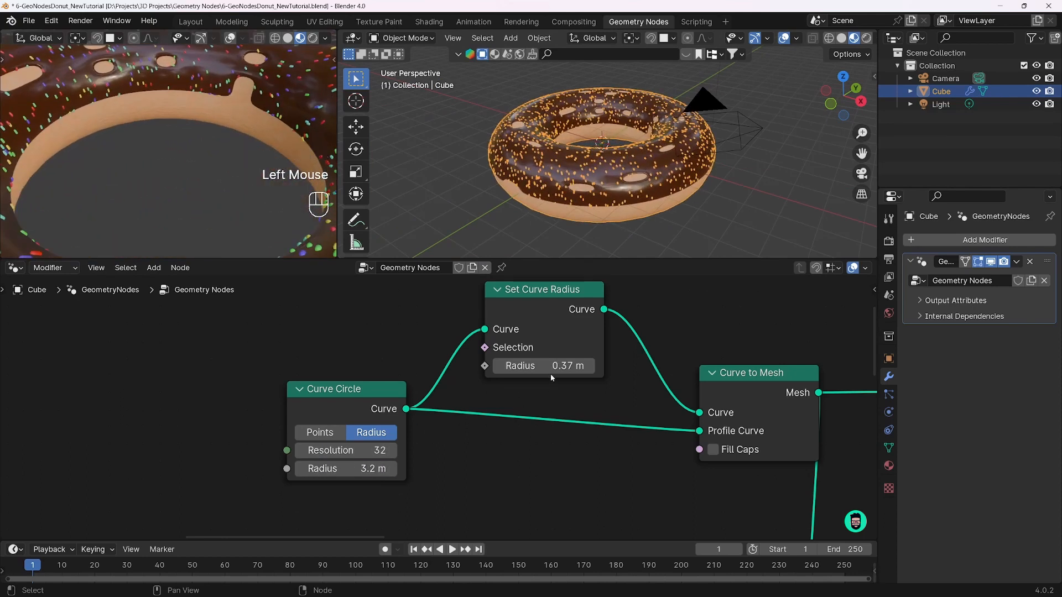
Fine-tune the Set Curve Radius node's radius to 0.37 m
mouse_move(550, 366)
mouse_down()
mouse_move(579, 366)
mouse_move(547, 366)
mouse_up()
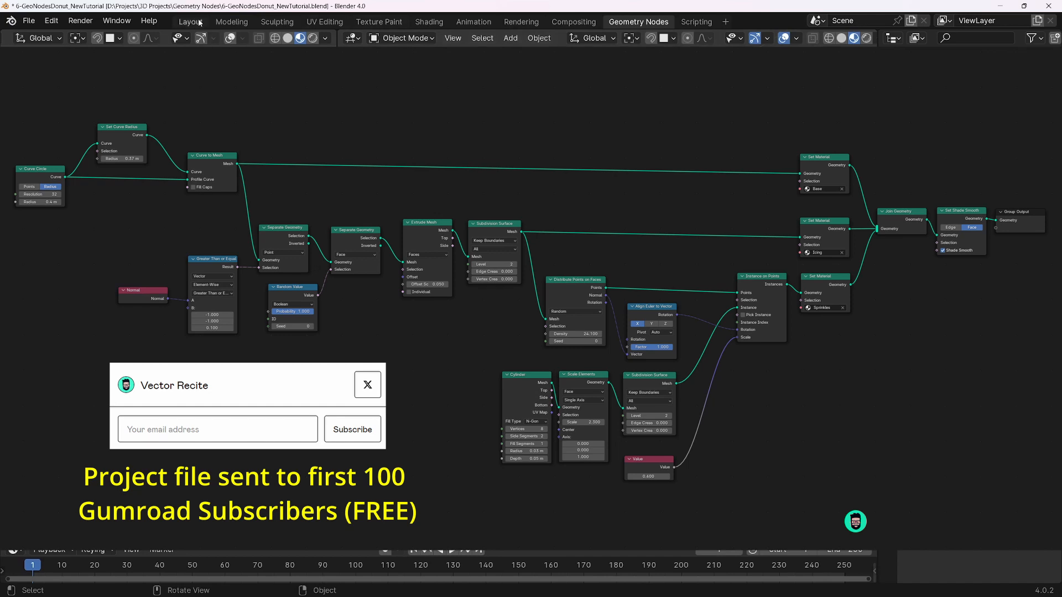
Switch to the Modeling workspace and look at the donut through the scene camera
click(231, 23)
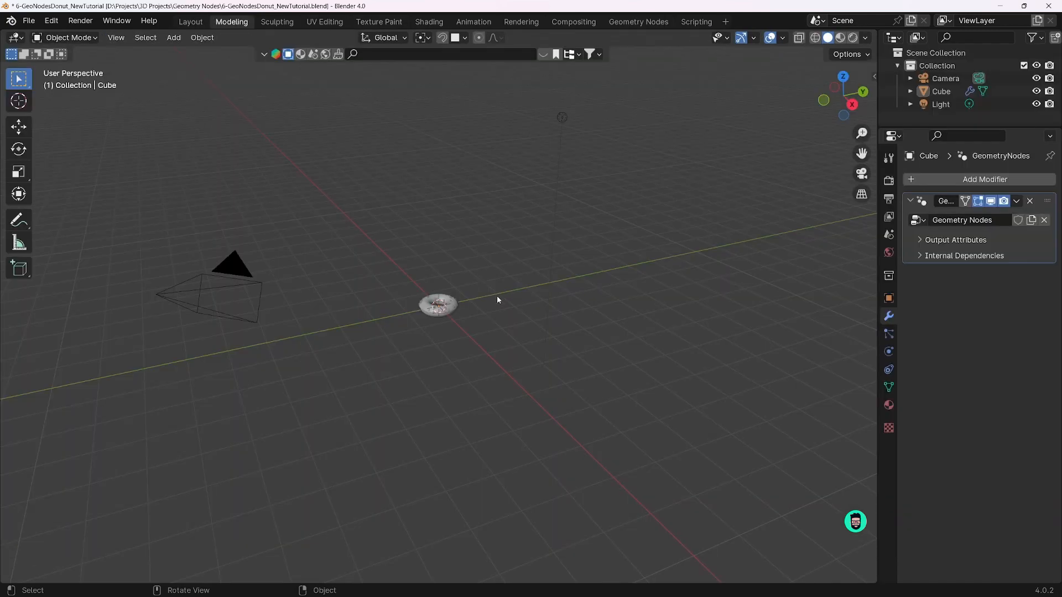
key(KP_0)
scroll(432, 306, up, 1)
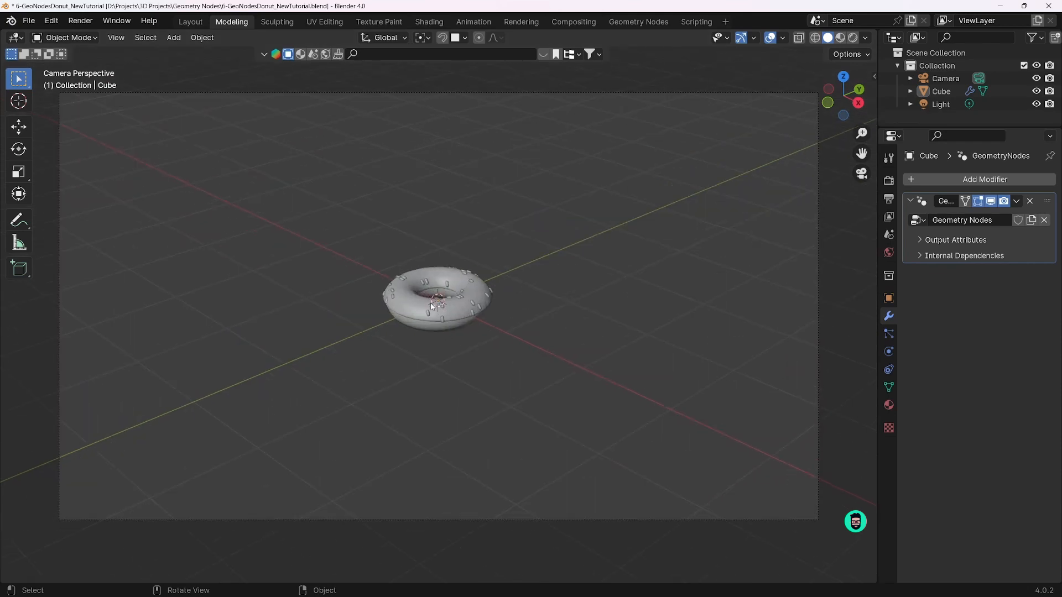
scroll(432, 306, down, 1)
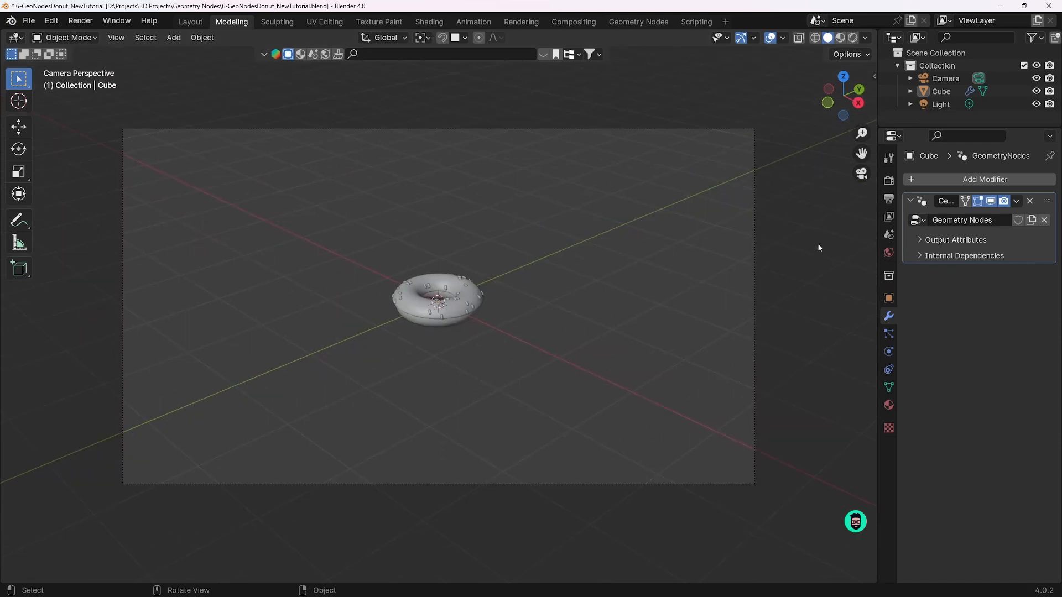
Set the render output's X resolution to 1080 px to get a square frame
click(888, 198)
click(993, 221)
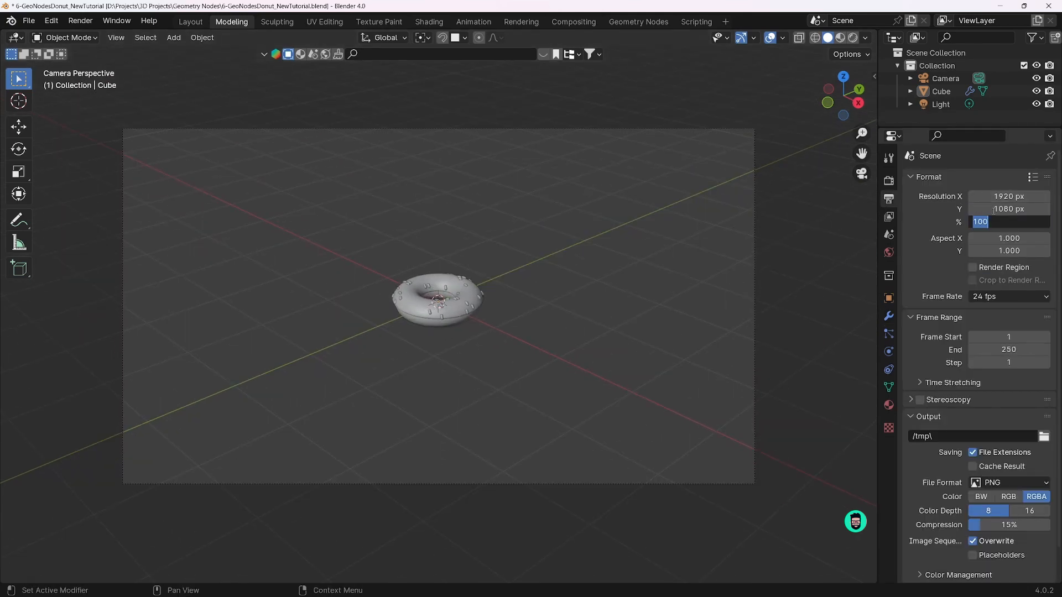
click(994, 196)
click(994, 197)
text(80)
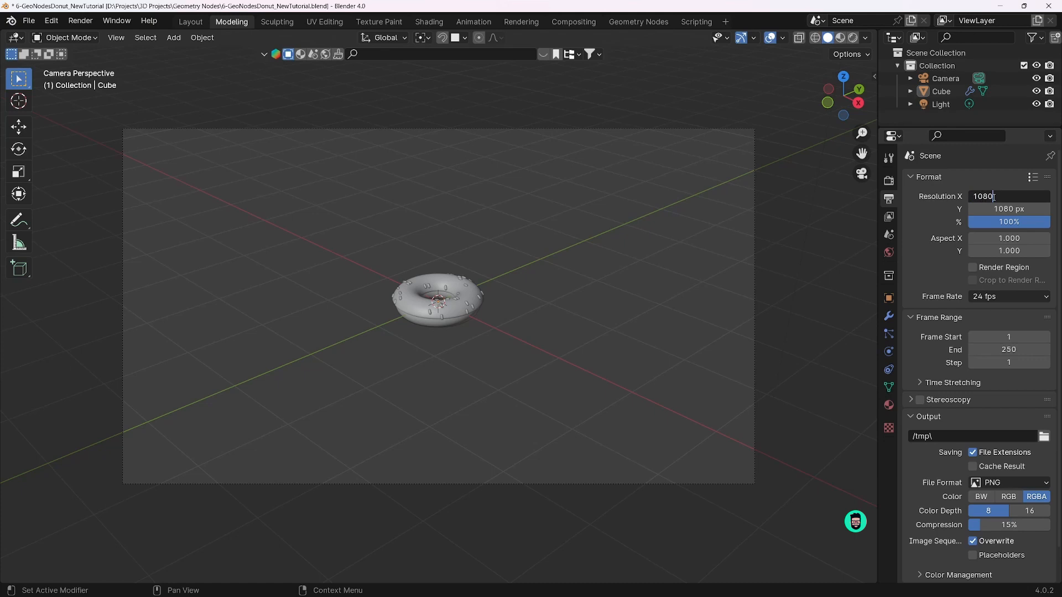
key(Return)
Move the camera about 8.8 m along its local Z axis toward the donut, then deselect it
scroll(672, 292, down, 4)
click(598, 277)
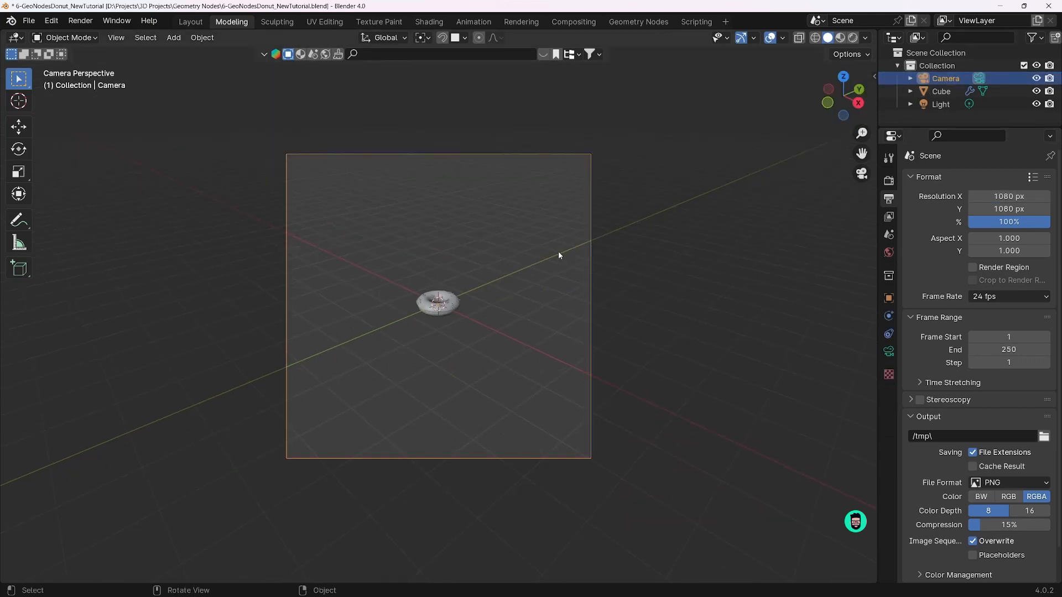
key(g)
key(z)
key(z)
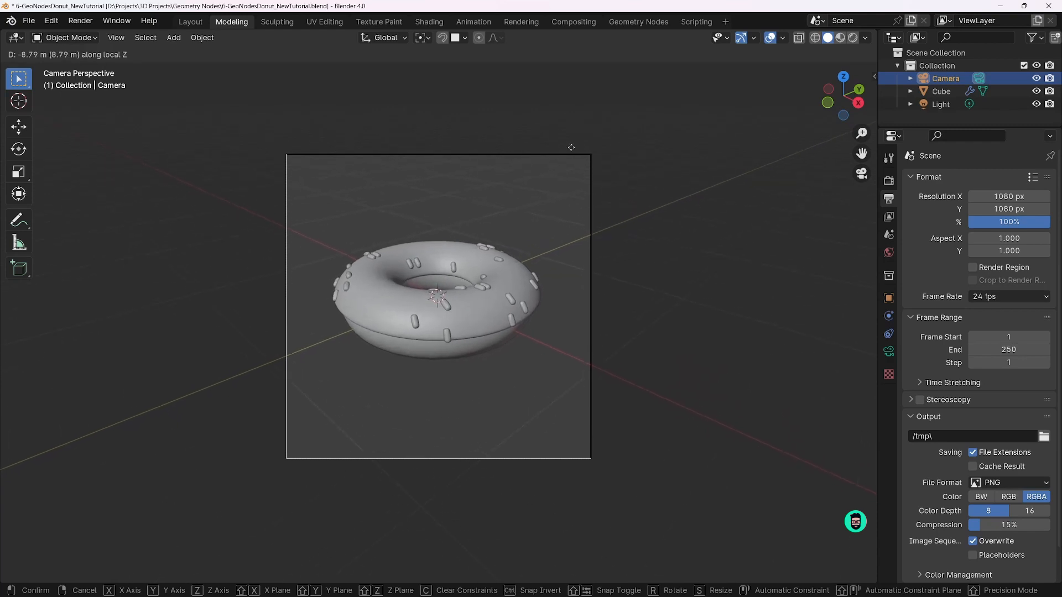
click(616, 242)
click(615, 239)
Add a plane mesh at the donut and scale its geometry up in Edit Mode into a large floor
middle_drag(615, 239, 516, 271)
key(shift+a)
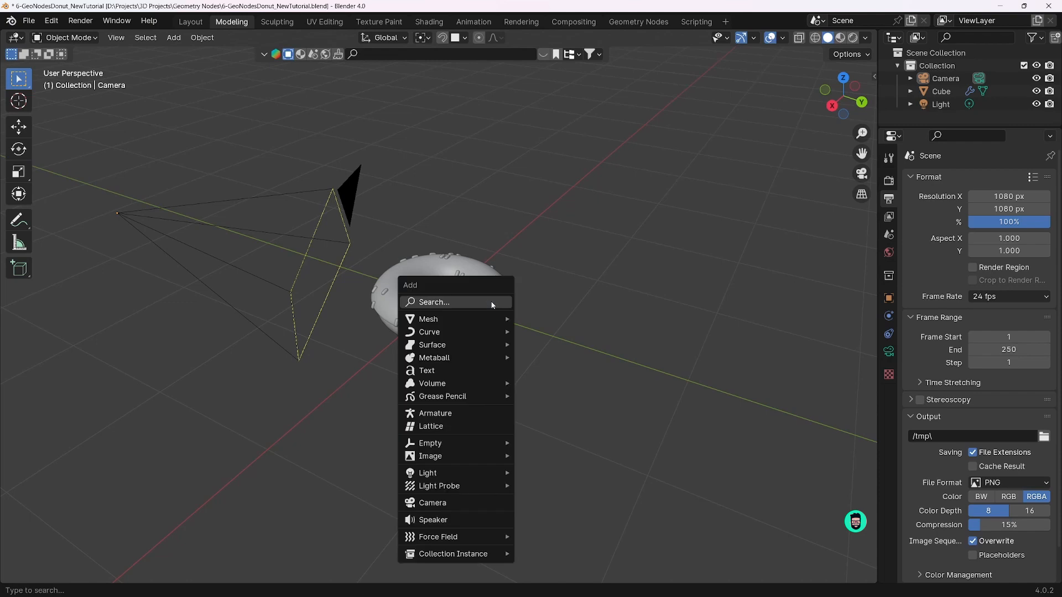
mouse_move(490, 318)
click(546, 320)
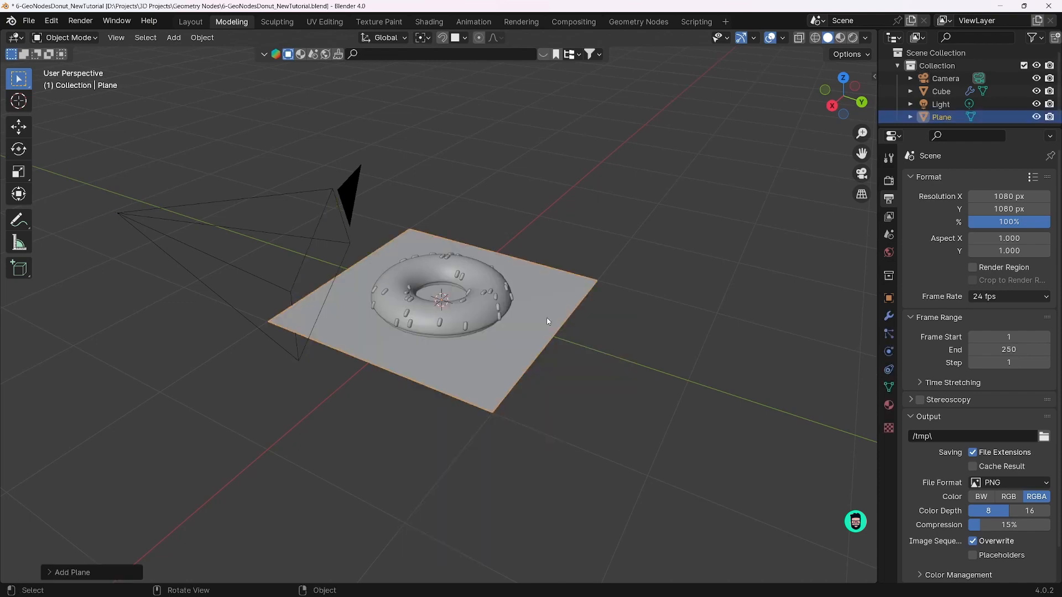
key(Tab)
key(s)
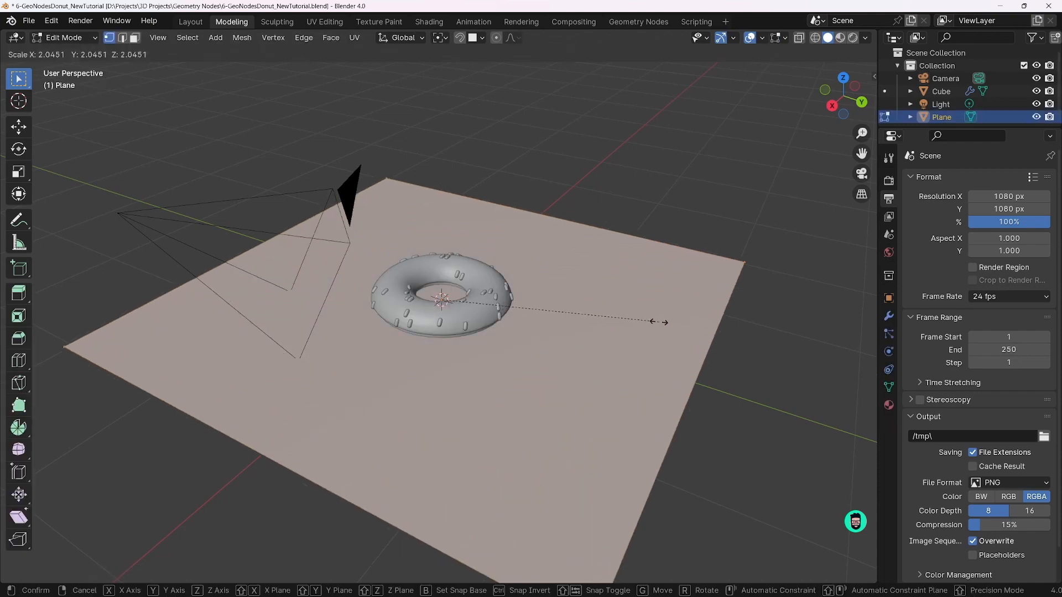
click(764, 318)
key(Tab)
Lower the floor plane about 0.2 m along Z beneath the donut
key(g)
key(z)
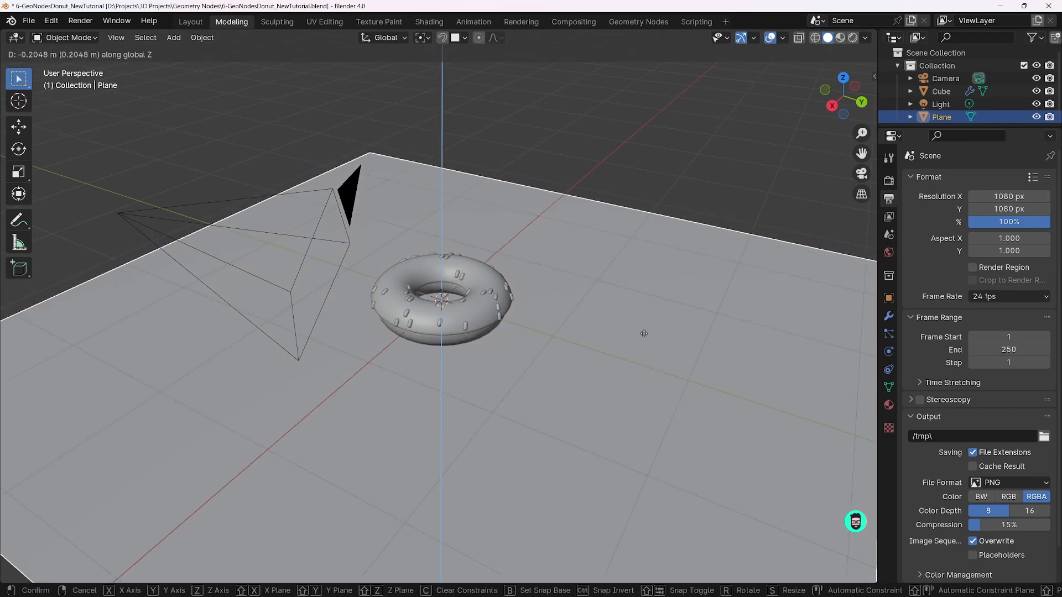
click(644, 332)
In camera view, rotate the floor plane around Z until its far edge runs roughly parallel to the frame
key(KP_0)
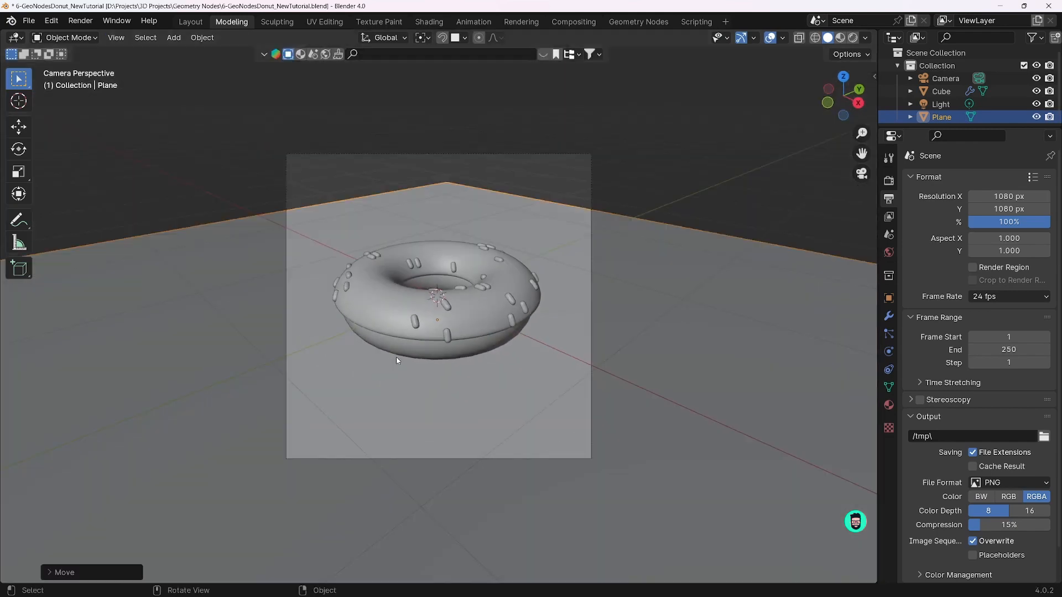
key(r)
key(z)
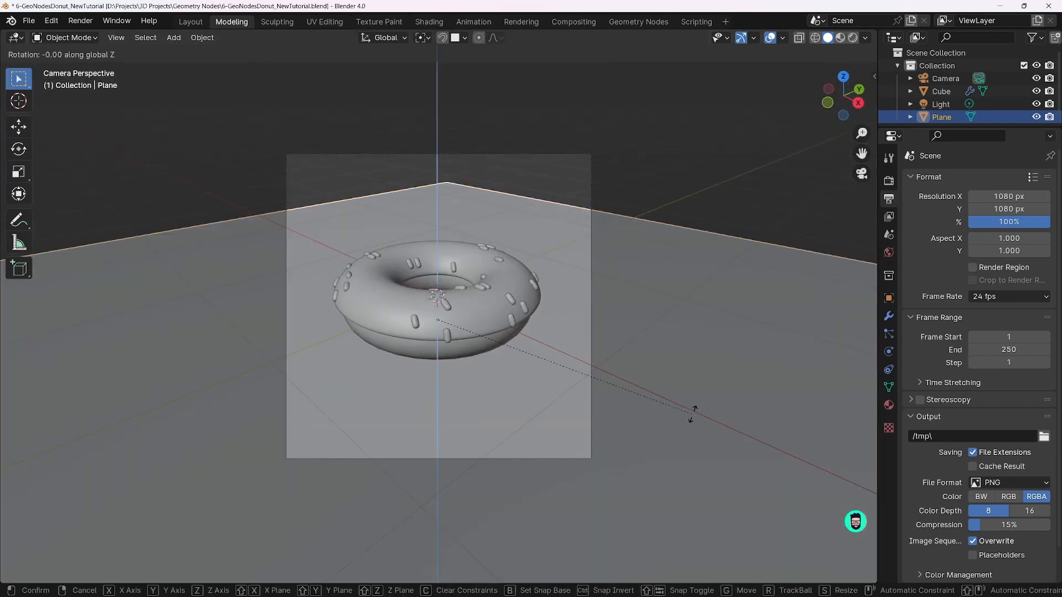
click(661, 234)
Scale the floor plane's geometry up until it fills the camera frame, and save the file
key(Tab)
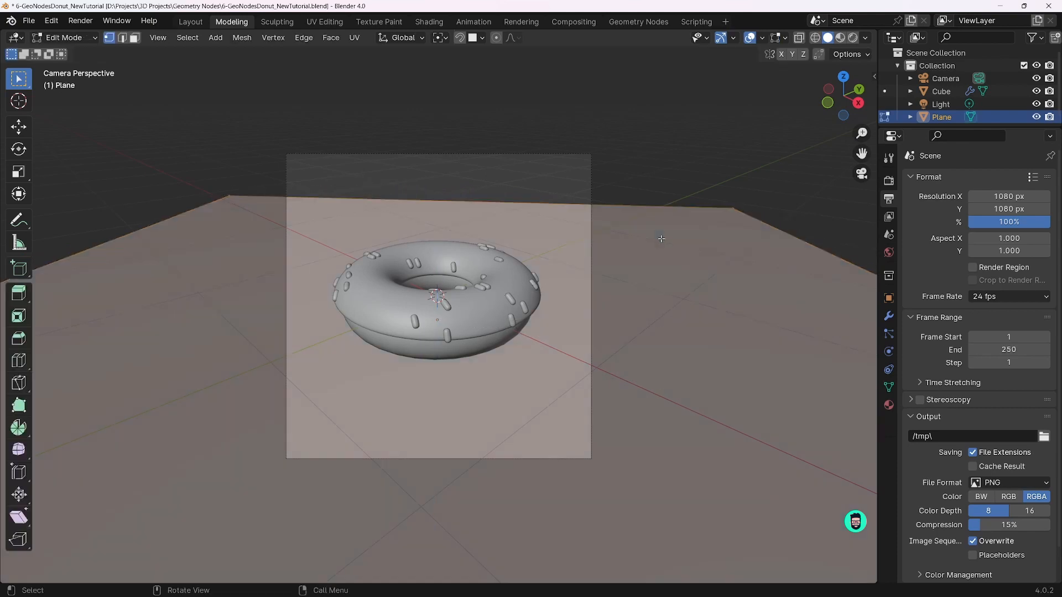
key(s)
click(169, 264)
key(Tab)
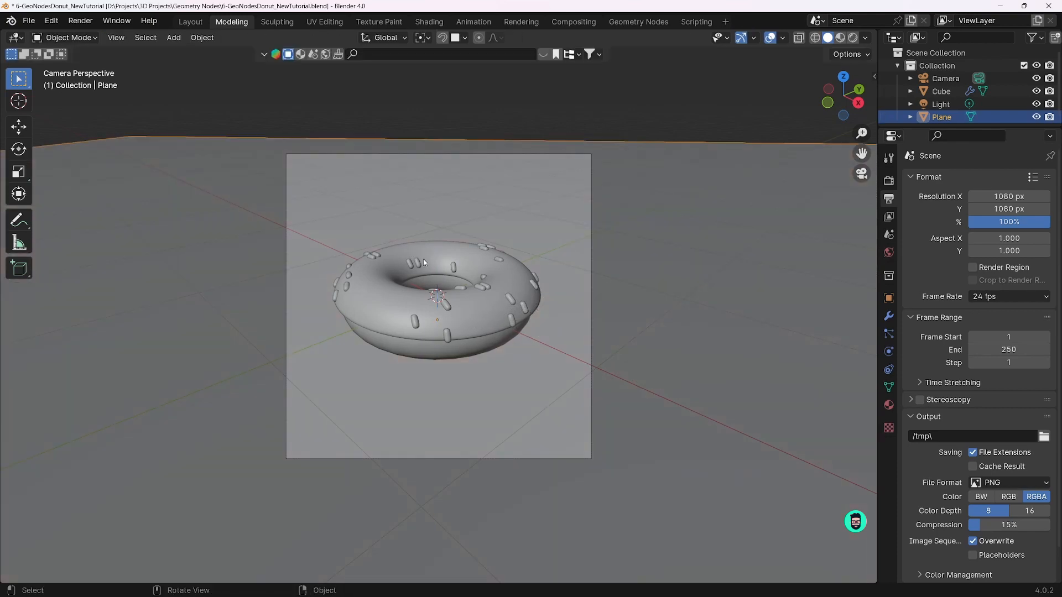
key(ctrl+s)
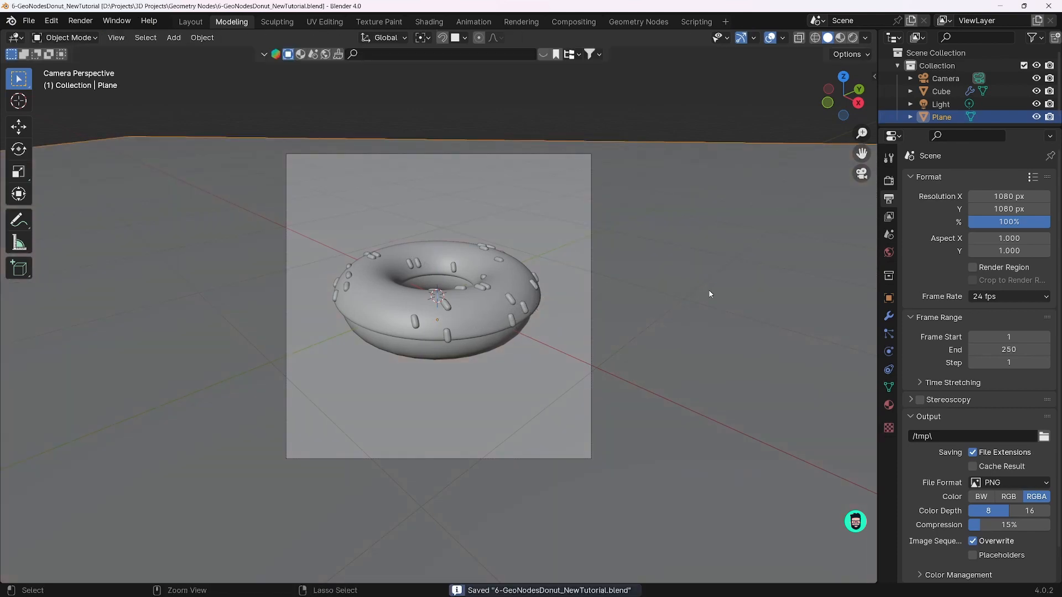
Preview the scene in rendered shading and add an area light
click(853, 38)
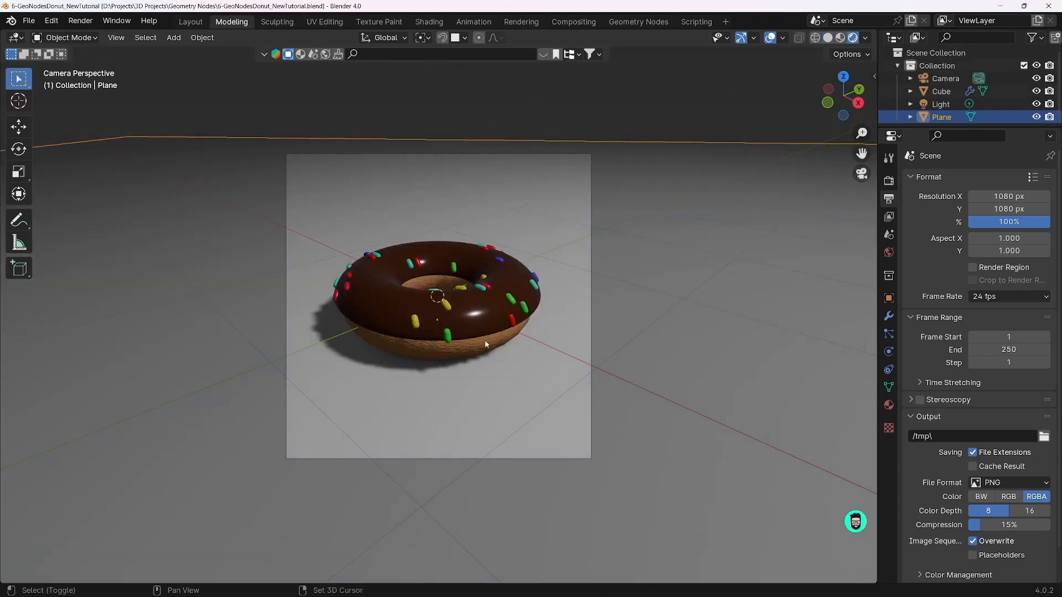
key(shift+a)
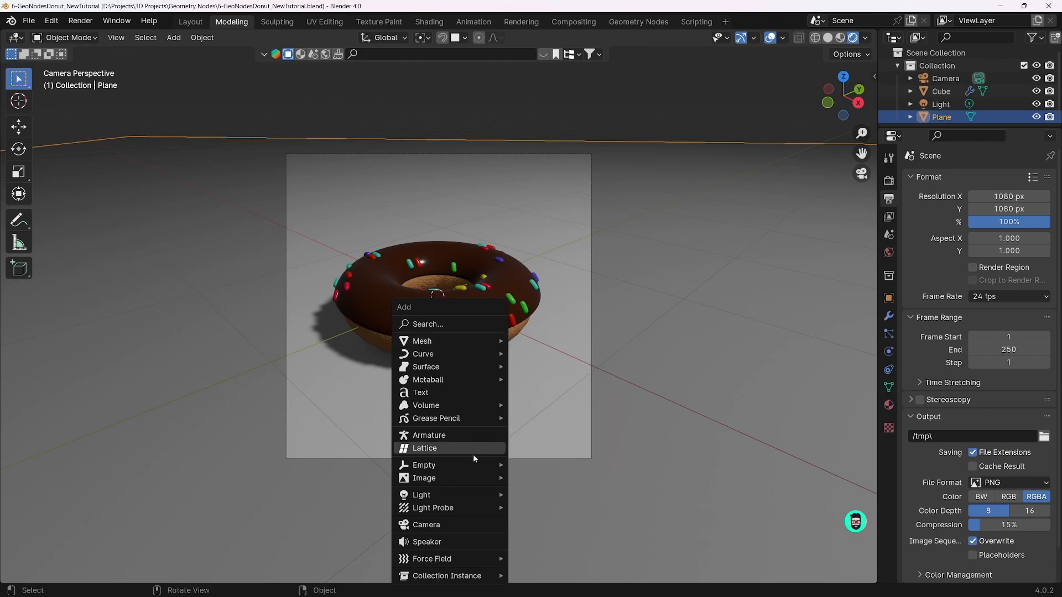
mouse_move(492, 495)
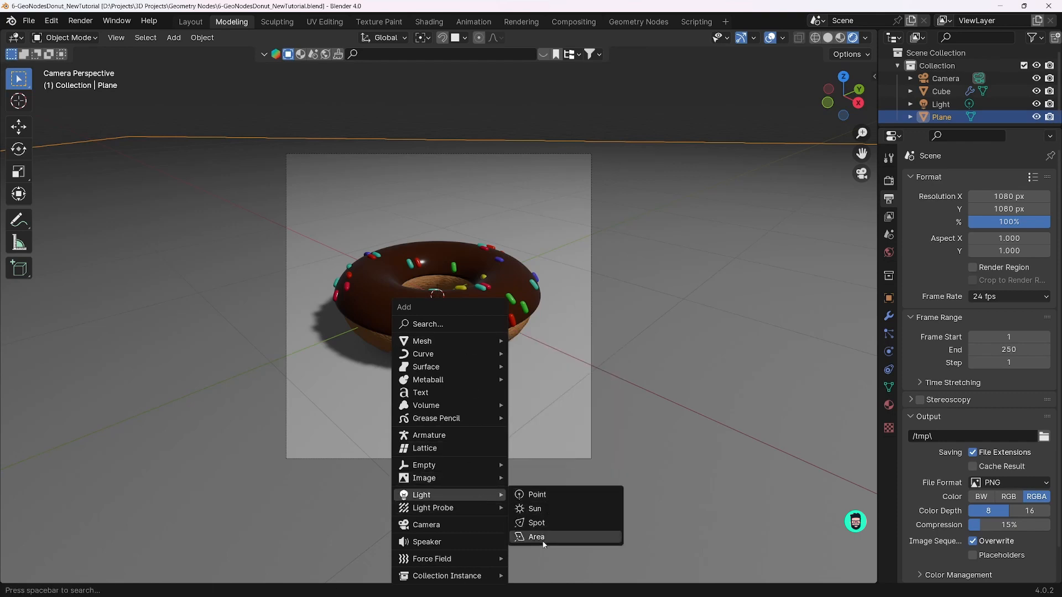
click(544, 542)
Raise the area light along Z to above the camera frame, over the donut, and save the file
key(g)
key(z)
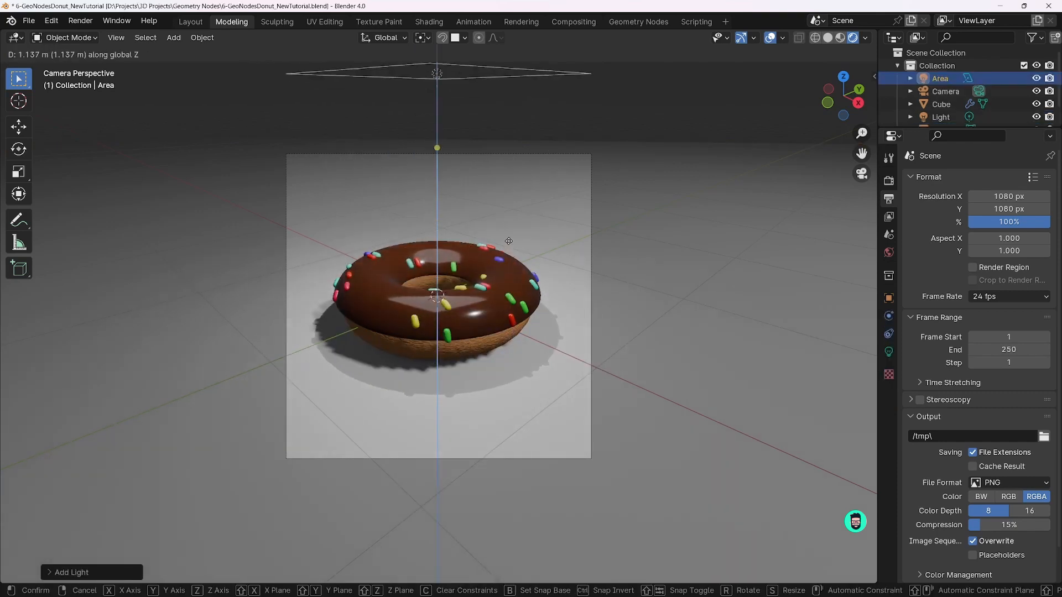
click(501, 233)
key(ctrl+s)
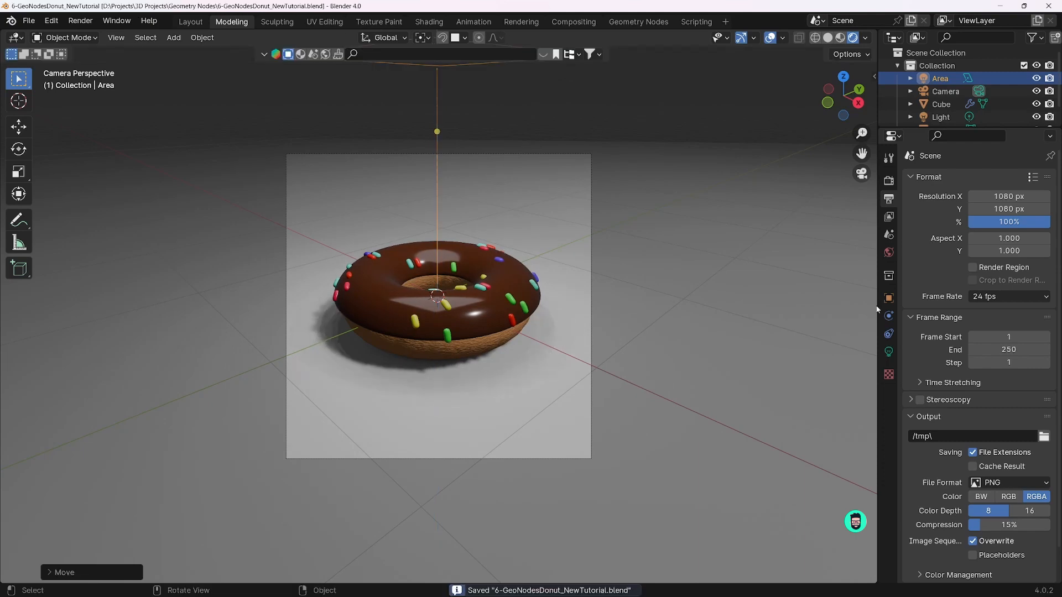
Give the world background color an Environment Texture using the autoshop_01_2k.hdr image
click(889, 253)
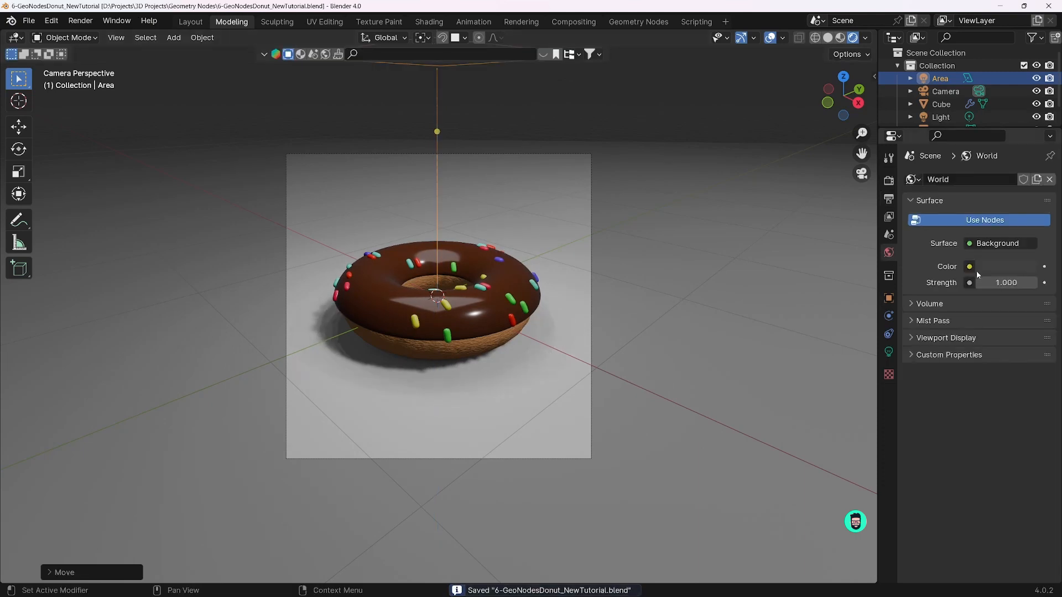
click(970, 267)
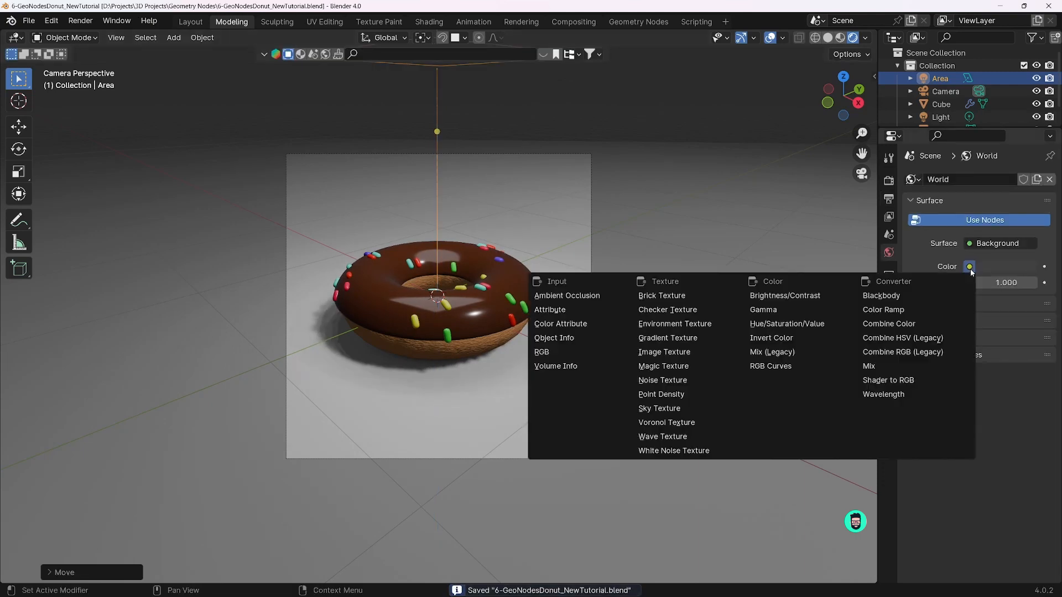
click(670, 324)
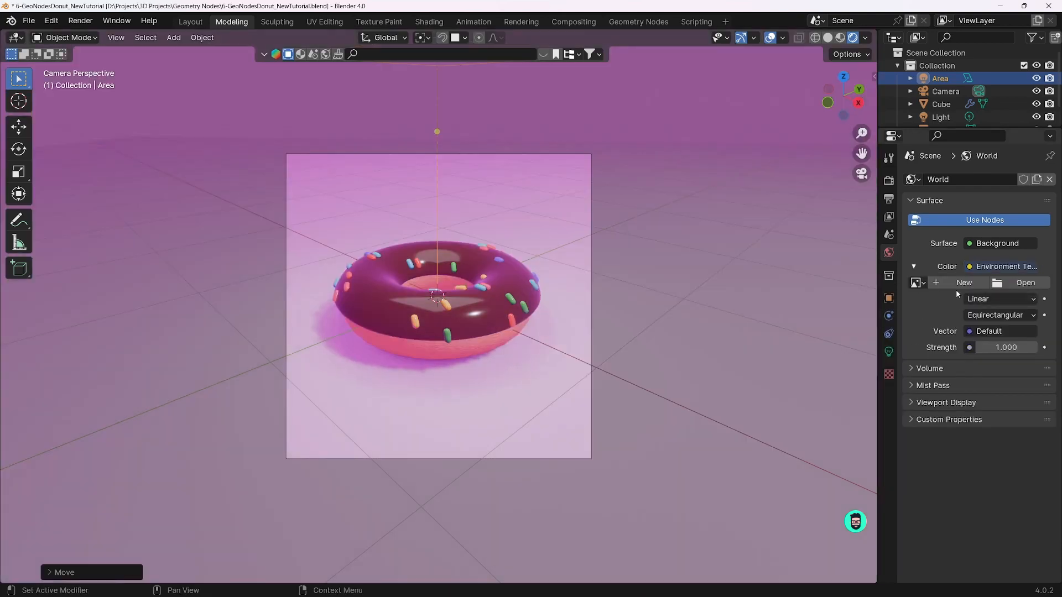
click(1018, 284)
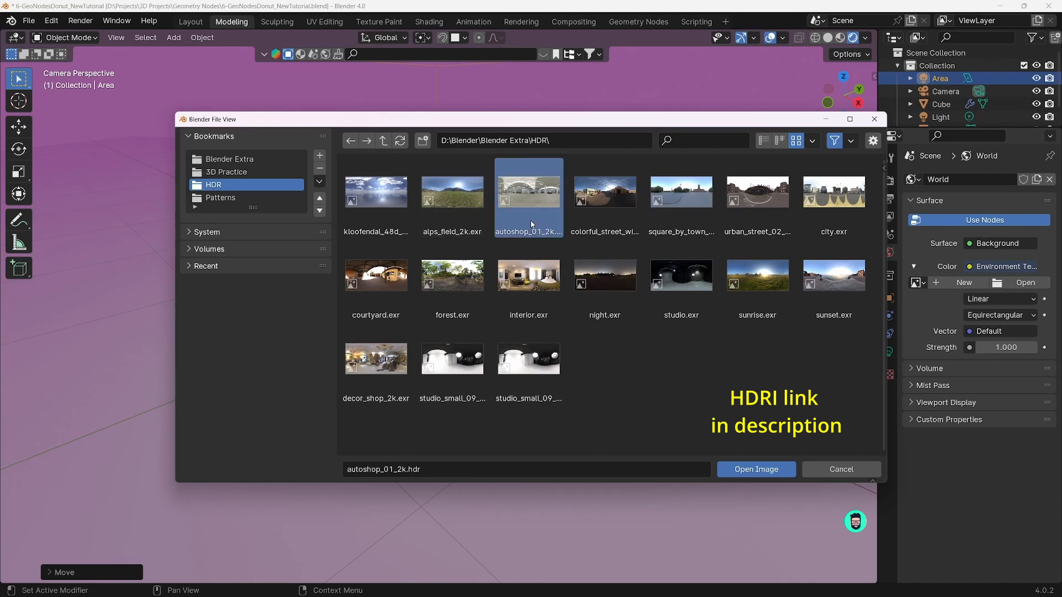
double_click(530, 220)
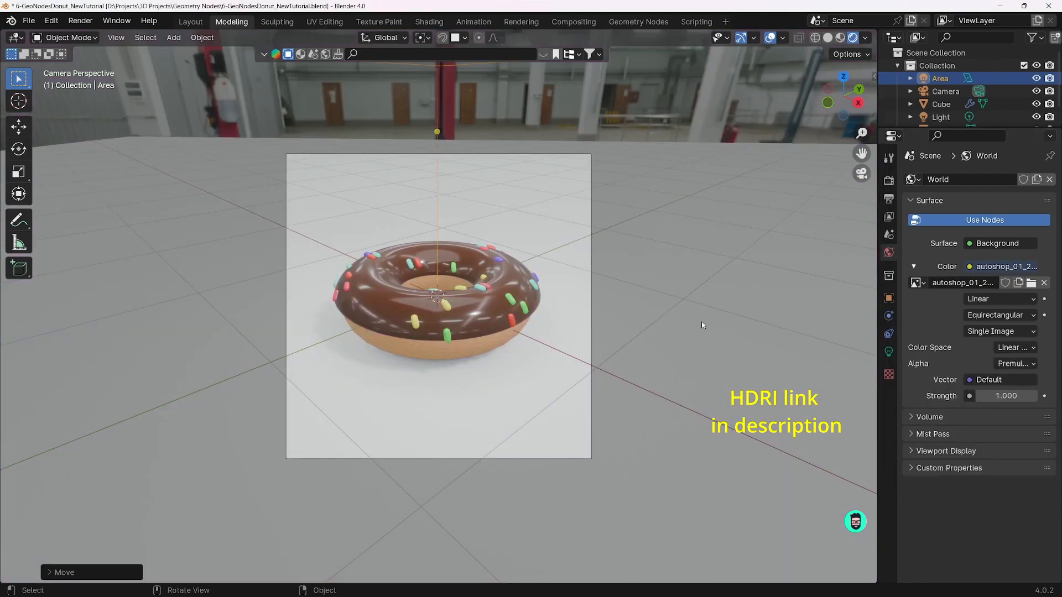
Set the world background strength to 0.5 and check the lighting on the donut
click(999, 396)
text(0.5)
key(Return)
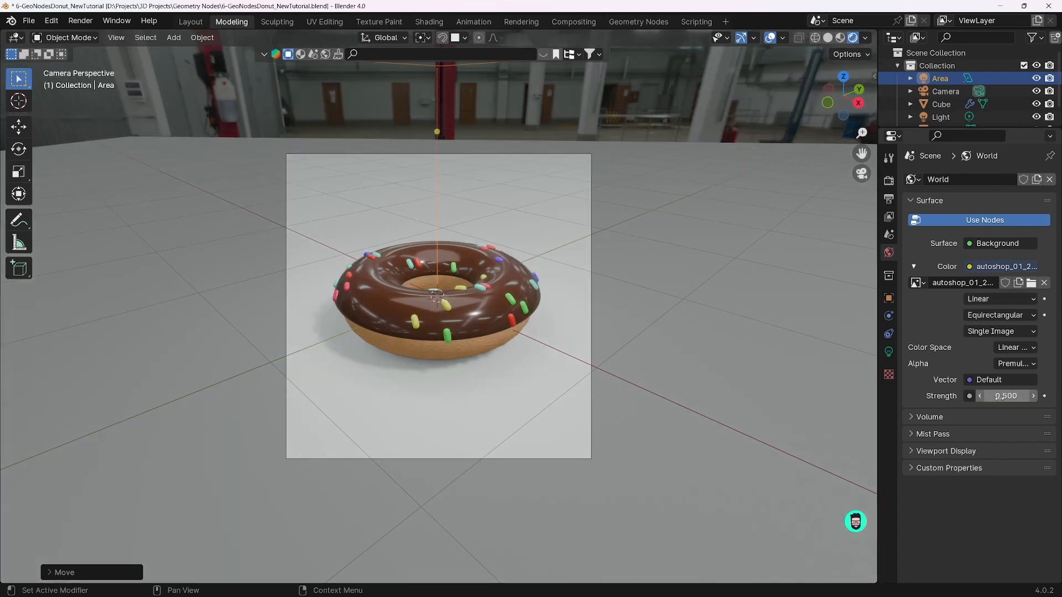
scroll(485, 296, up, 2)
scroll(486, 296, down, 1)
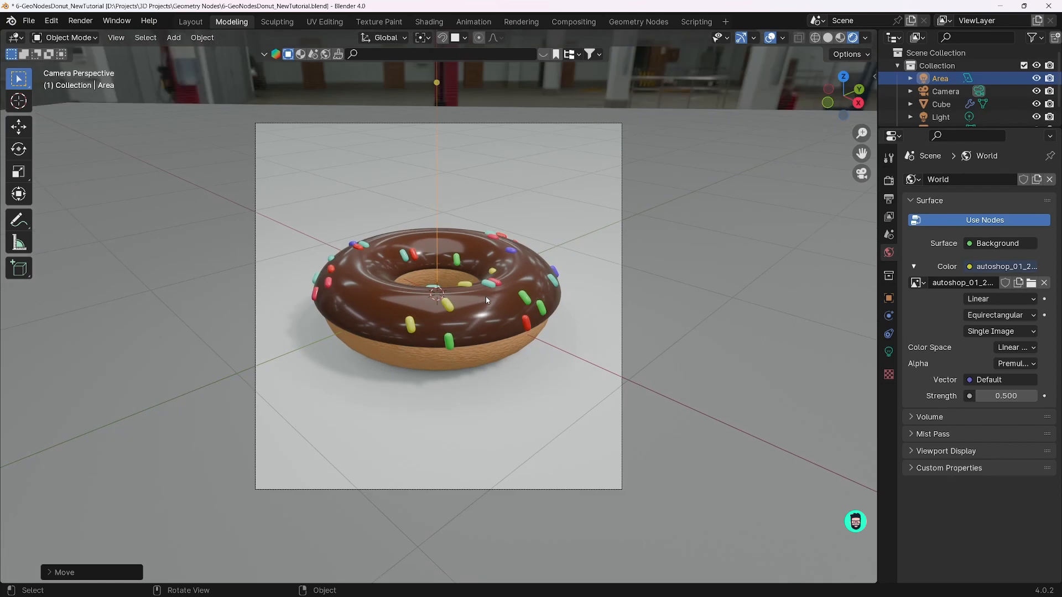
key(ctrl+s)
Set the render engine to Cycles with GPU Compute as the device
click(889, 180)
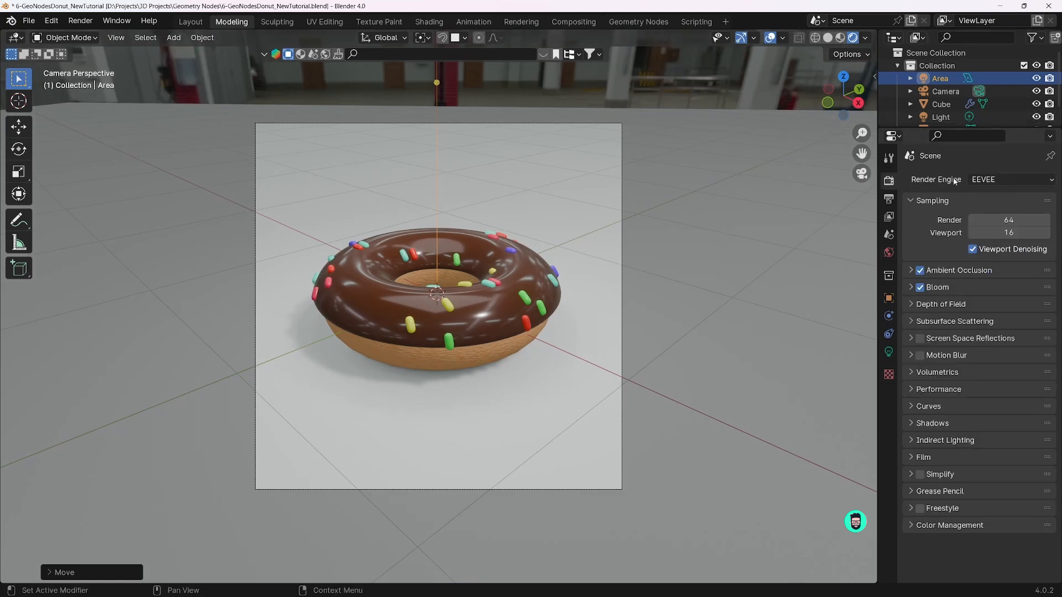
click(991, 180)
click(997, 223)
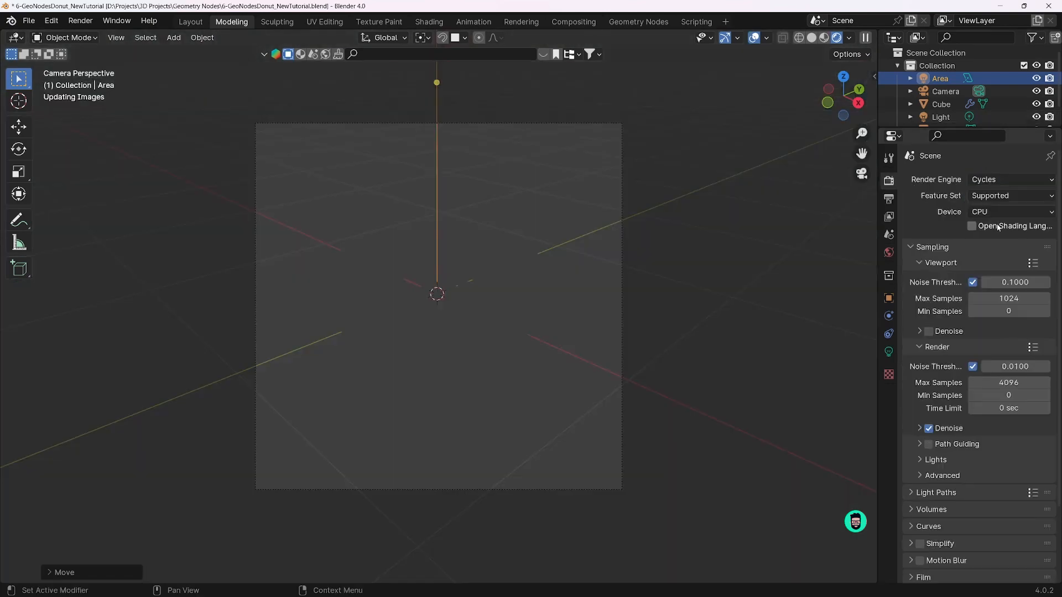
click(984, 212)
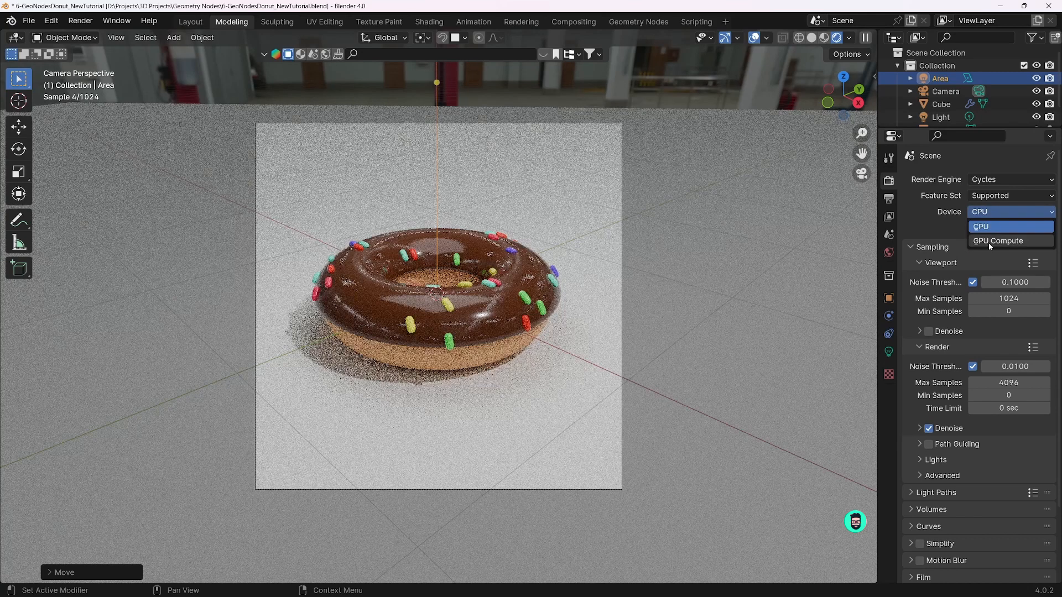
click(988, 241)
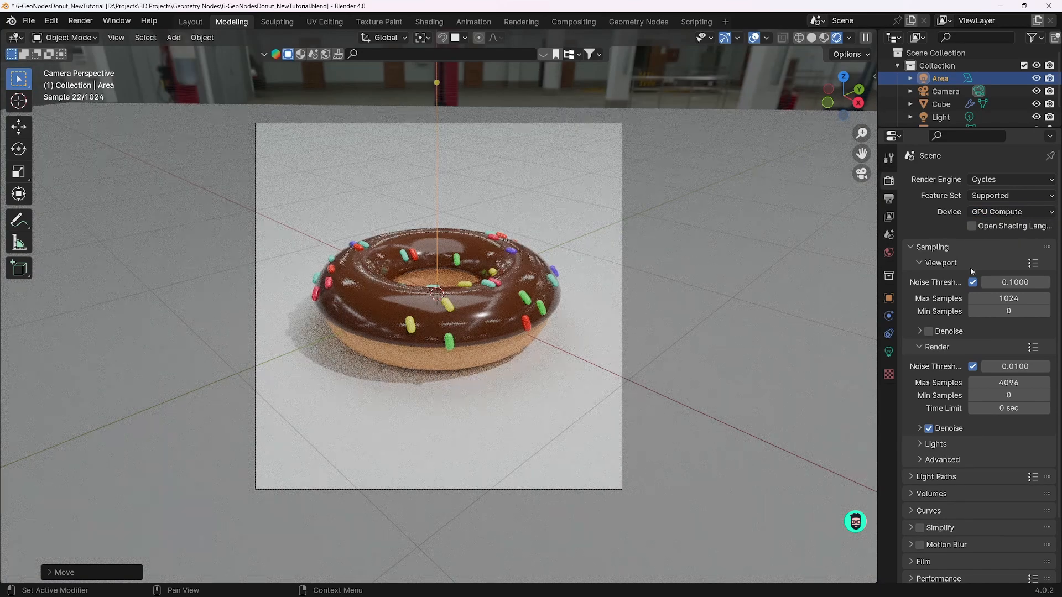
Set the Cycles max samples to 128 for the render and 32 for the viewport
click(1007, 382)
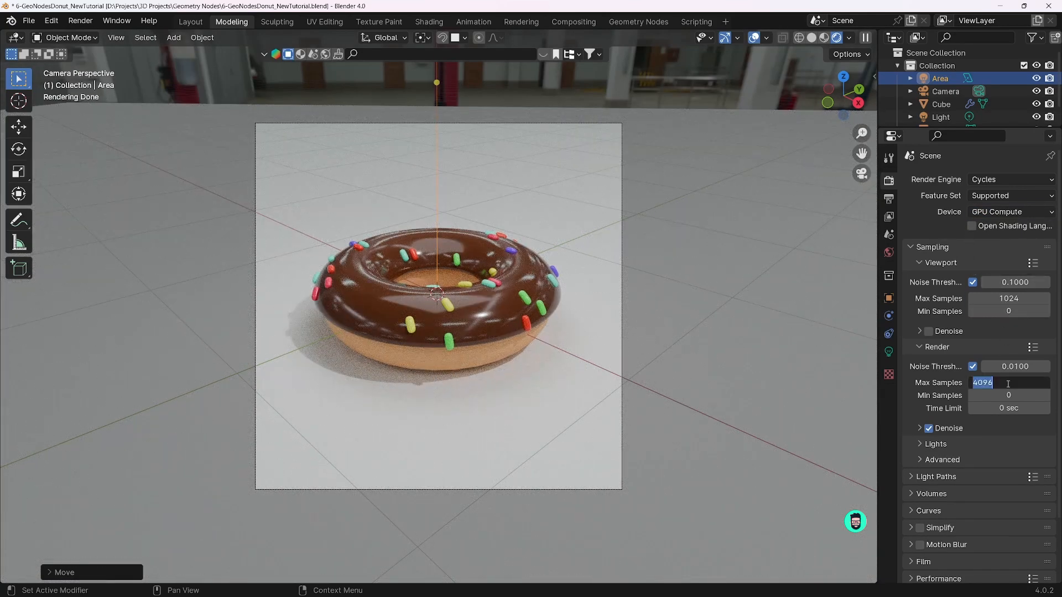
text(128)
key(Return)
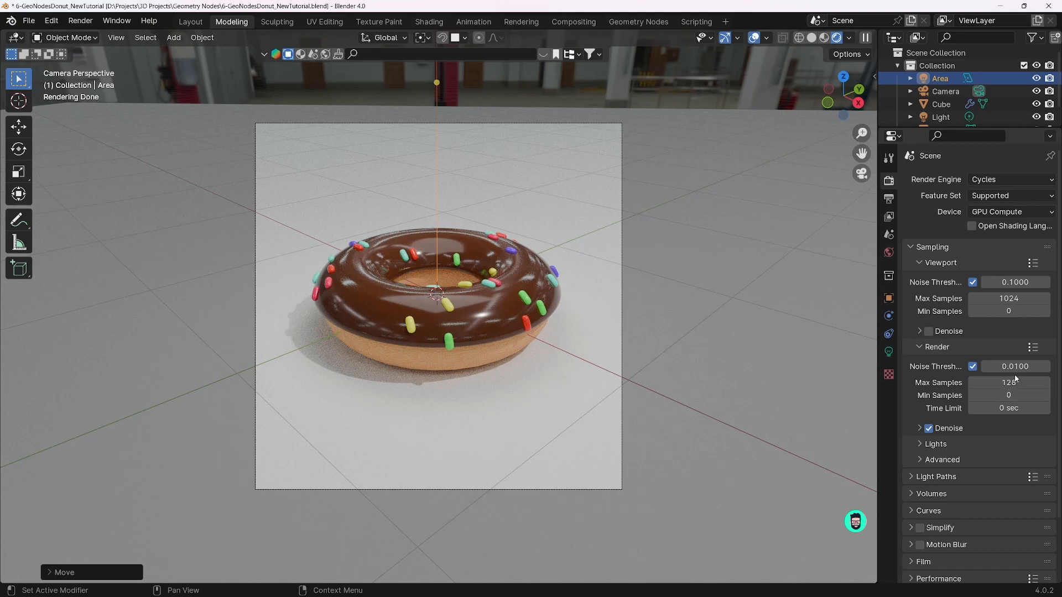
click(1018, 299)
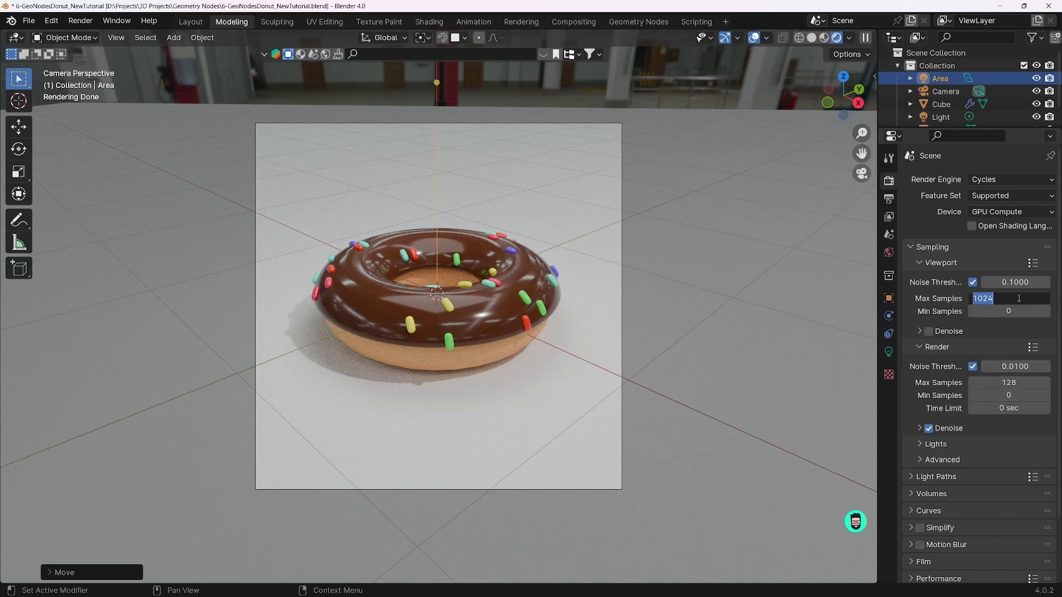
text(32)
key(Return)
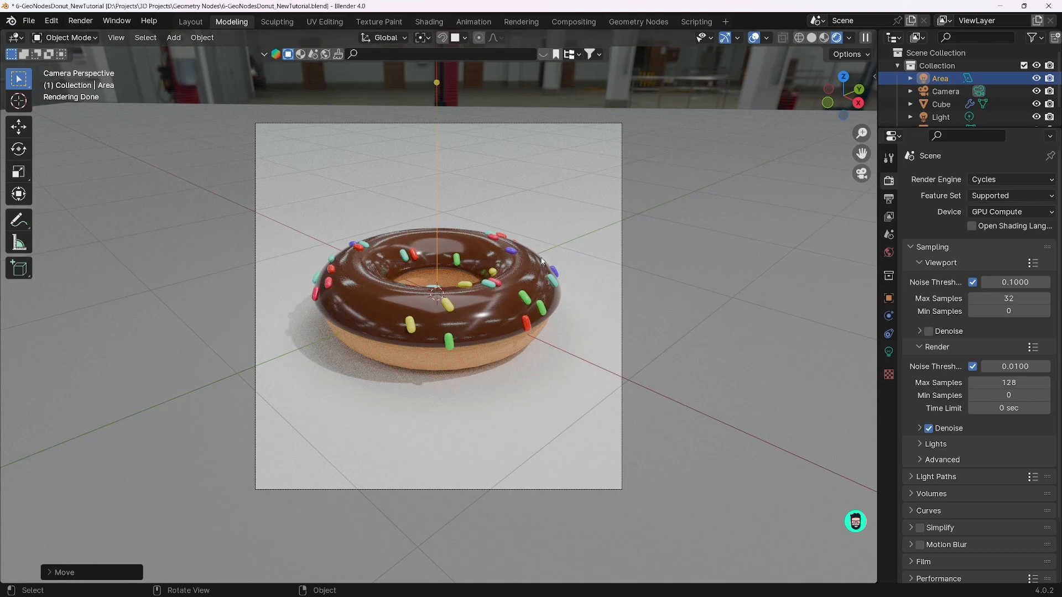
Render the donut image and move the render window to the middle of the screen
click(80, 20)
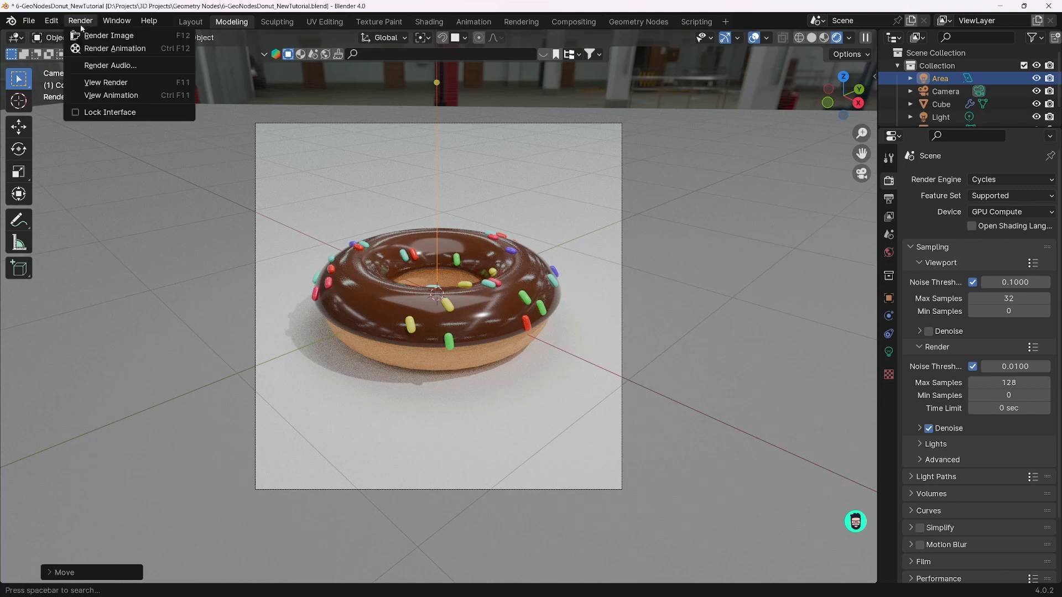
click(105, 34)
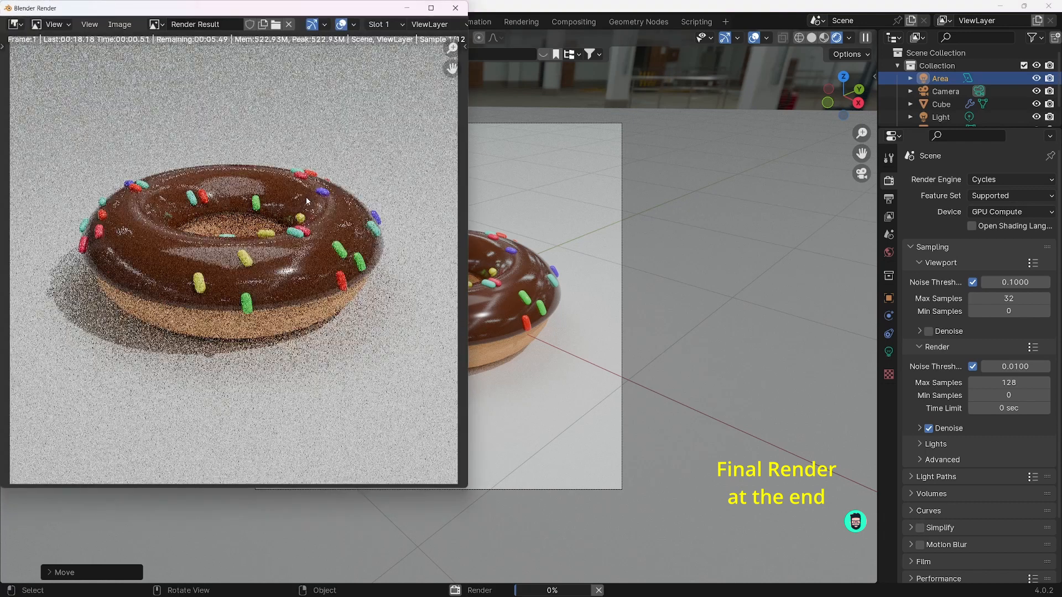
drag(235, 8, 432, 43)
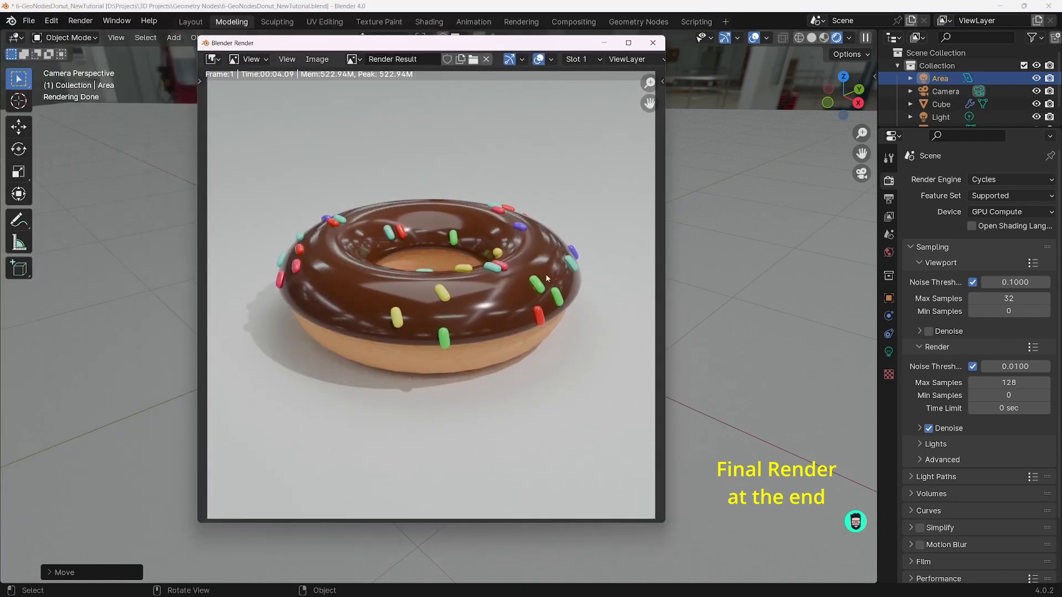